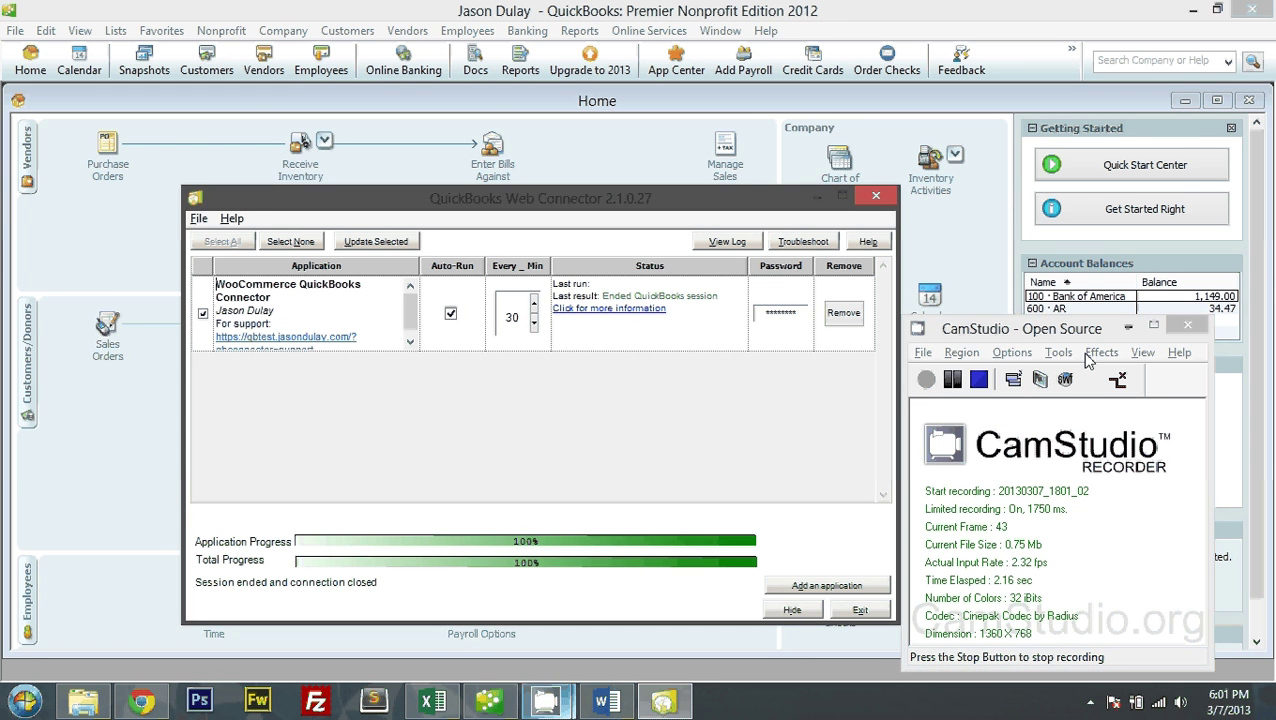
Step: Remove the WooCommerce QuickBooks Connector application from Web Connector and confirm the removal
left_click(1128, 326)
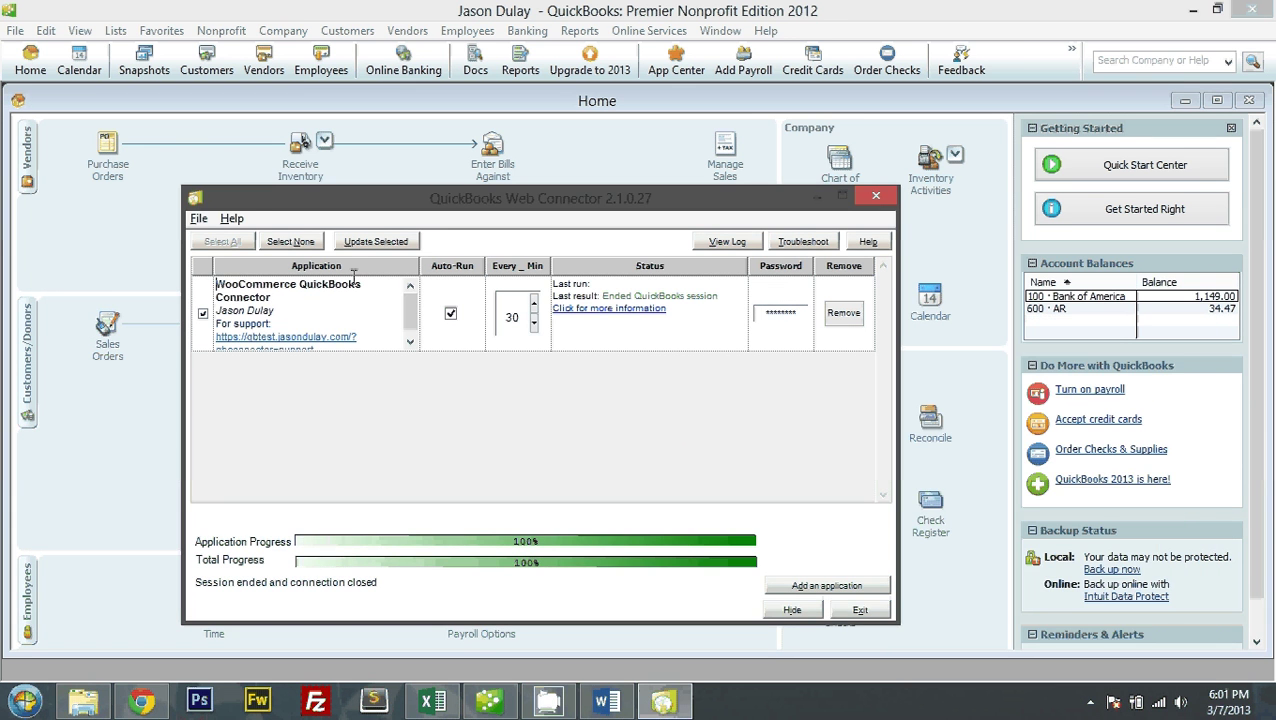
left_click(843, 313)
left_click(679, 406)
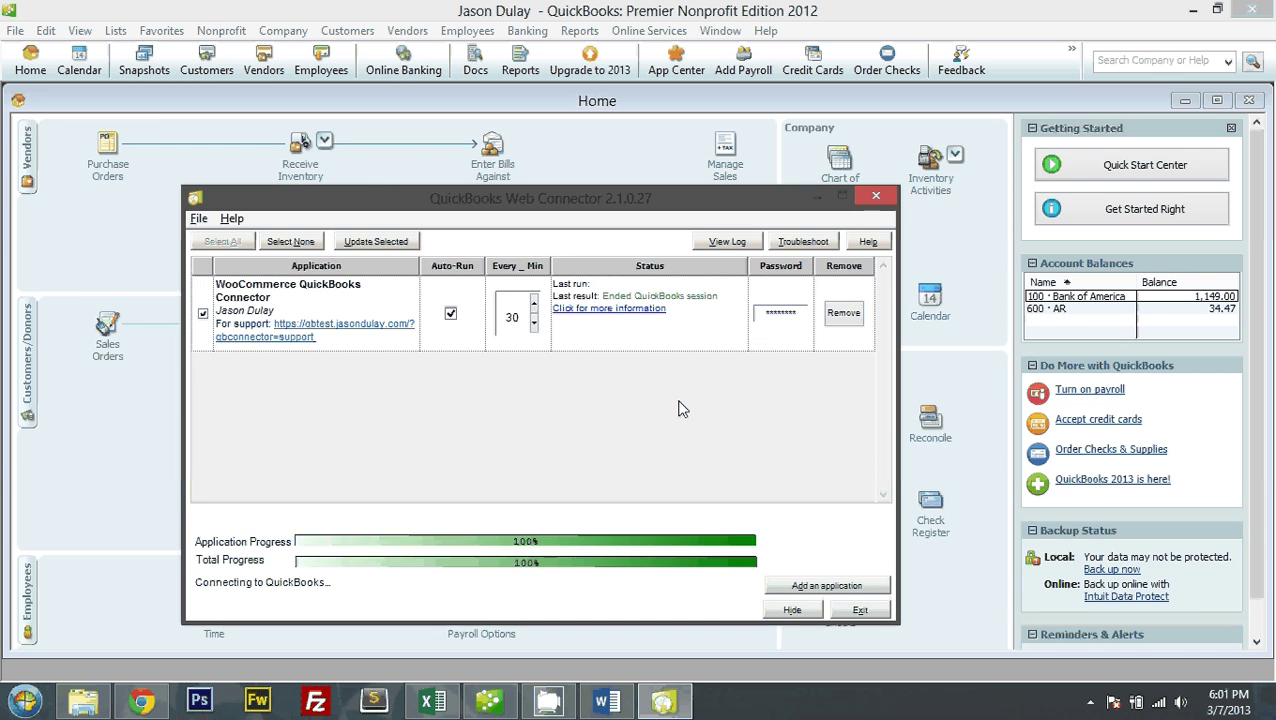
Step: Open the recent company file Jason.qbw and show its Chart of Accounts maximized
left_click(17, 32)
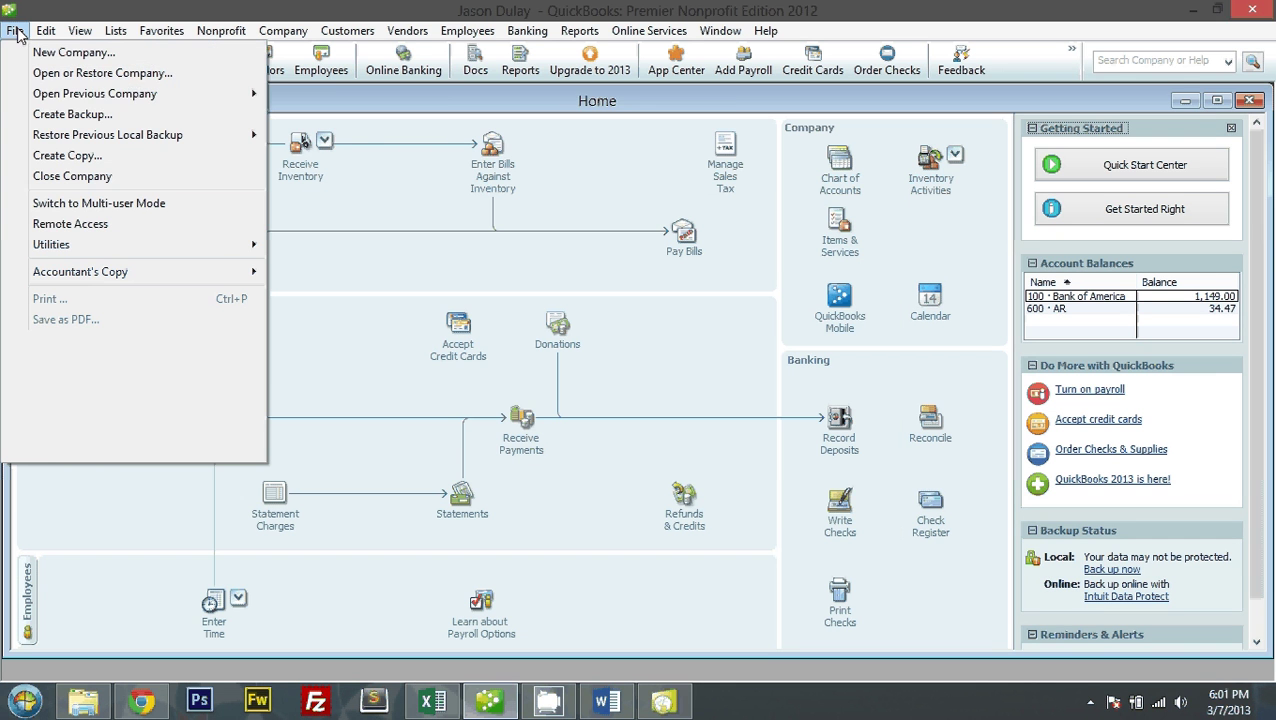
mouse_move(124, 100)
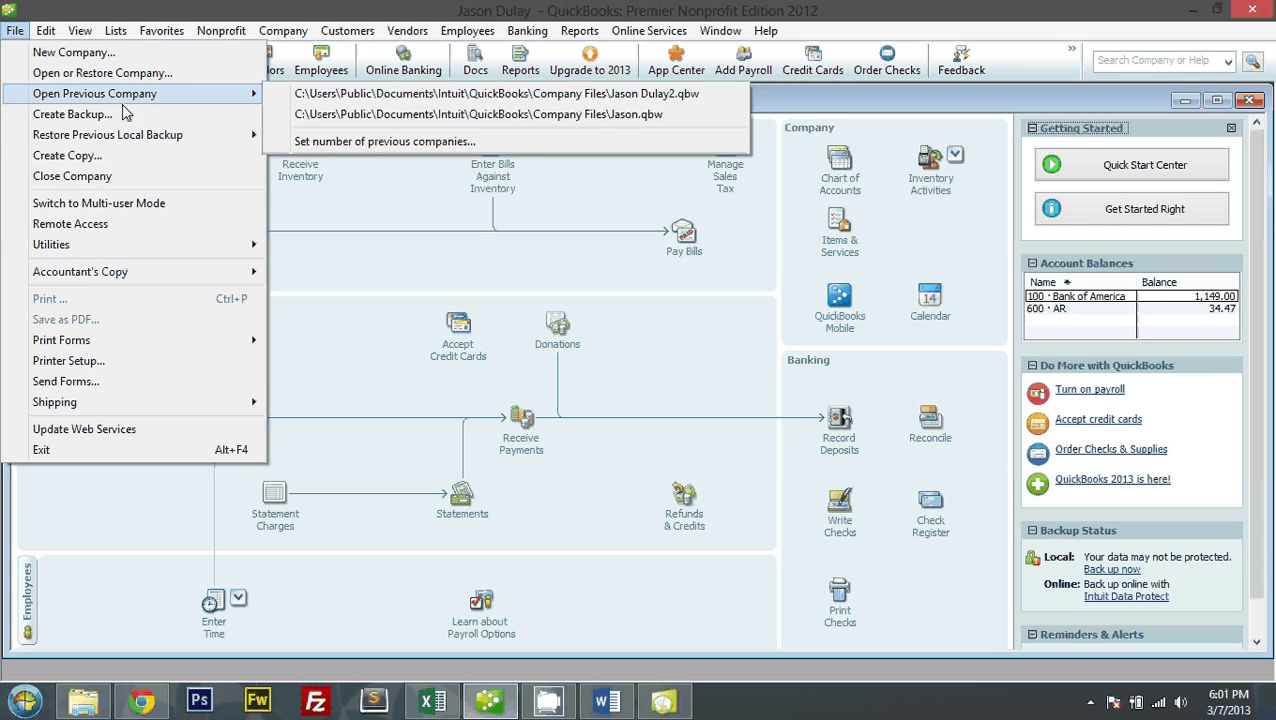
left_click(328, 121)
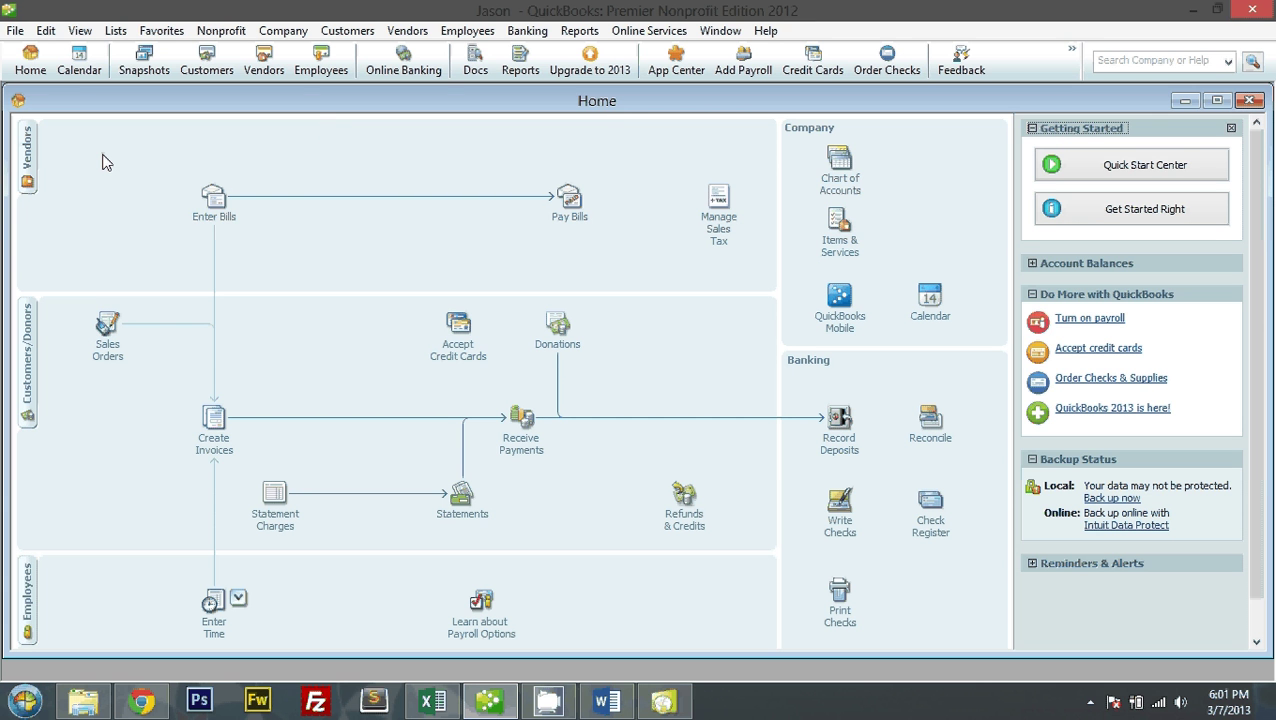
key("ctrl+a")
double_click(420, 143)
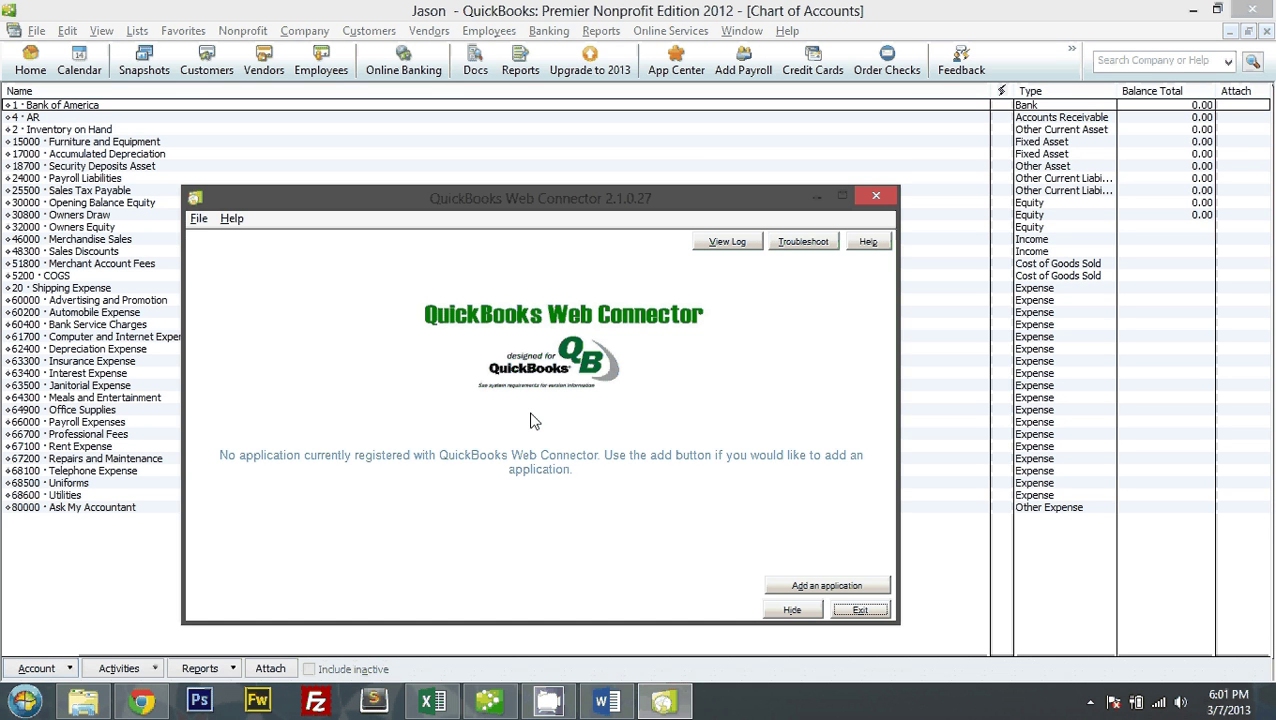
Step: On the connector's Webconnector tab, create and download the QWC file
left_click(141, 701)
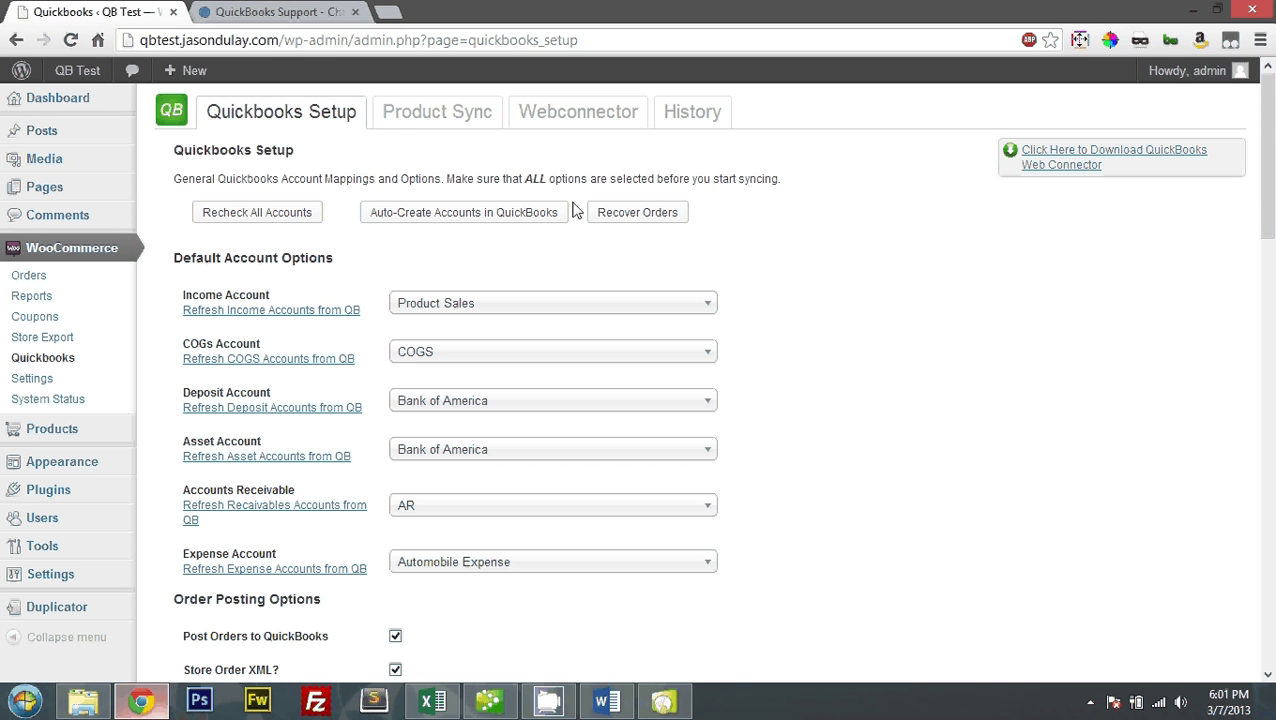
left_click(396, 120)
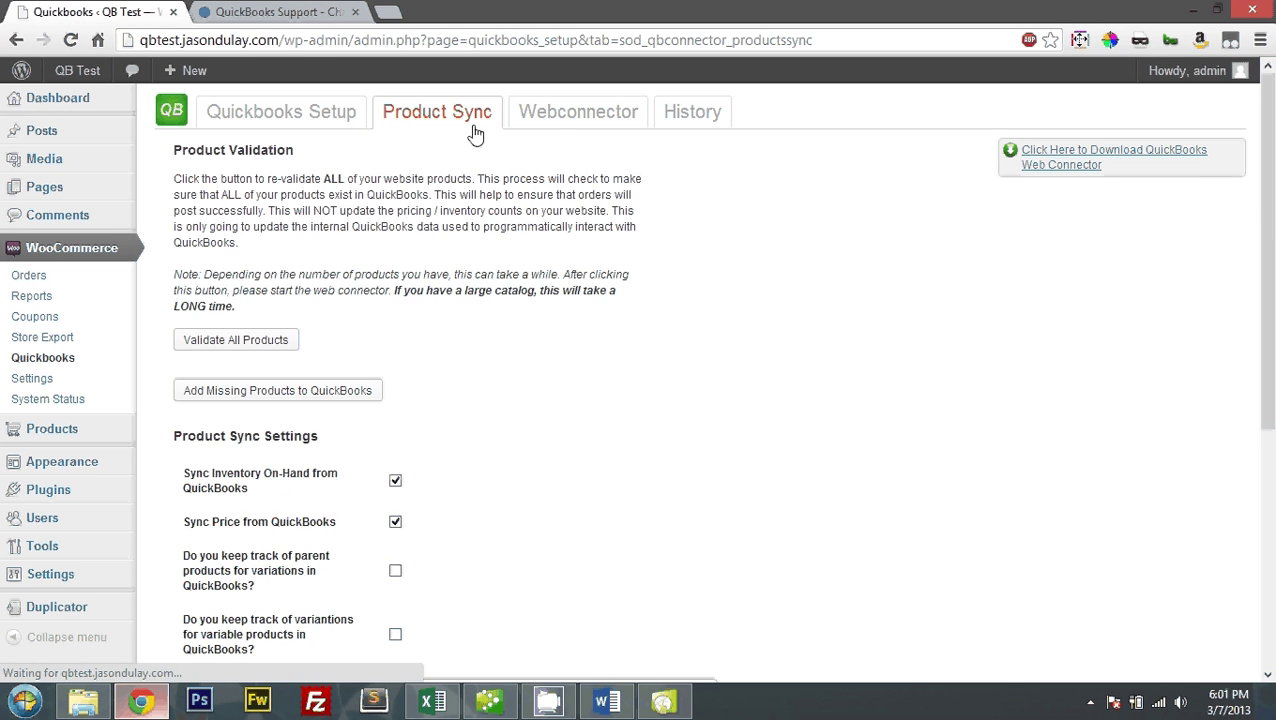
left_click(561, 125)
left_click(305, 121)
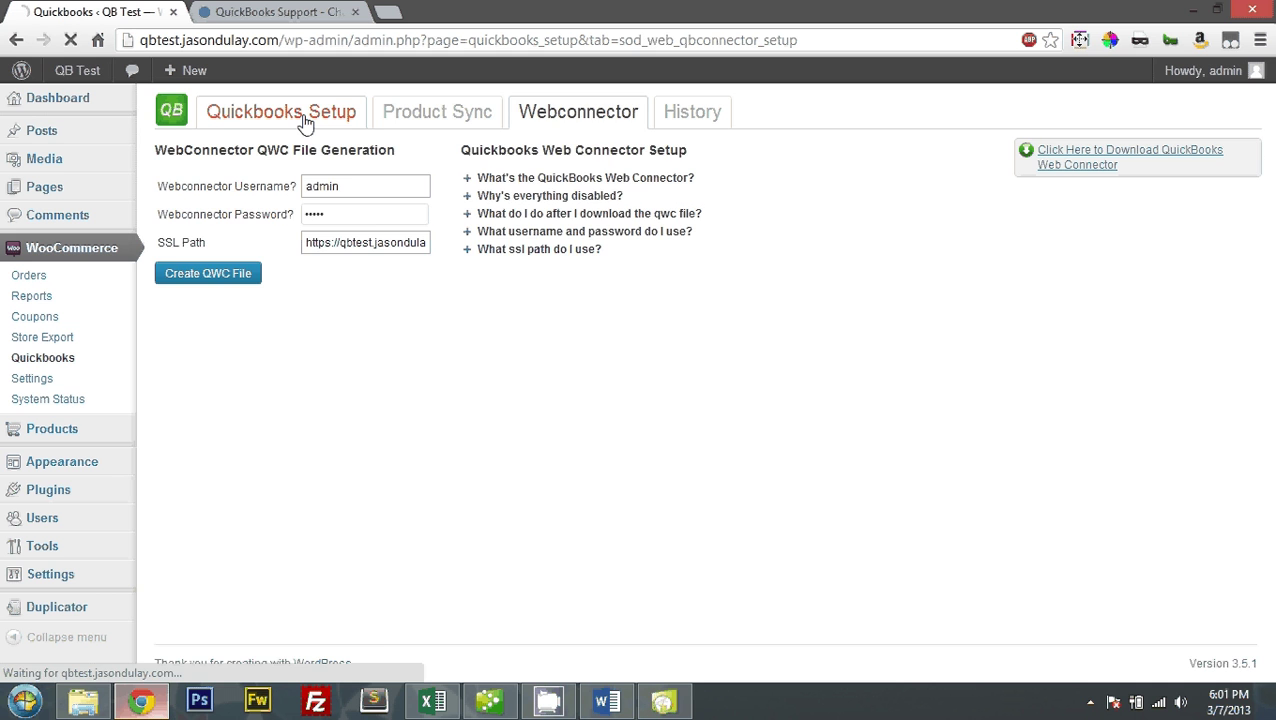
left_click(557, 111)
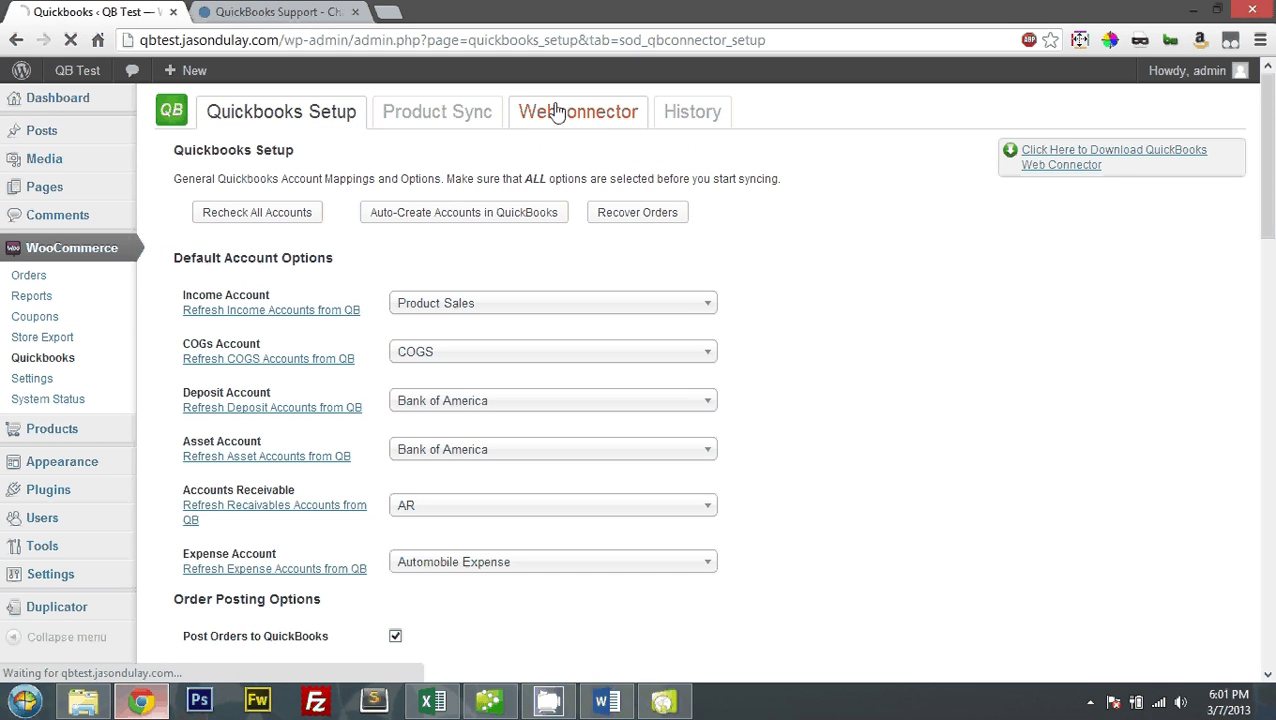
left_click(212, 276)
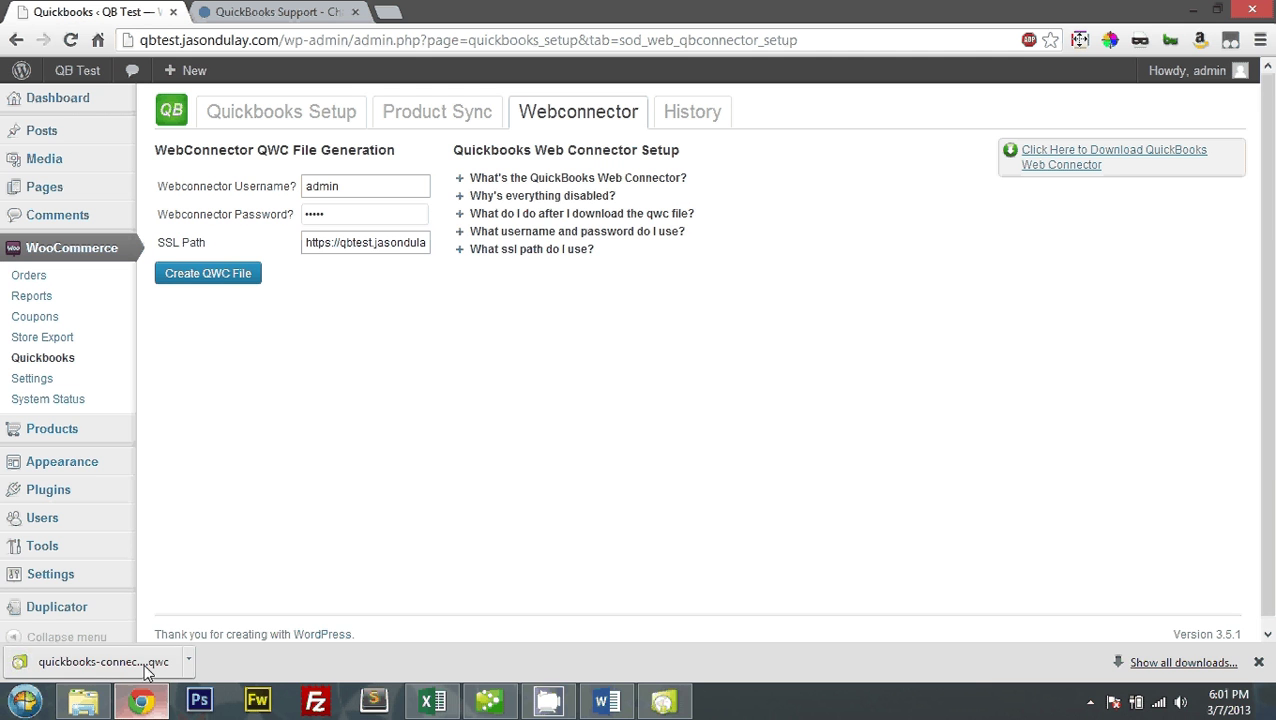
Step: Add the connector to Web Connector from the downloaded QWC file and authorize its access
left_click(147, 672)
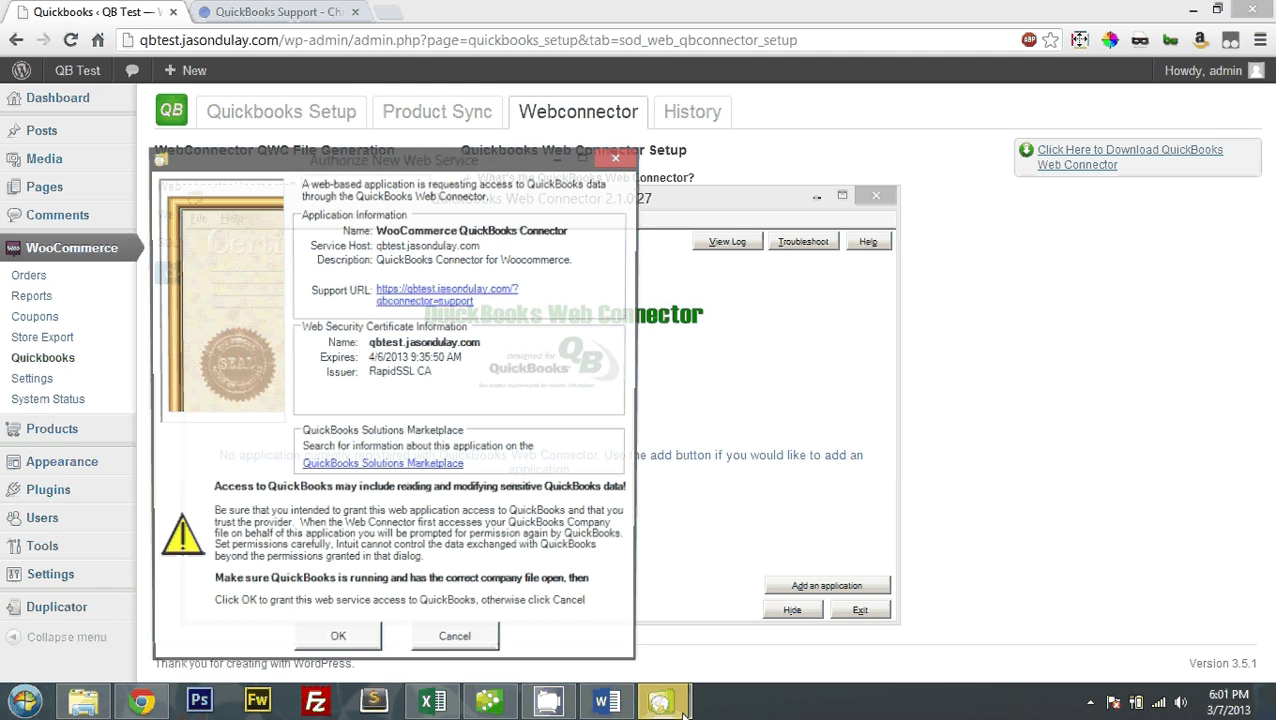
left_click(340, 636)
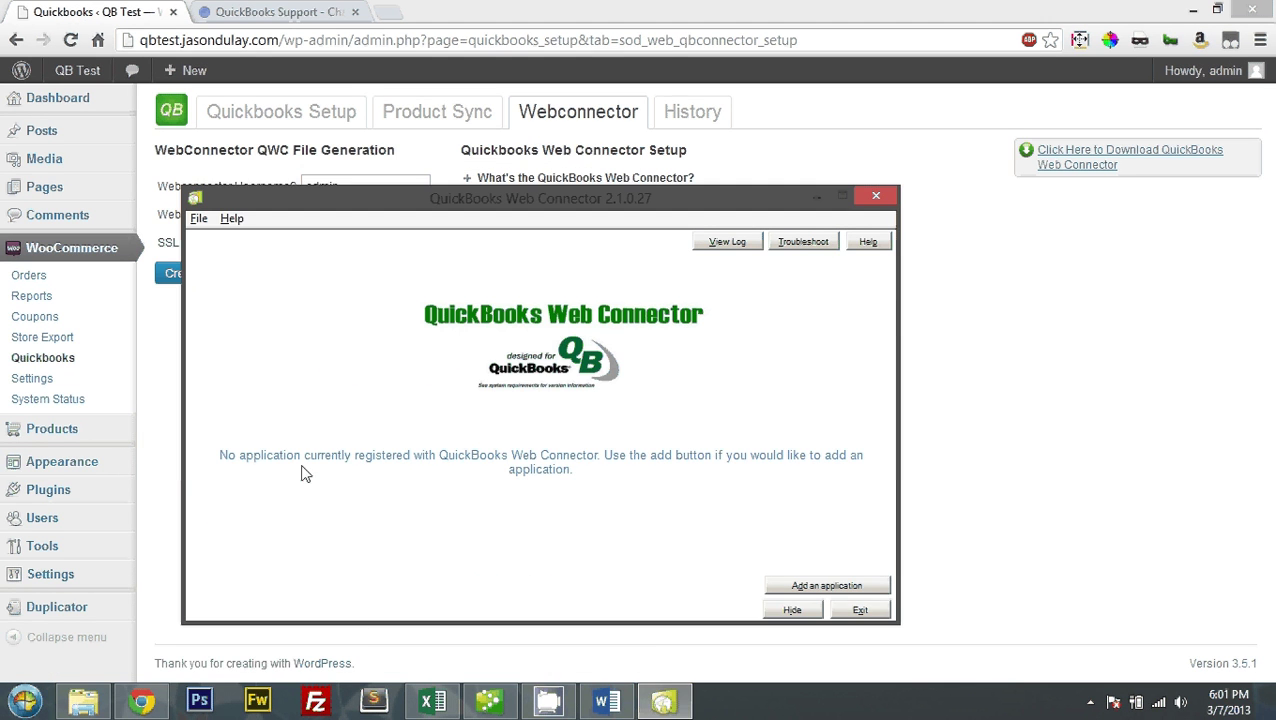
left_click(542, 704)
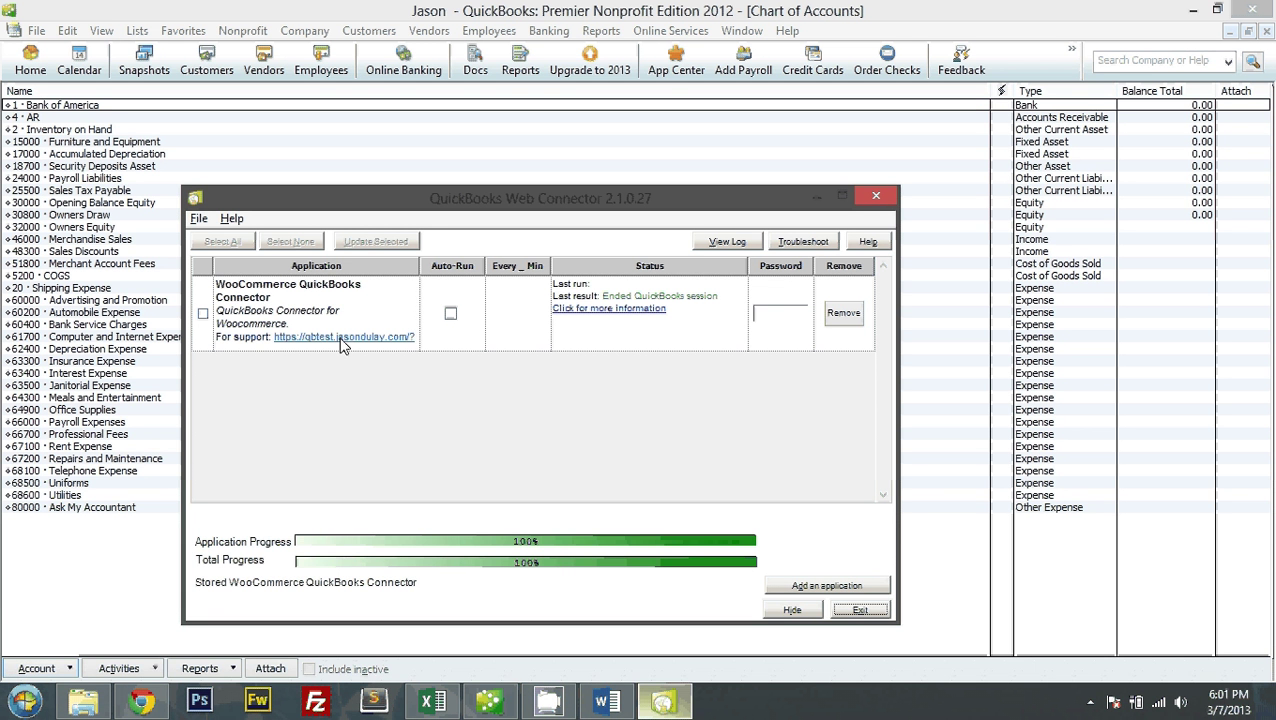
Step: Enable Auto-Run for the WooCommerce connector and save an entered password
left_click(203, 313)
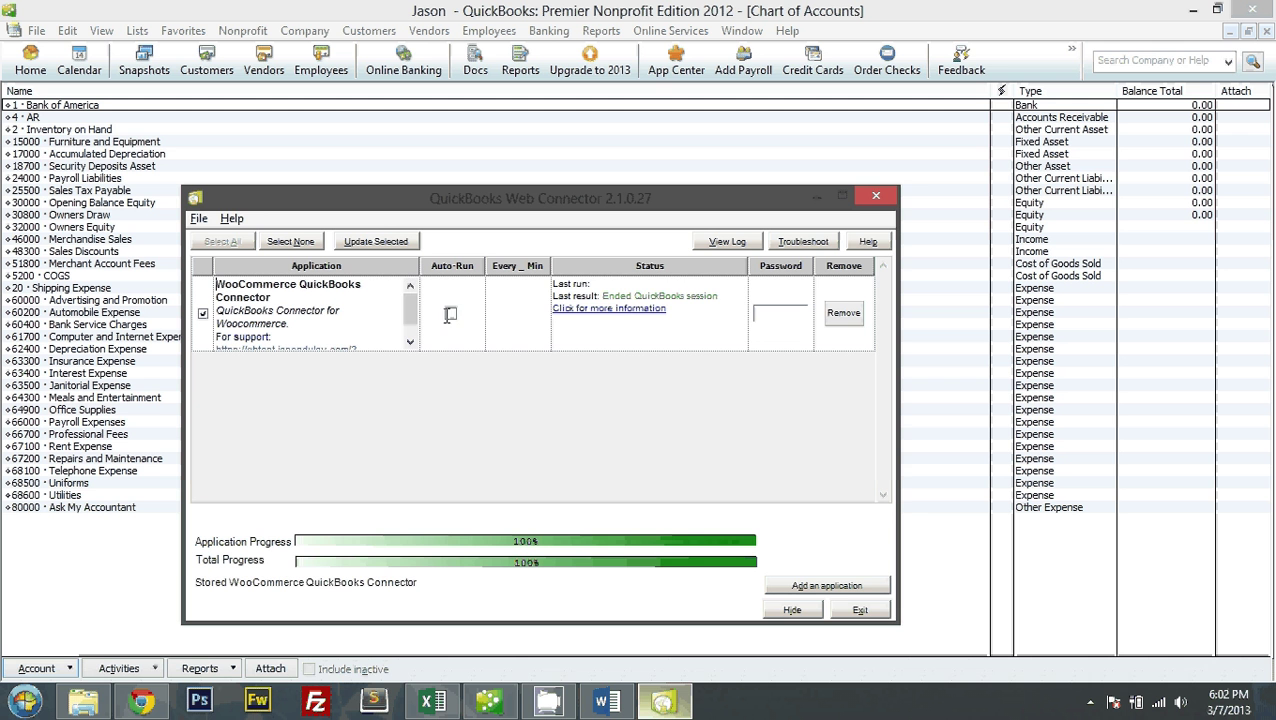
left_click(450, 314)
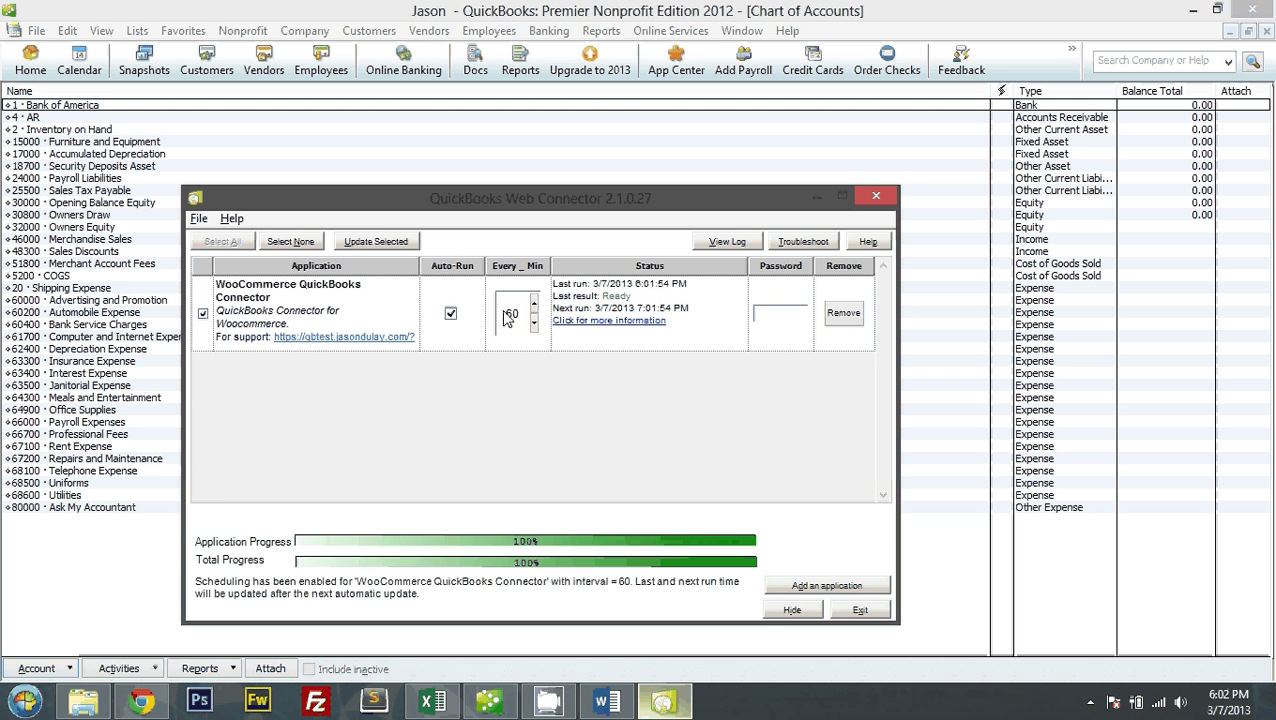
type("****")
key("Return")
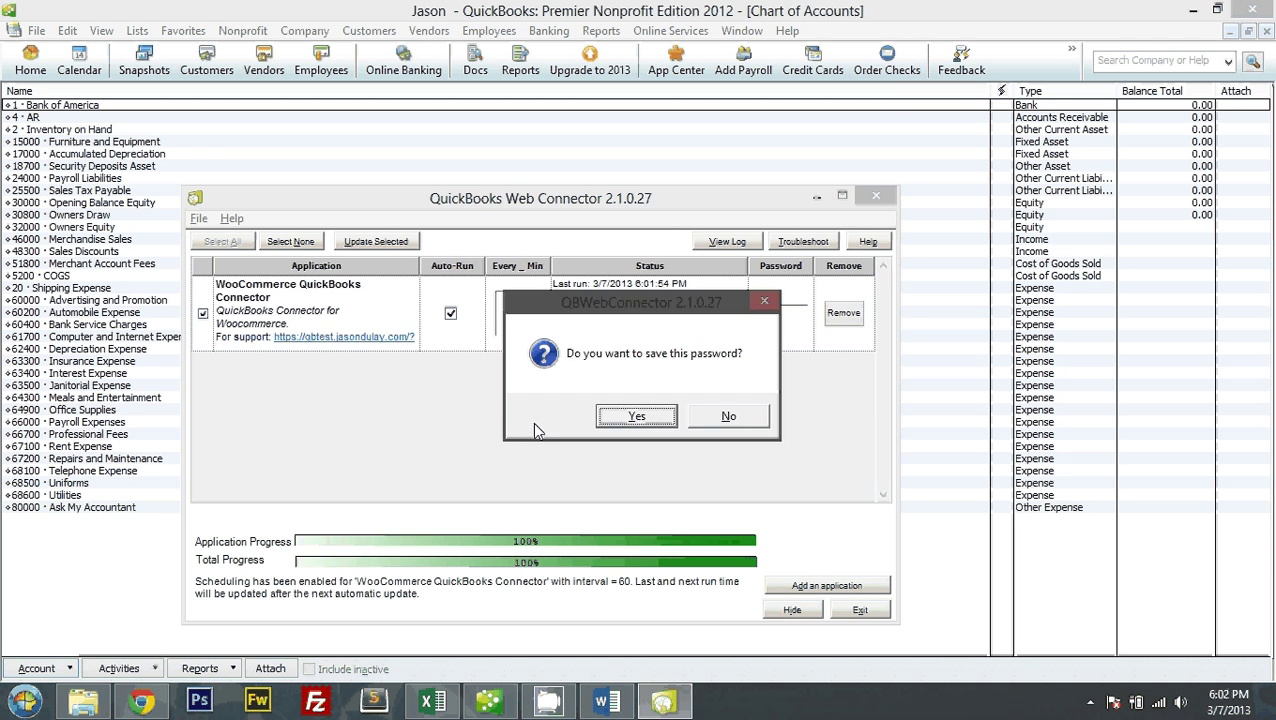
left_click(604, 420)
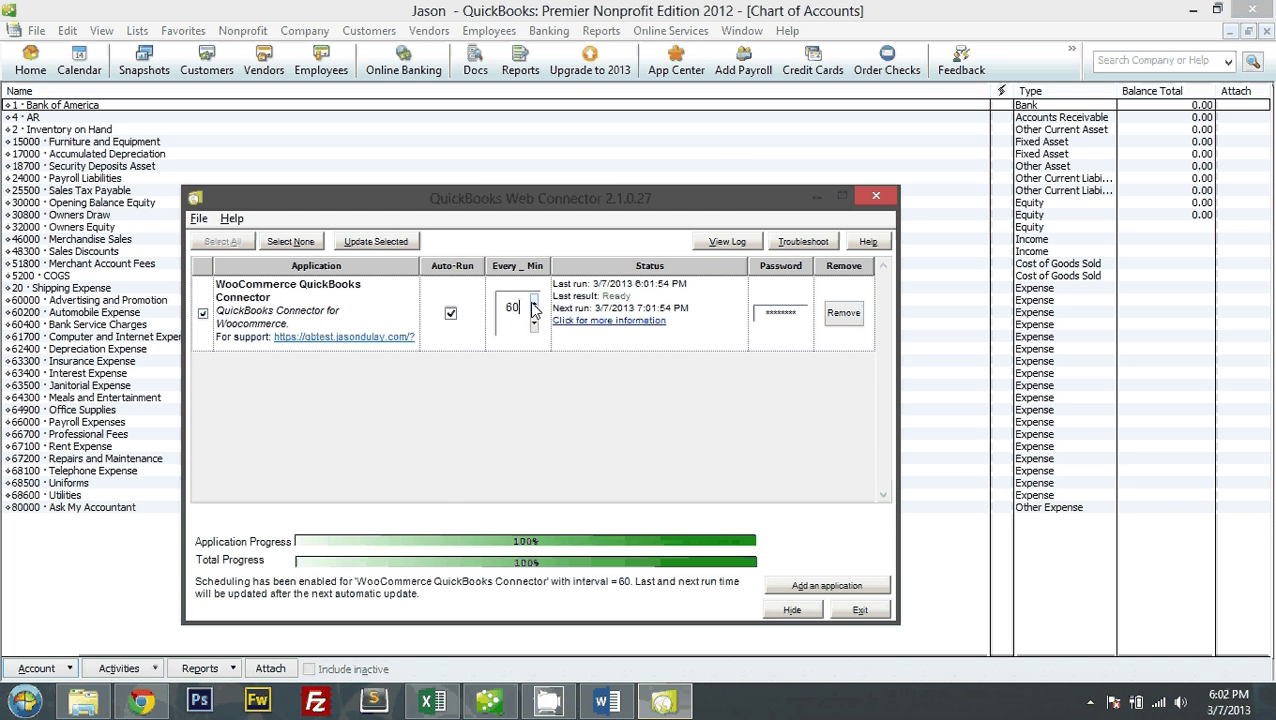
Step: Check the Webconnector Username and Password fields on the WordPress settings page
key("alt+Tab")
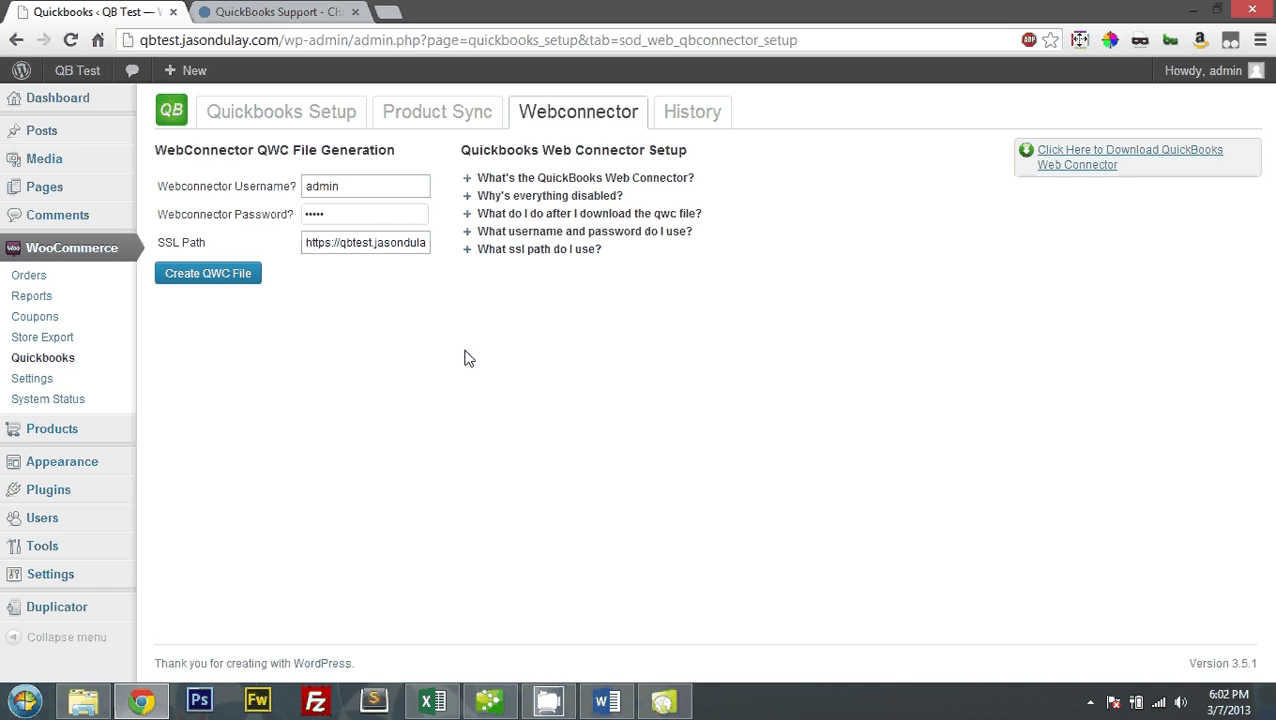
left_click(384, 223)
left_click(366, 186)
left_click(367, 207)
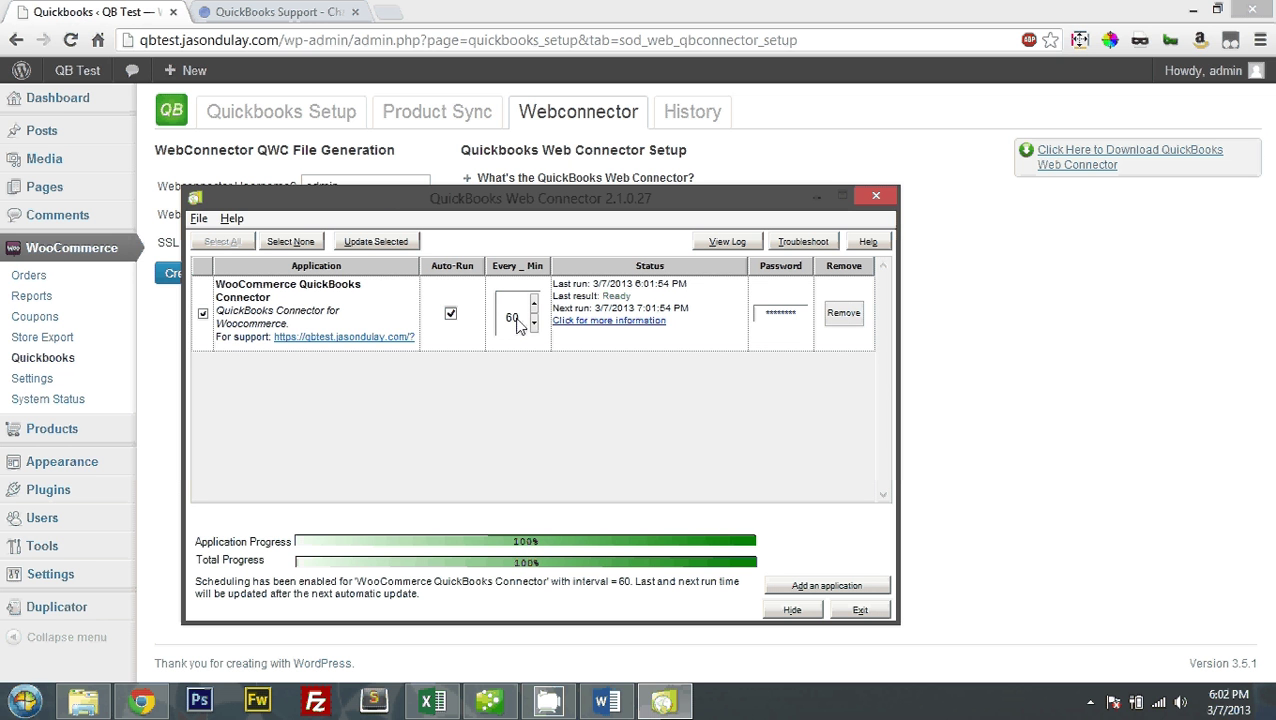
Step: Change the connector's run interval from 60 to 15 minutes and save the connector password
left_click(422, 308)
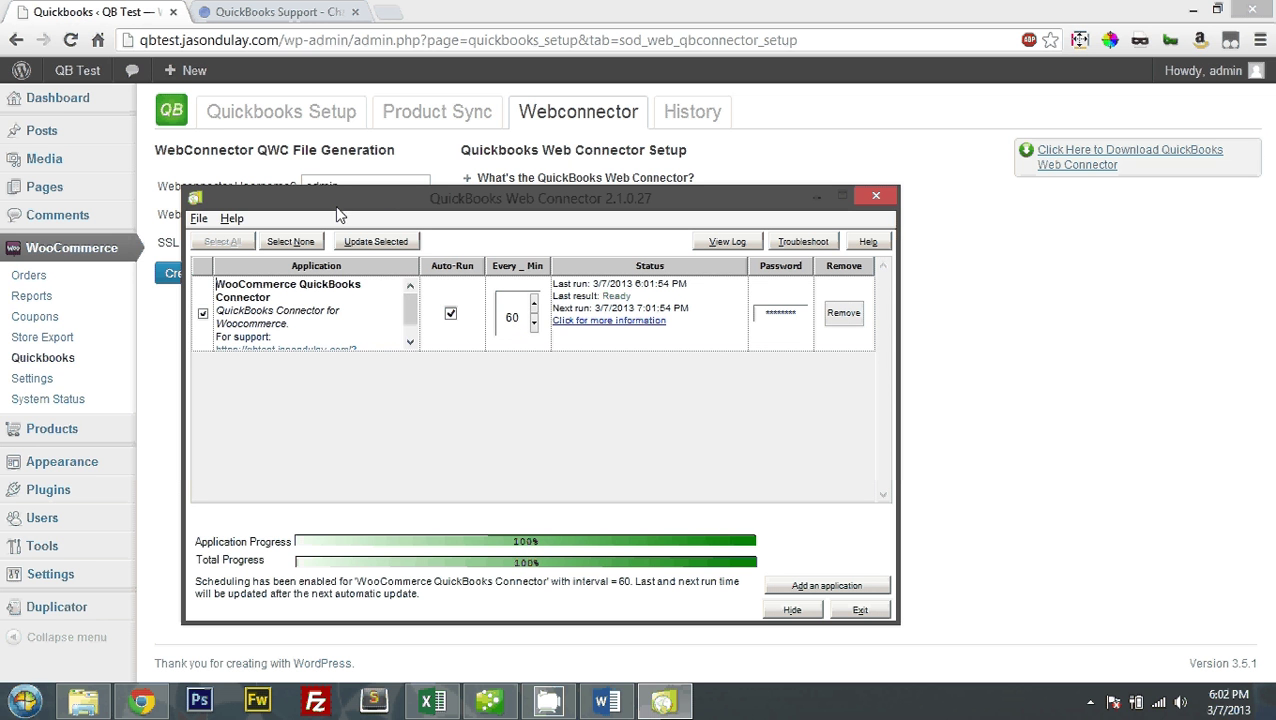
left_click(524, 318)
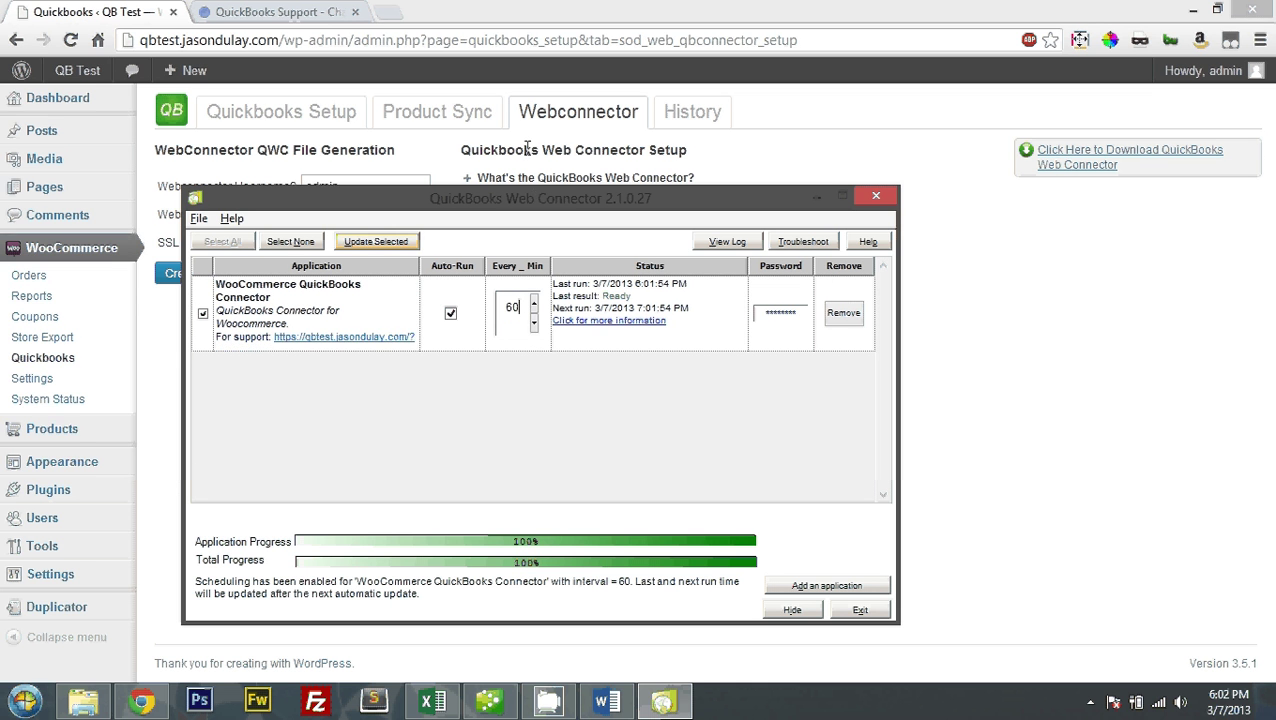
key("BackSpace")
key("BackSpace")
type("15")
left_click(778, 316)
type("password")
key("Return")
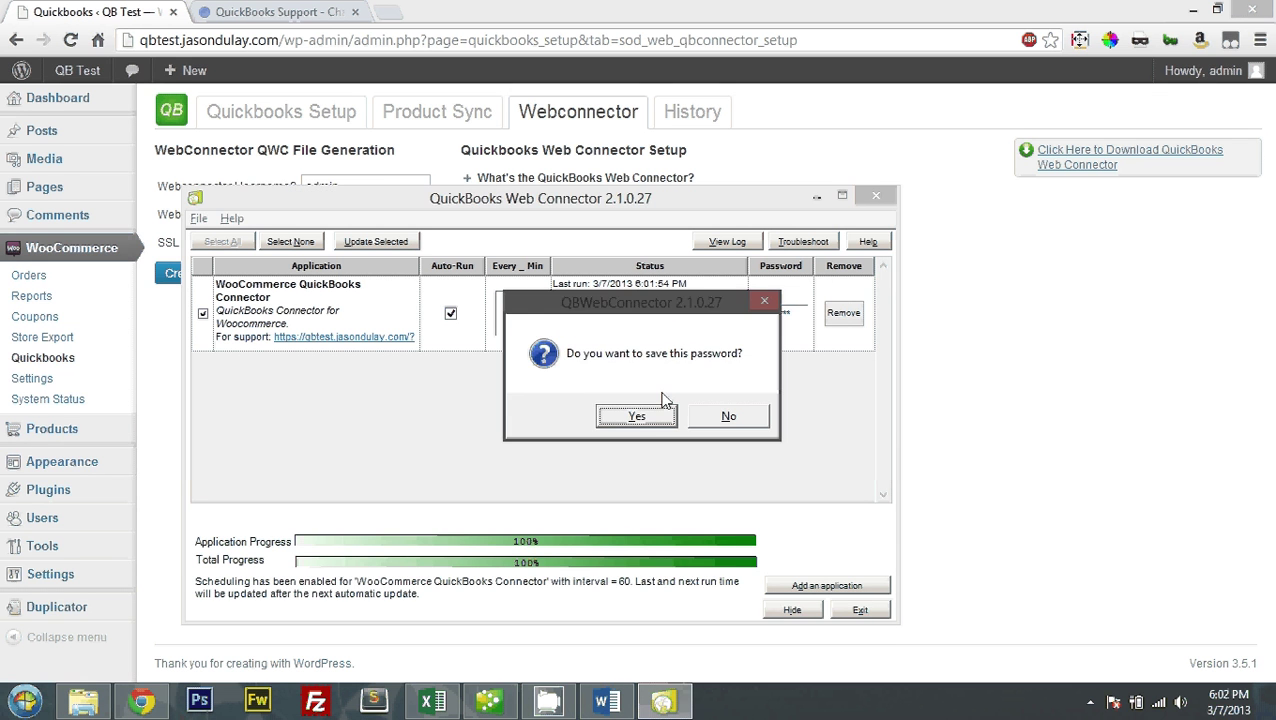
left_click(645, 420)
left_click(408, 293)
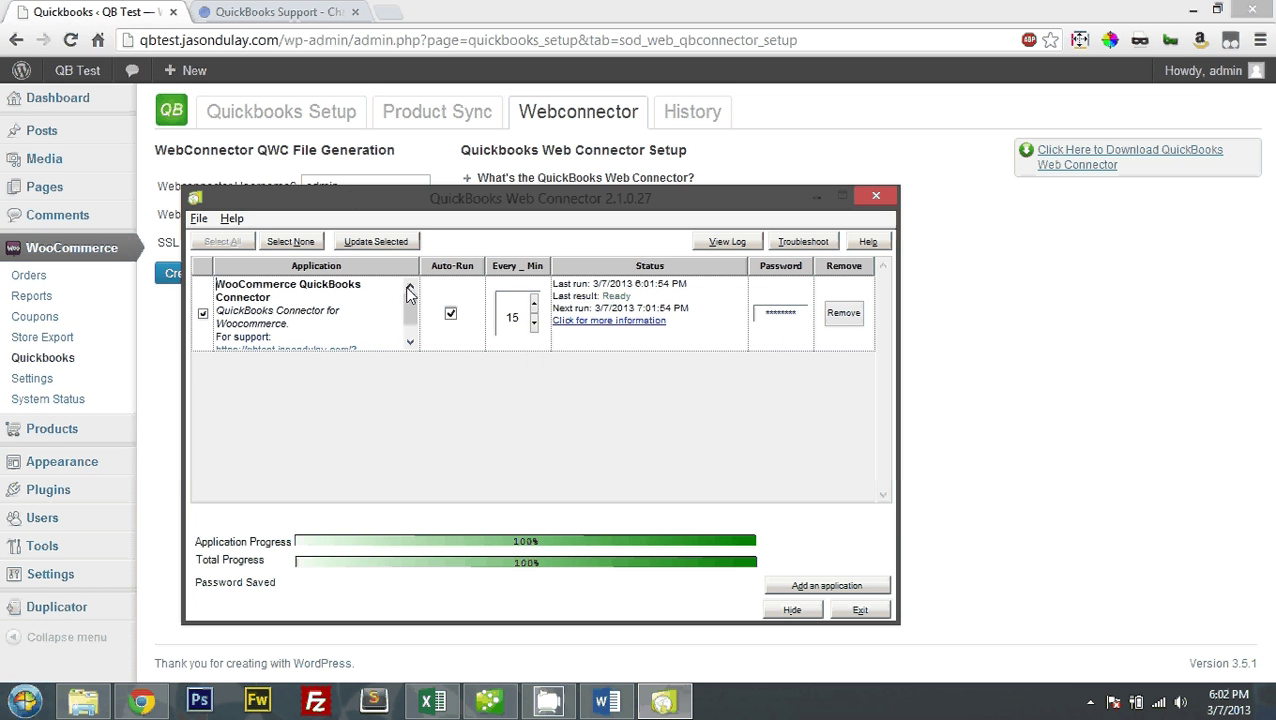
left_click(324, 114)
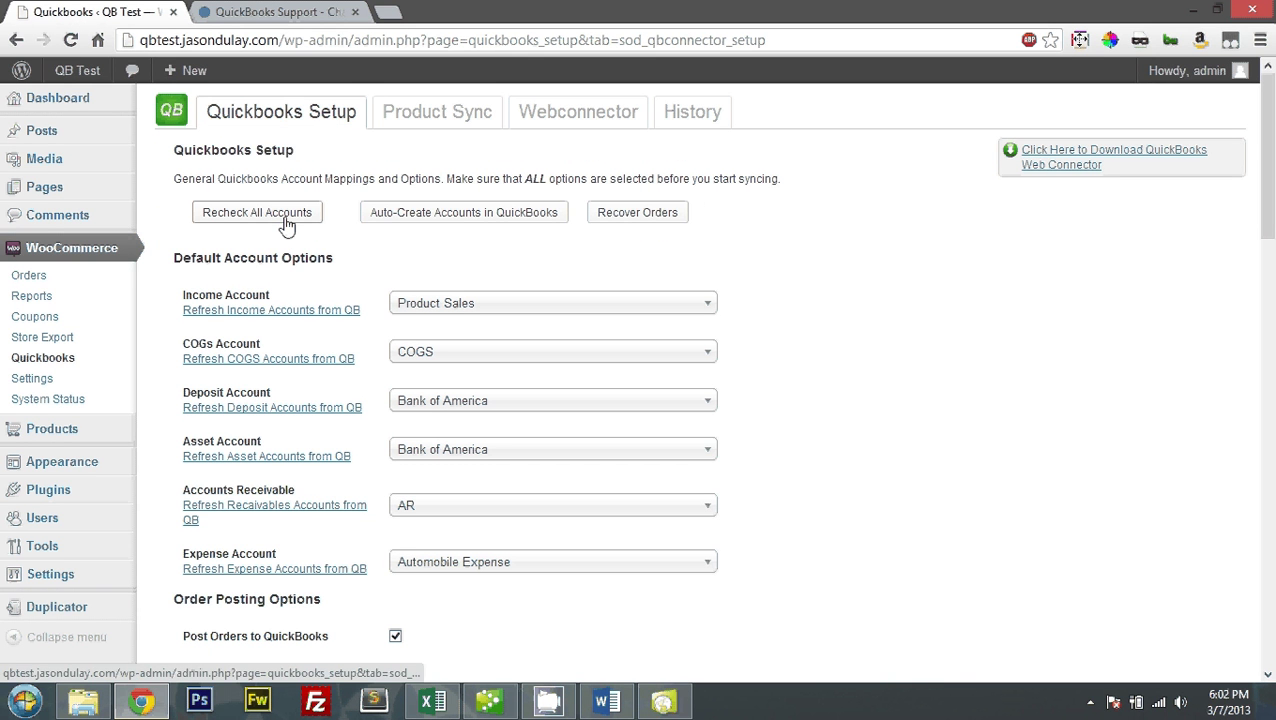
Step: Re-queue all accounts, run a Web Connector update, then bring Quickbooks Setup forward
left_click(286, 218)
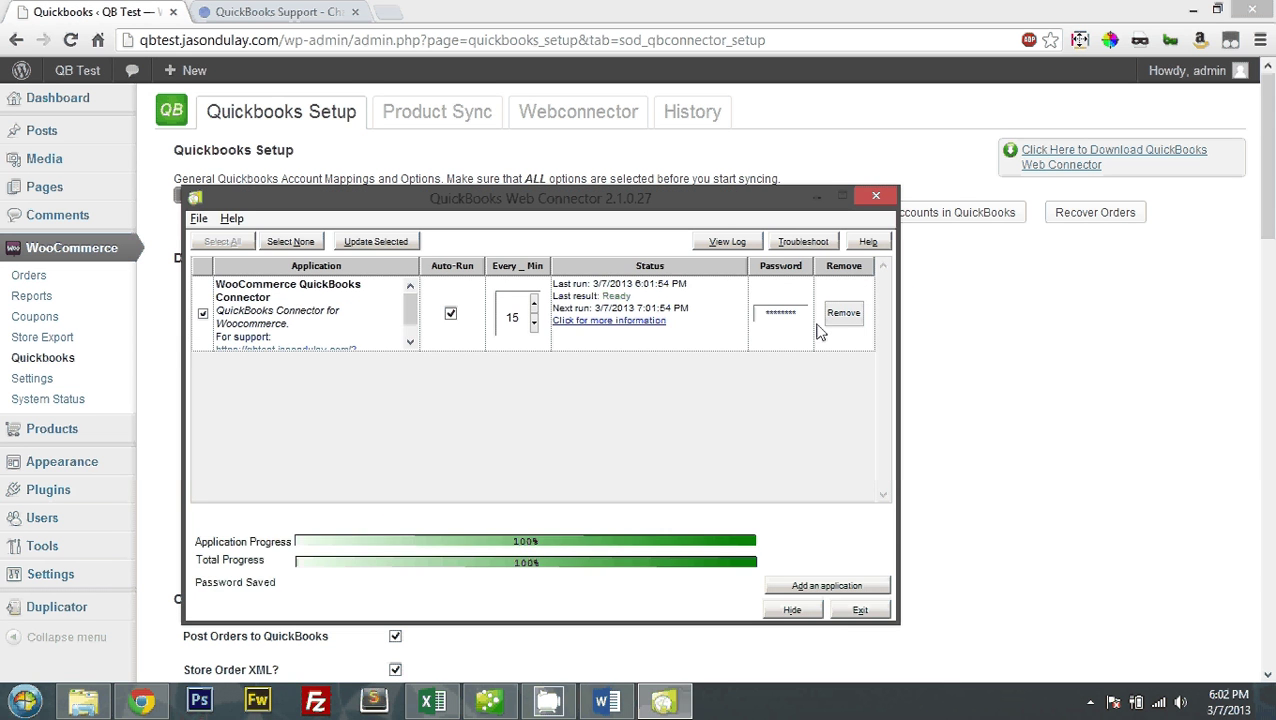
left_click(392, 247)
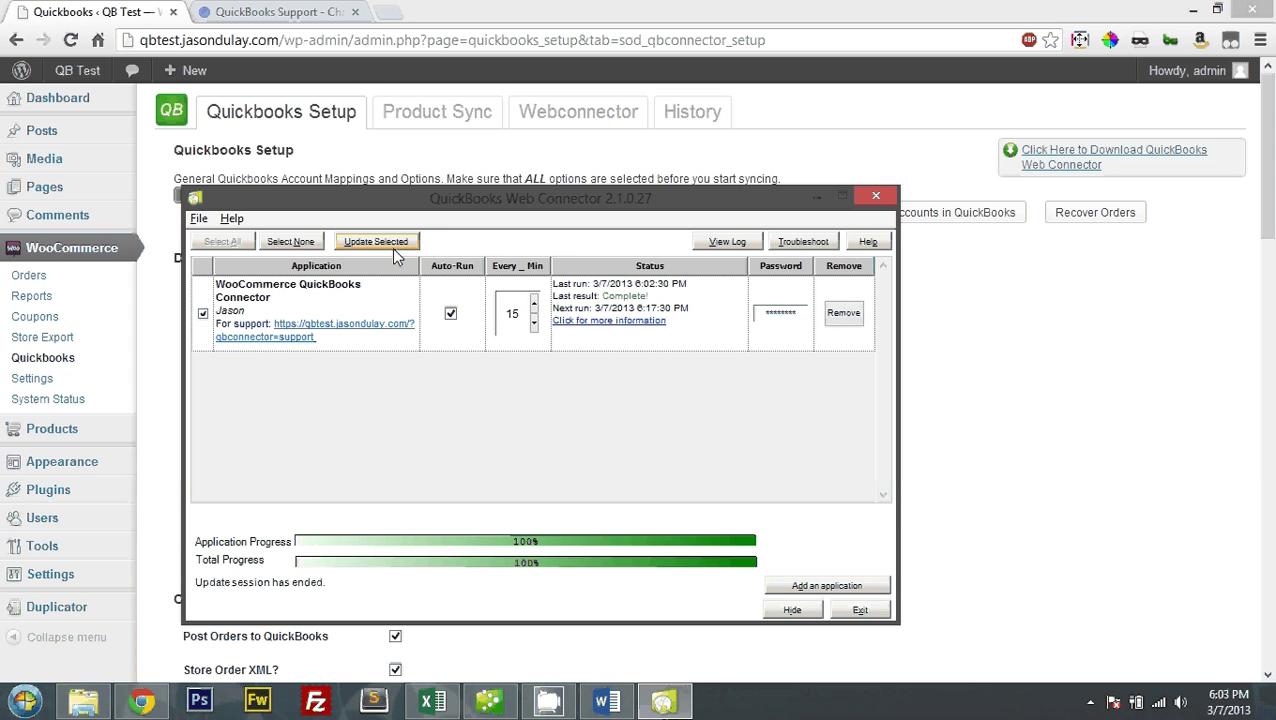
left_click(959, 404)
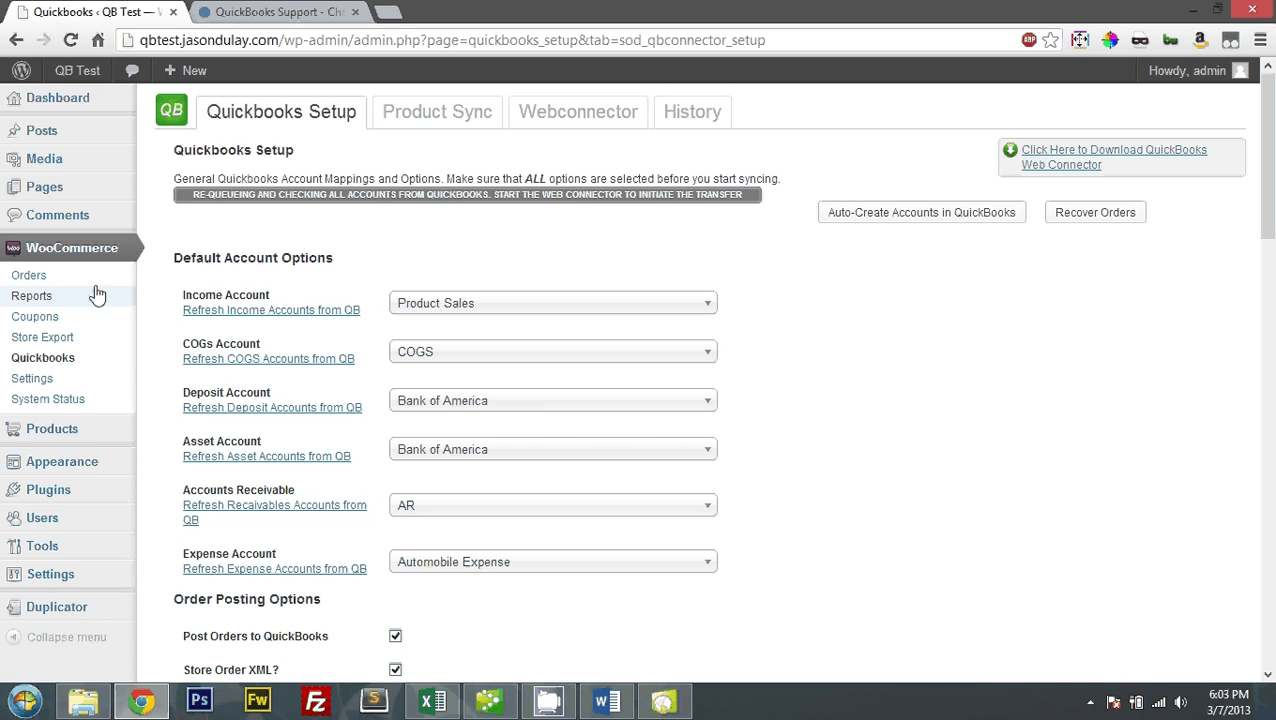
Step: Reload Quickbooks Setup; keep Merchandise Sales income, set COGs to COGS, keep Bank of America deposit
left_click(84, 364)
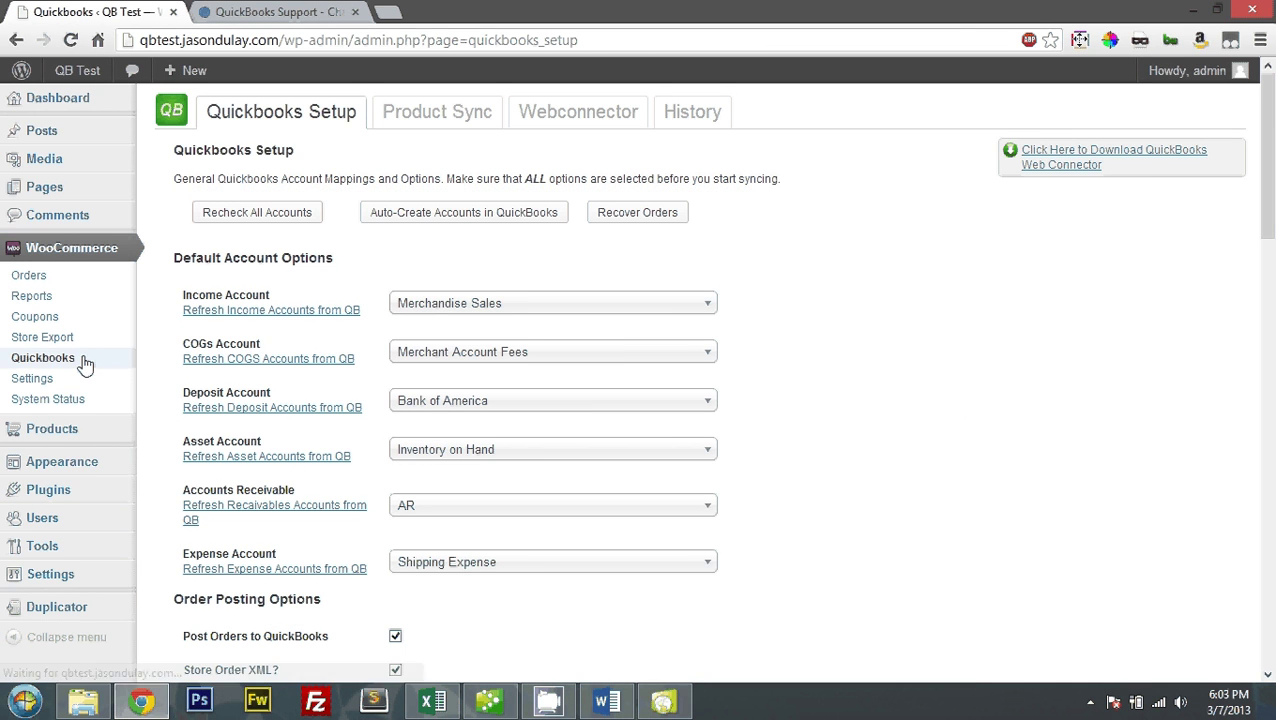
left_click(447, 314)
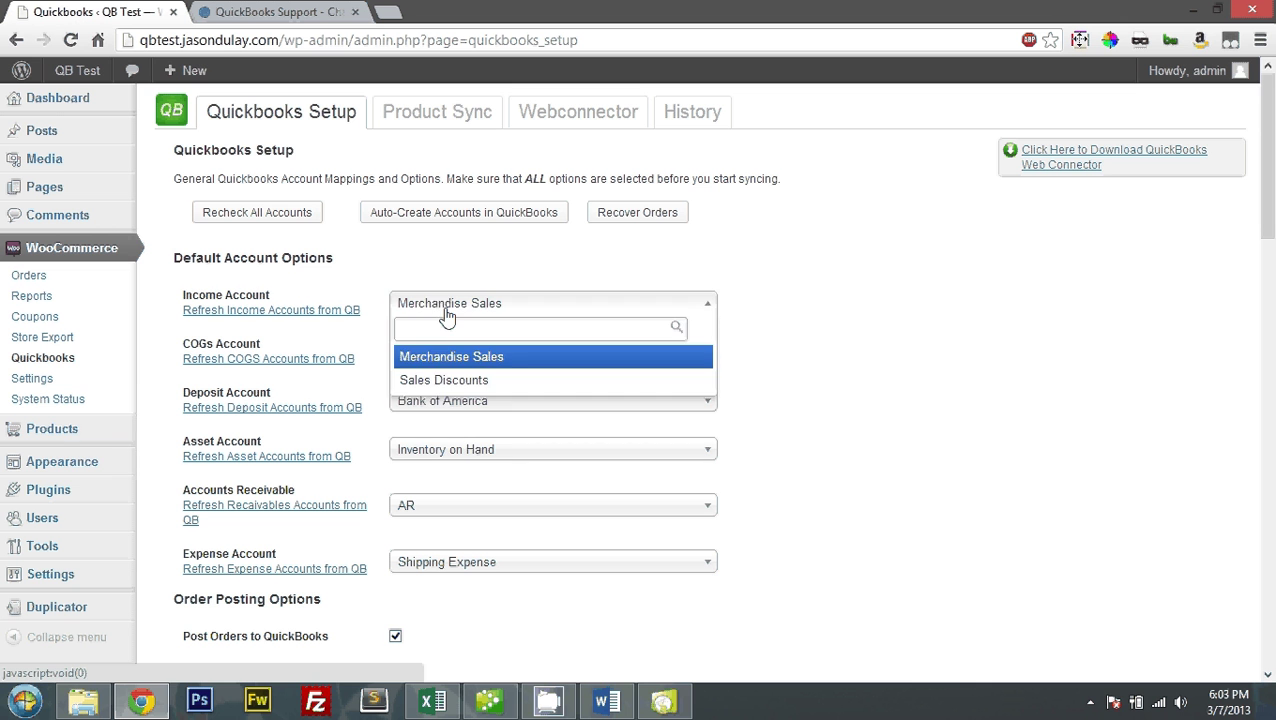
left_click(447, 314)
left_click(413, 356)
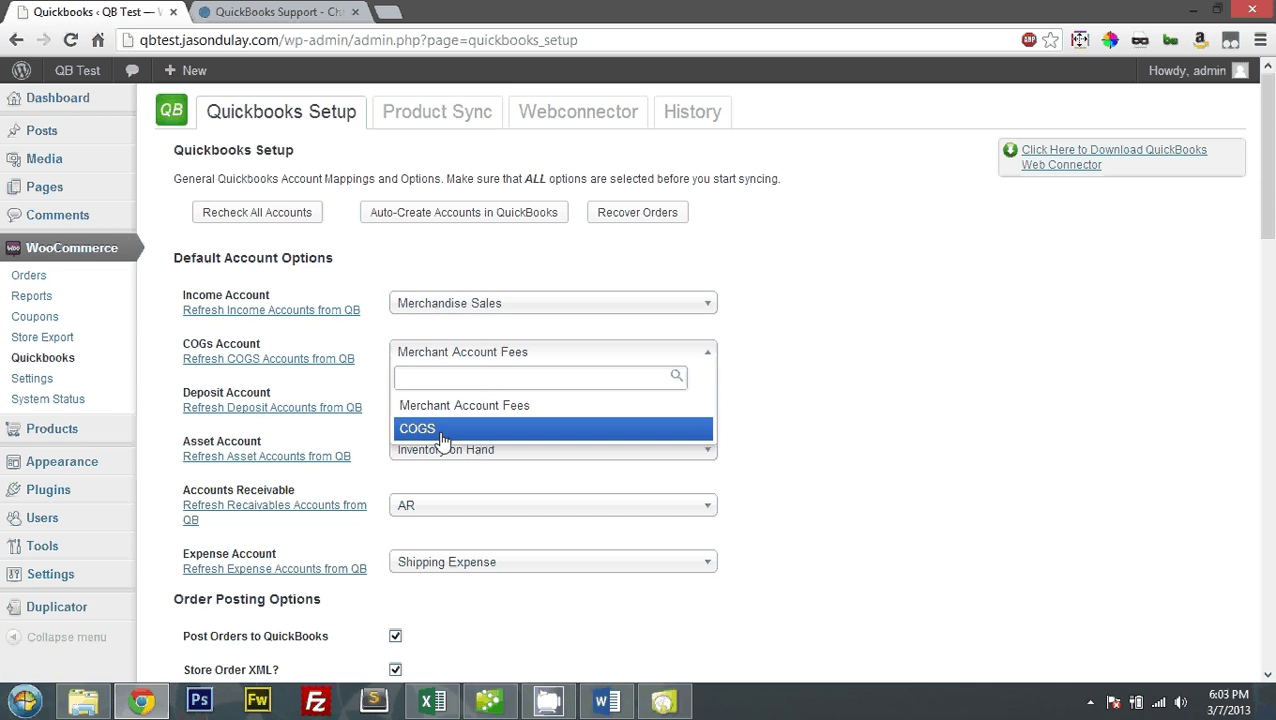
left_click(443, 430)
left_click(560, 410)
left_click(316, 402)
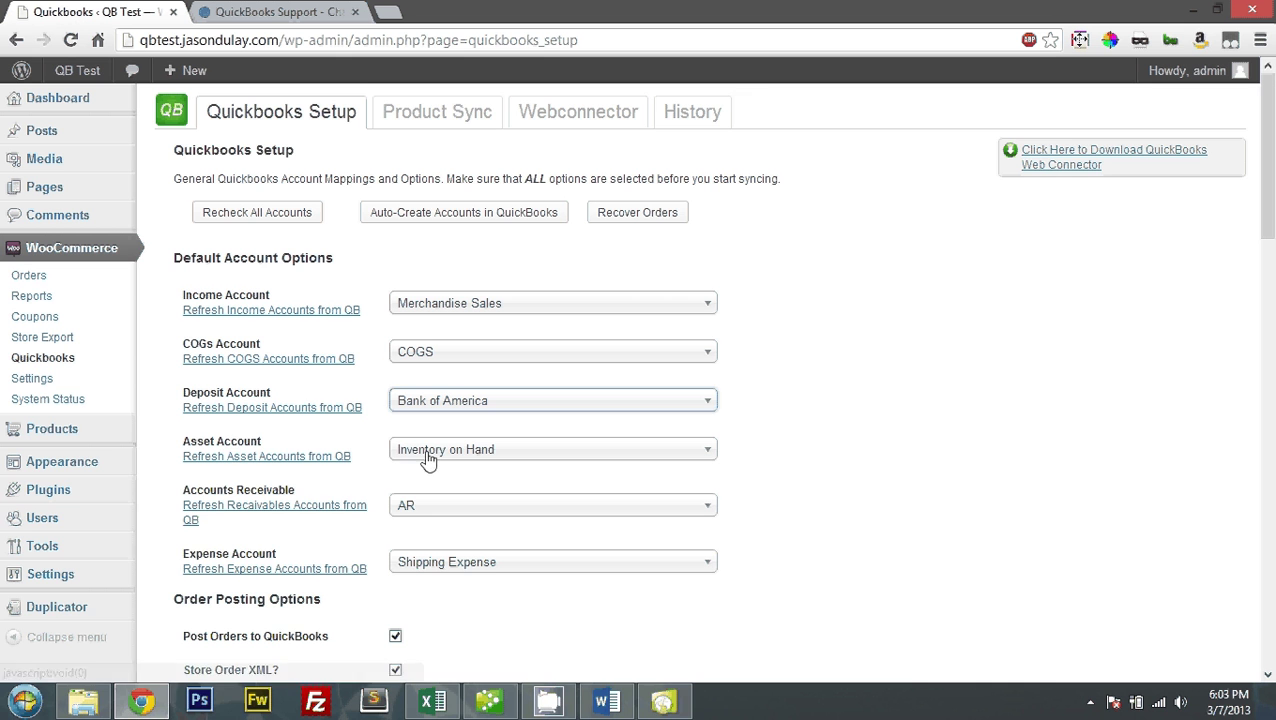
Step: Keep Shipping Expense as the expense account and Completed as the order status trigger
scroll(897, 484, "down", 1)
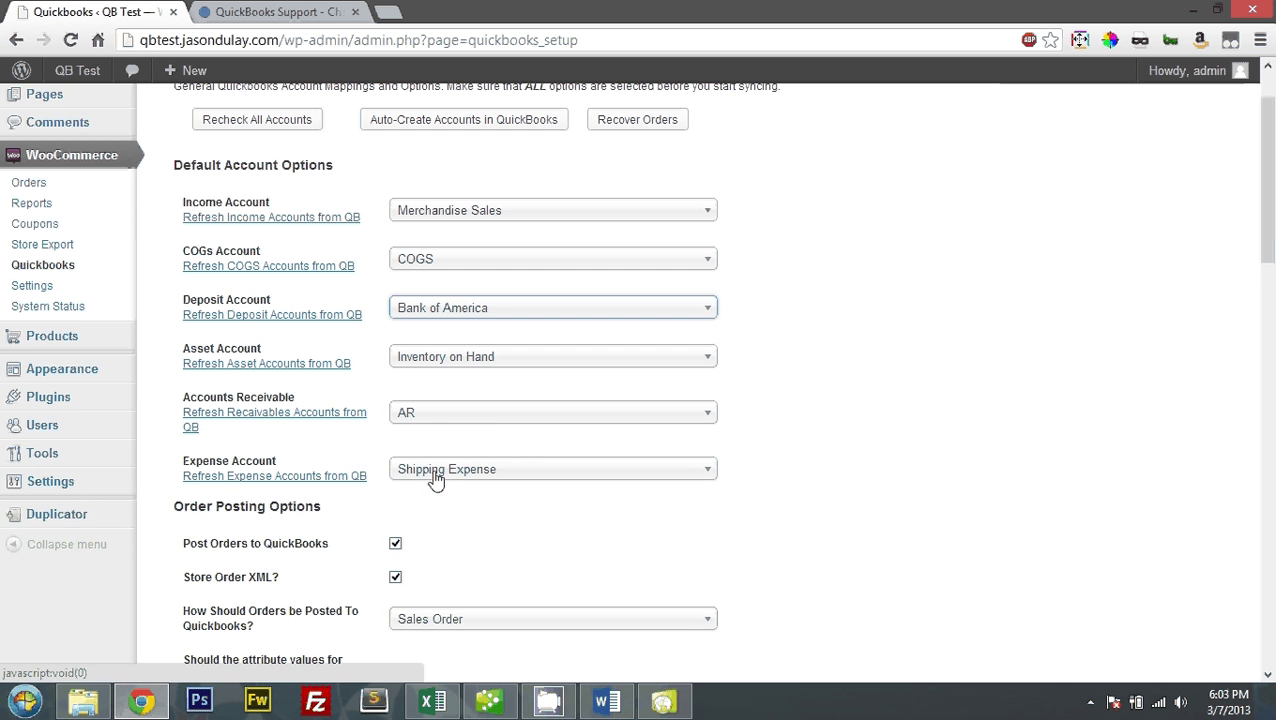
scroll(838, 537, "down", 2)
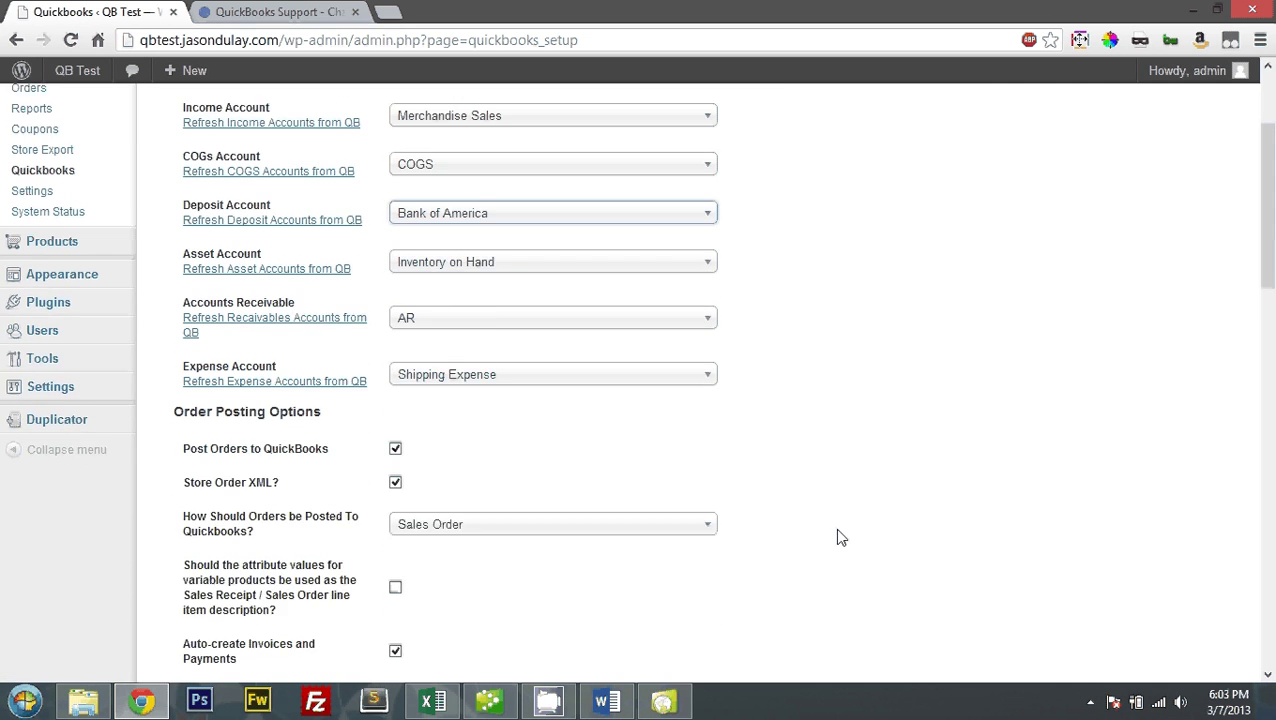
left_click(556, 330)
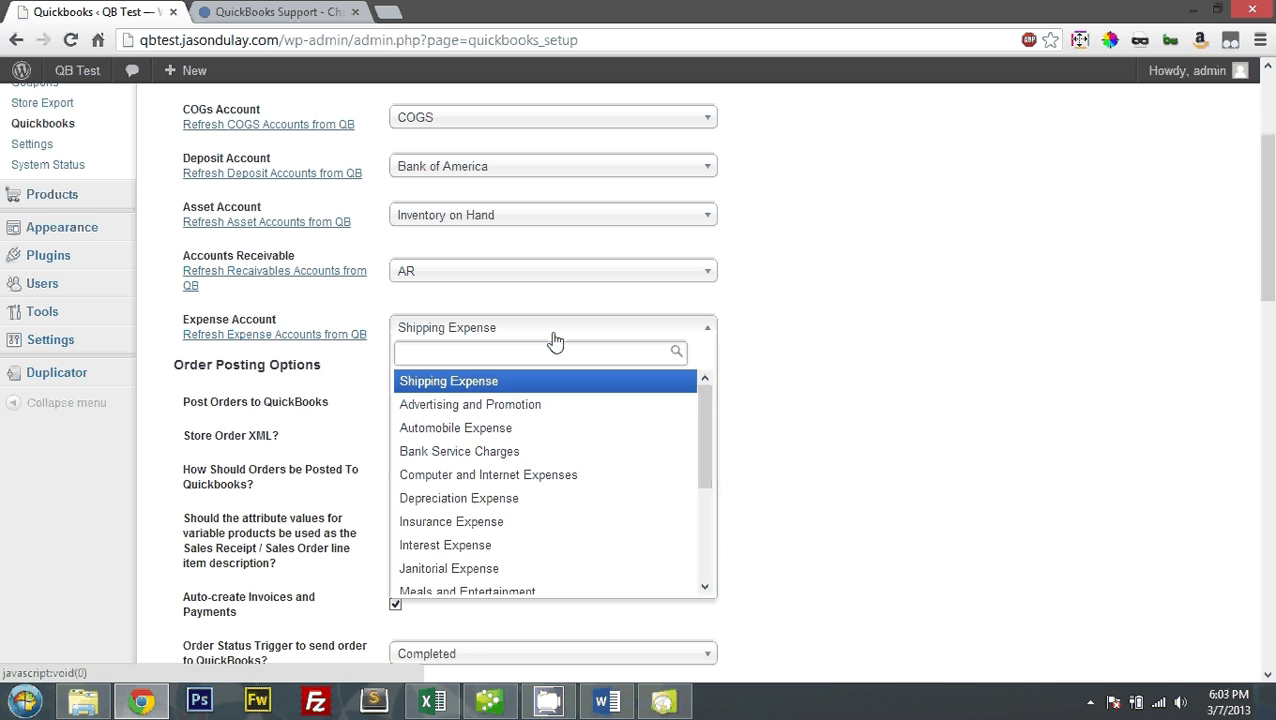
left_click(556, 341)
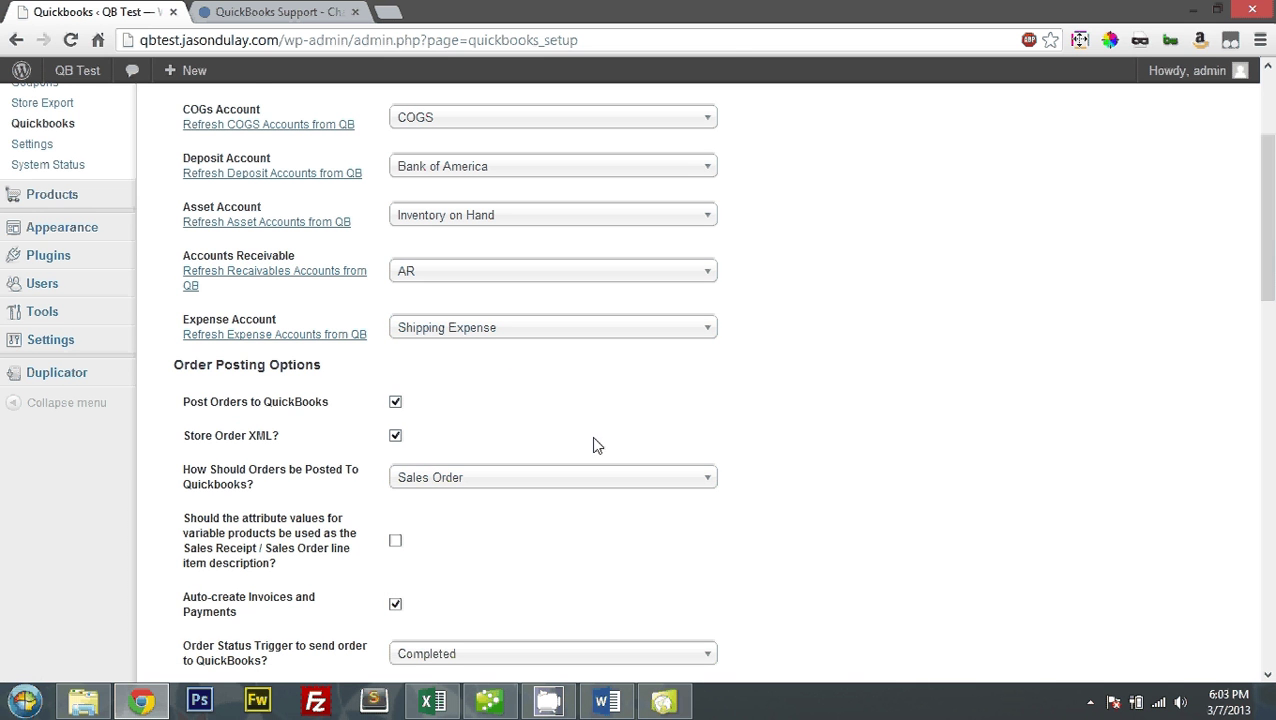
scroll(592, 444, "down", 1)
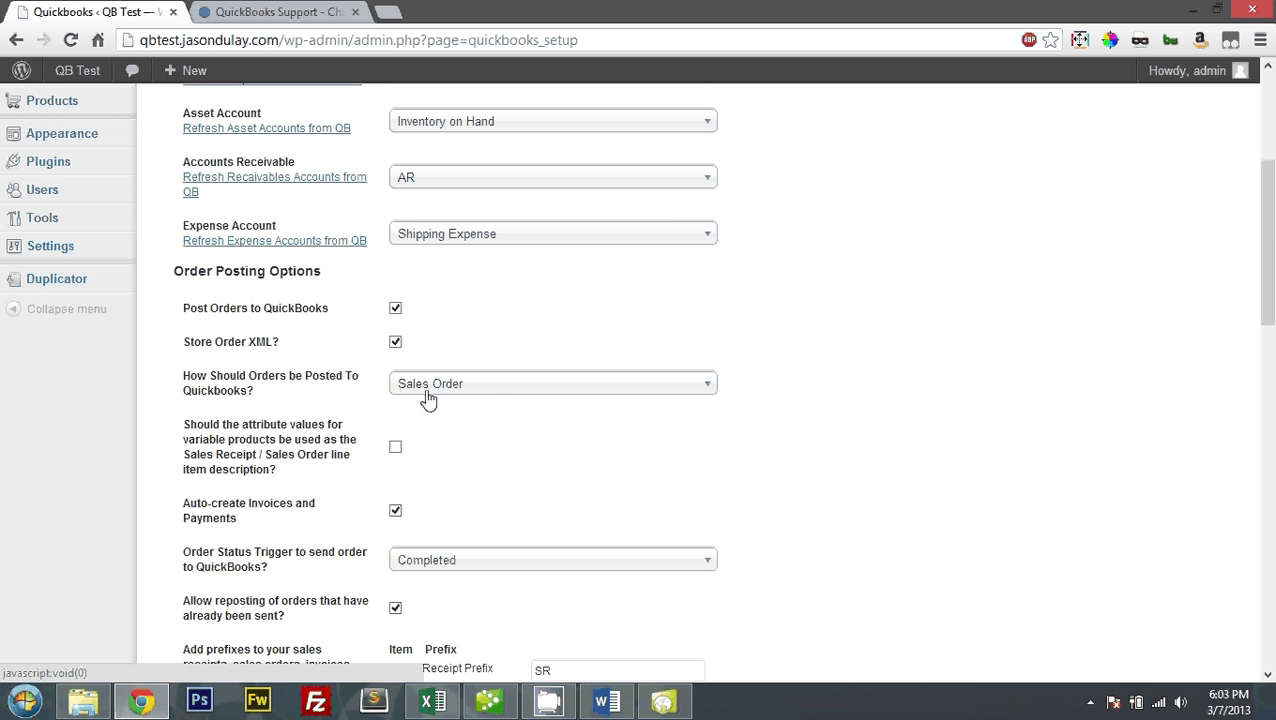
scroll(280, 460, "down", 1)
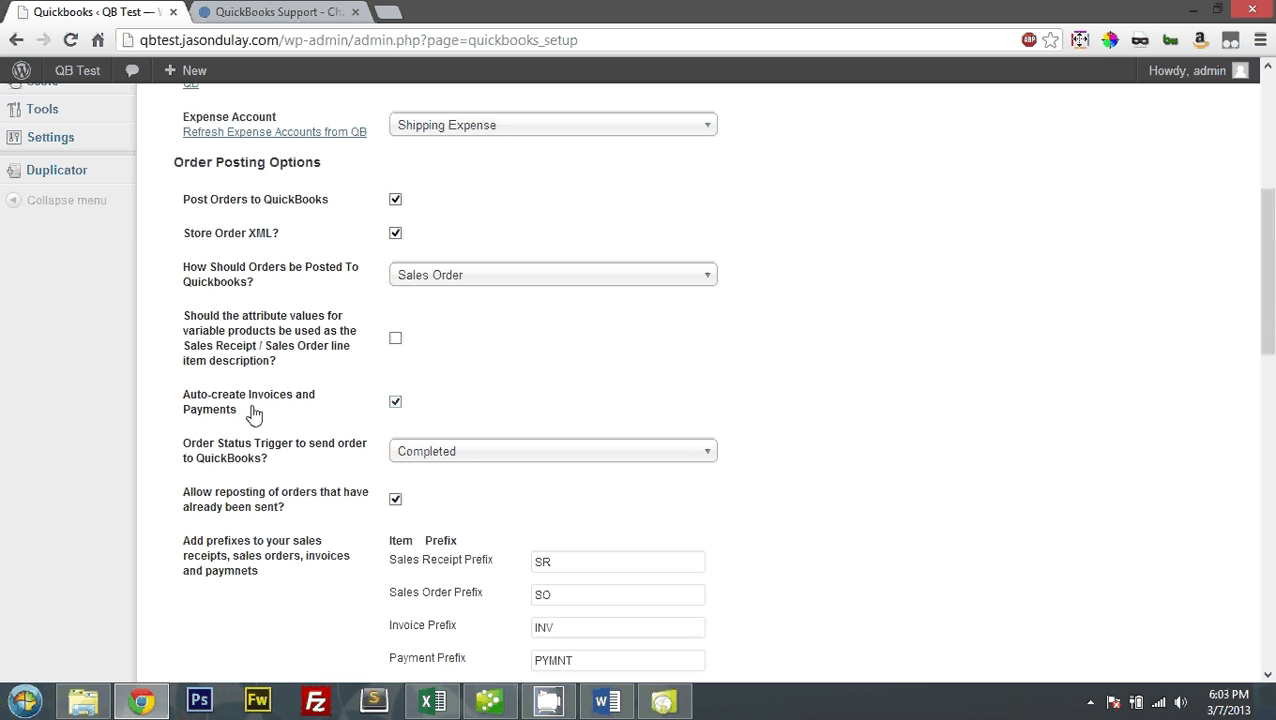
left_click(456, 455)
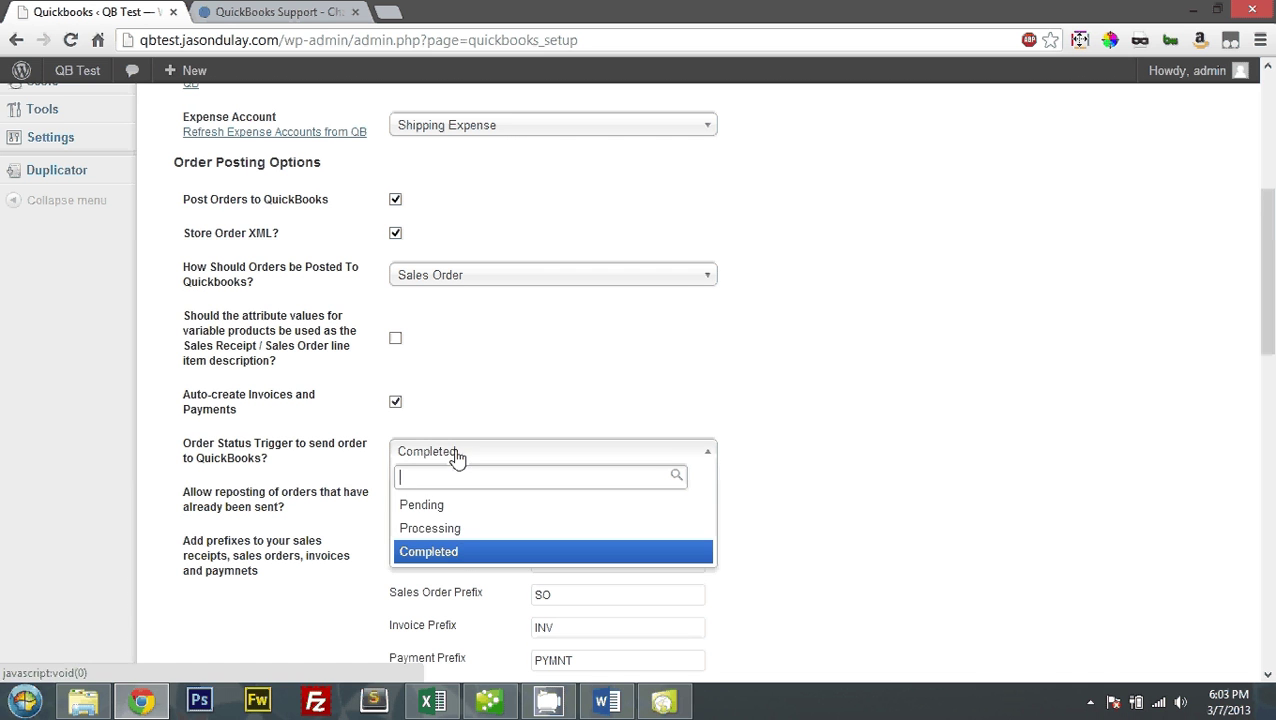
left_click(463, 553)
left_click(720, 495)
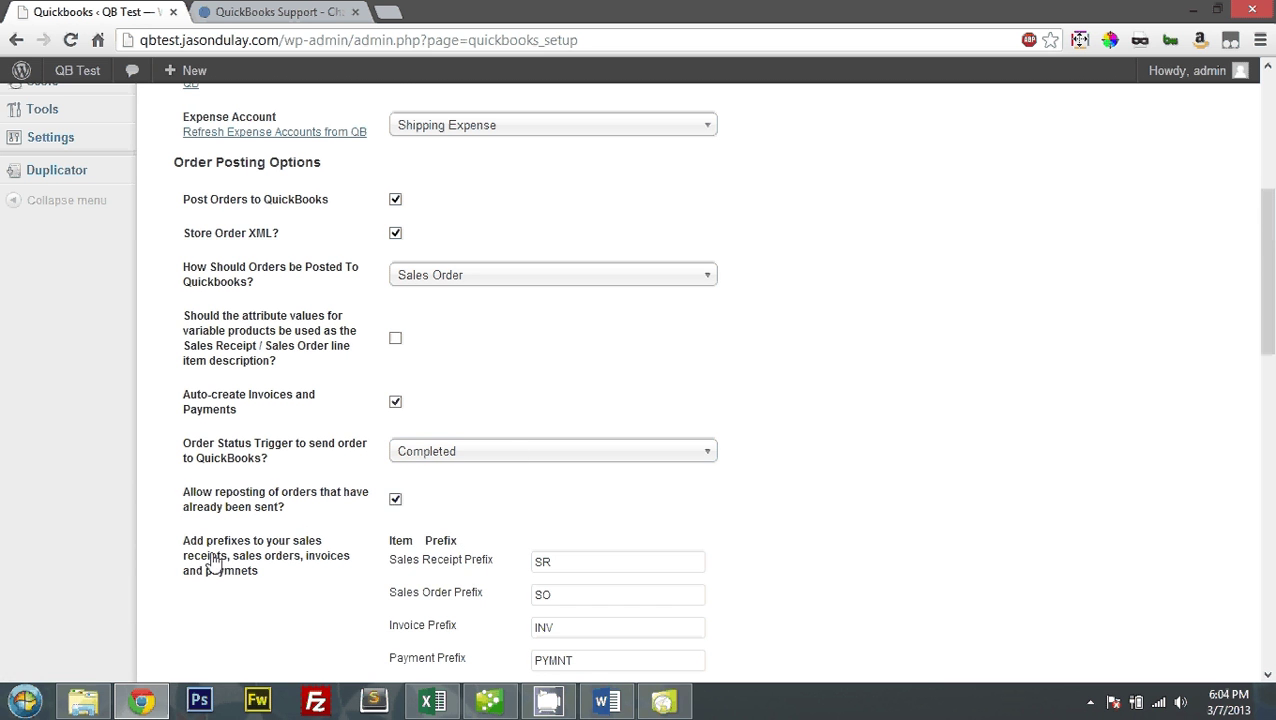
Step: Map Direct Bank Transfer to EFT and Cheque Payment to Check
scroll(212, 560, "down", 2)
scroll(358, 478, "down", 6)
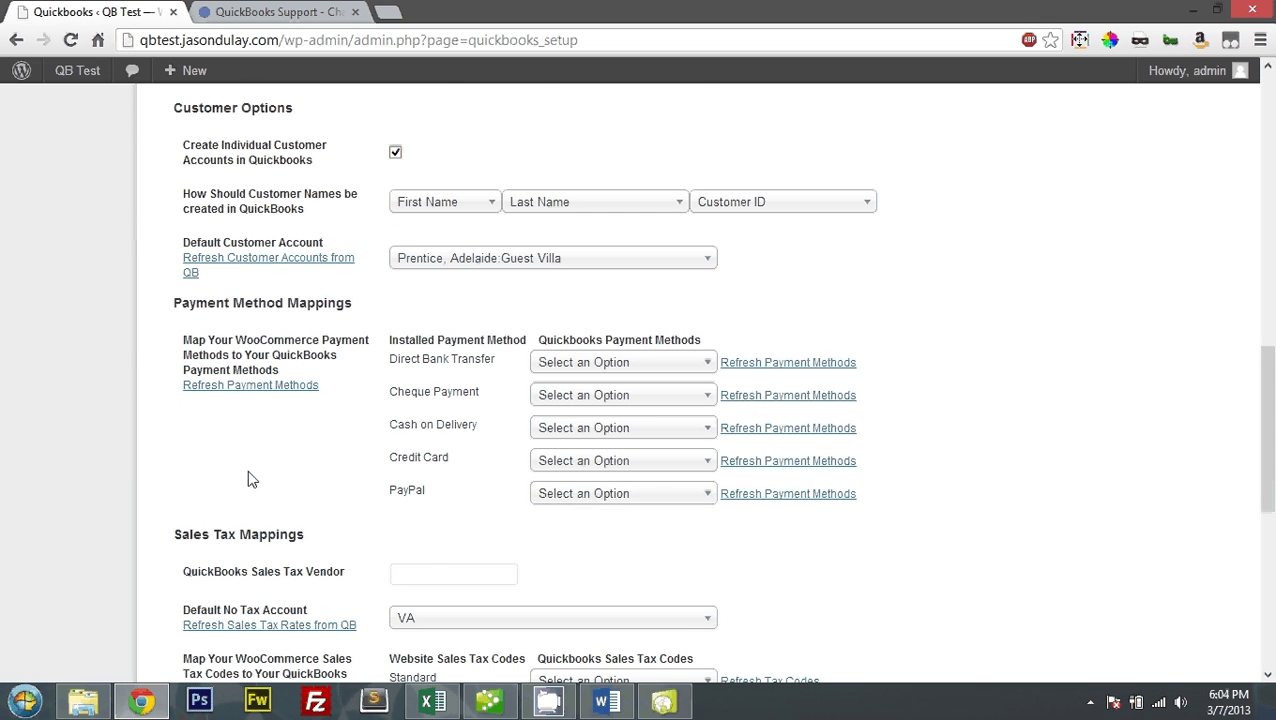
scroll(572, 403, "up", 2)
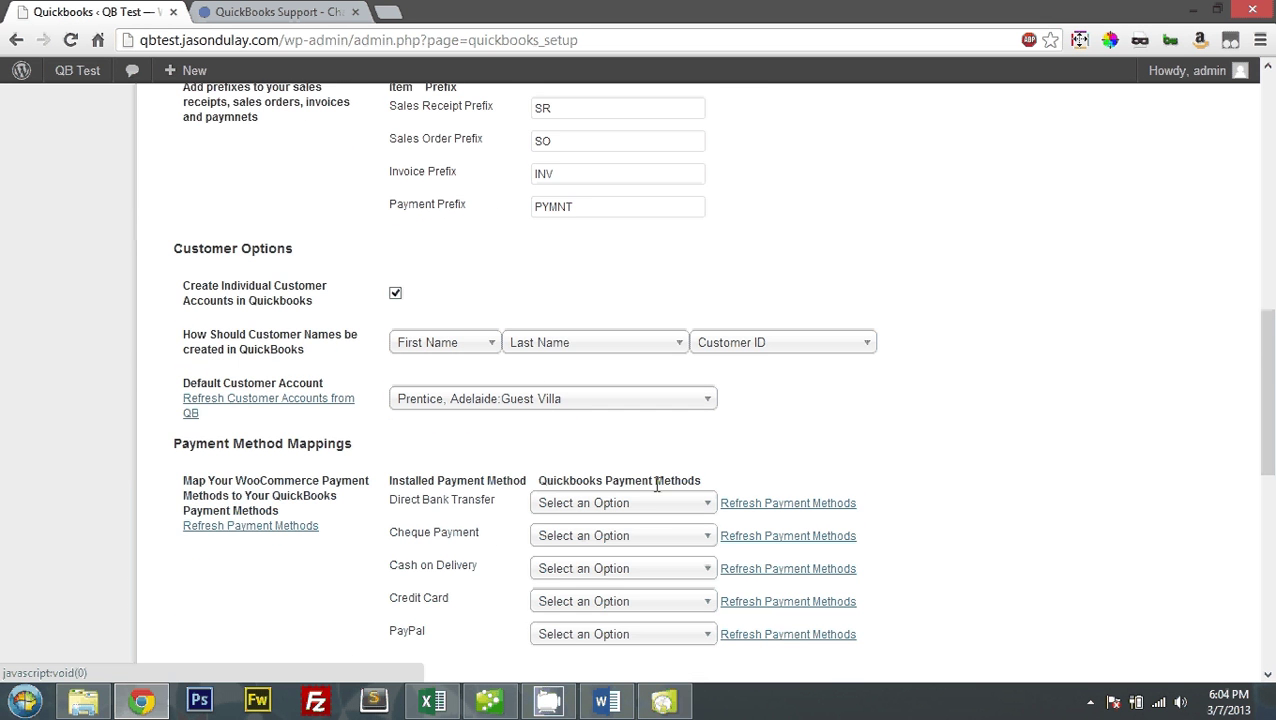
scroll(661, 481, "down", 1)
left_click(621, 426)
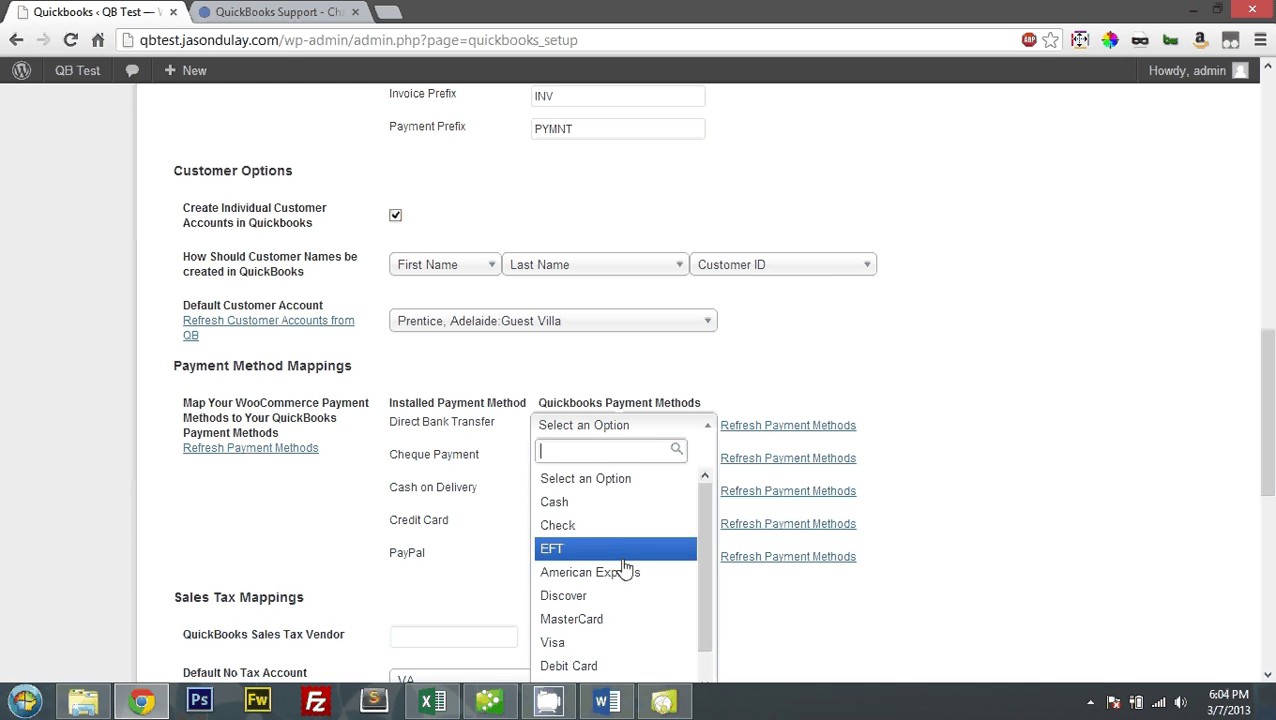
left_click(603, 549)
left_click(593, 462)
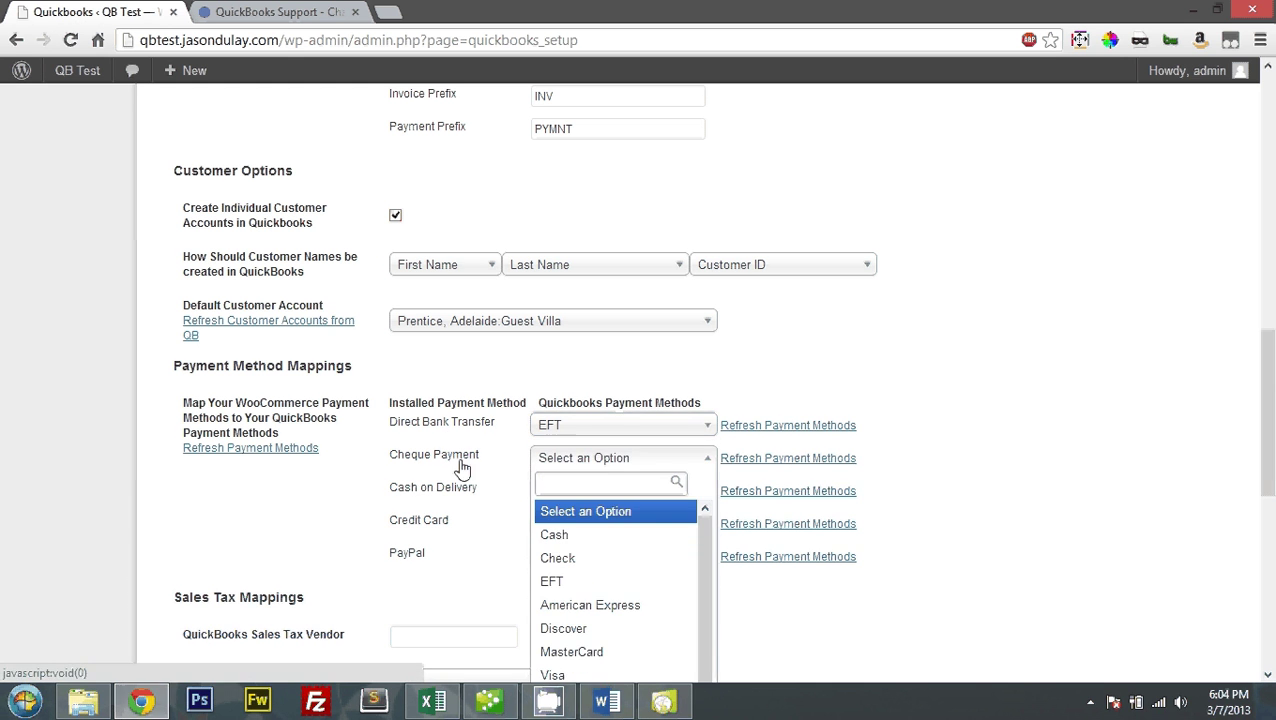
left_click(598, 558)
Step: Map Cash on Delivery to Cash, Credit Card to Visa, and PayPal to E-Check
left_click(594, 492)
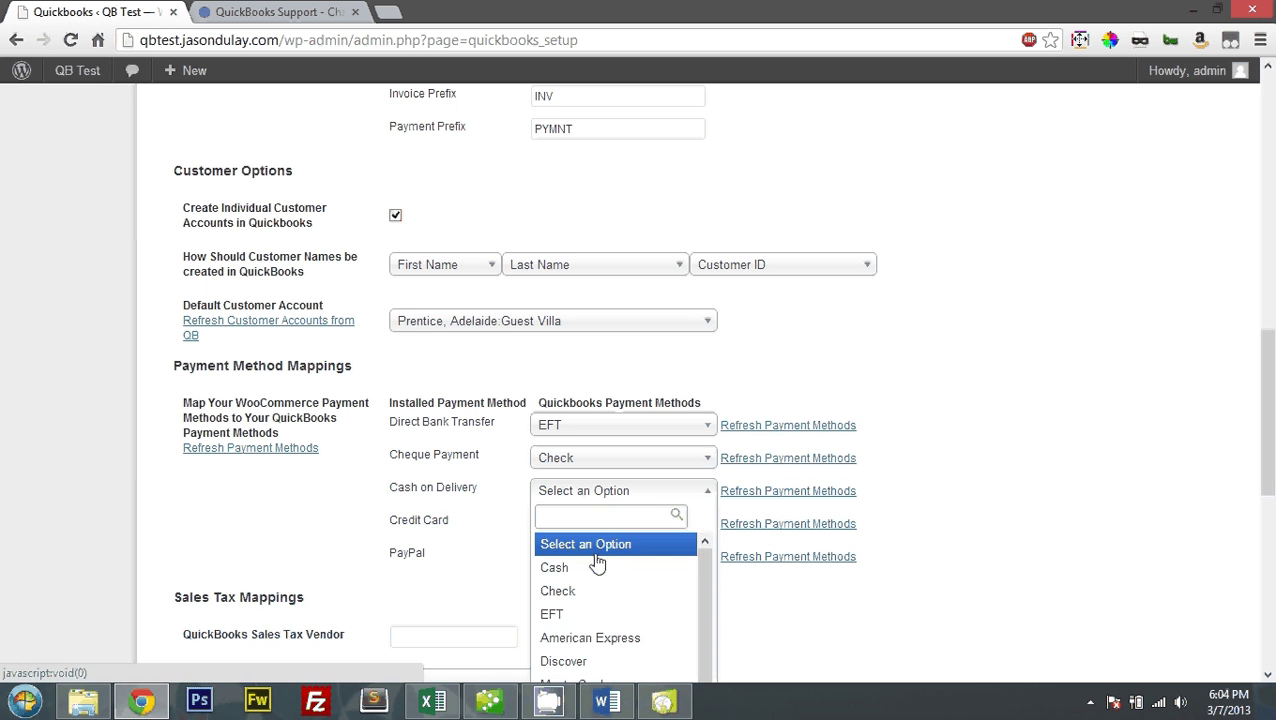
left_click(603, 568)
left_click(599, 530)
scroll(669, 603, "down", 3)
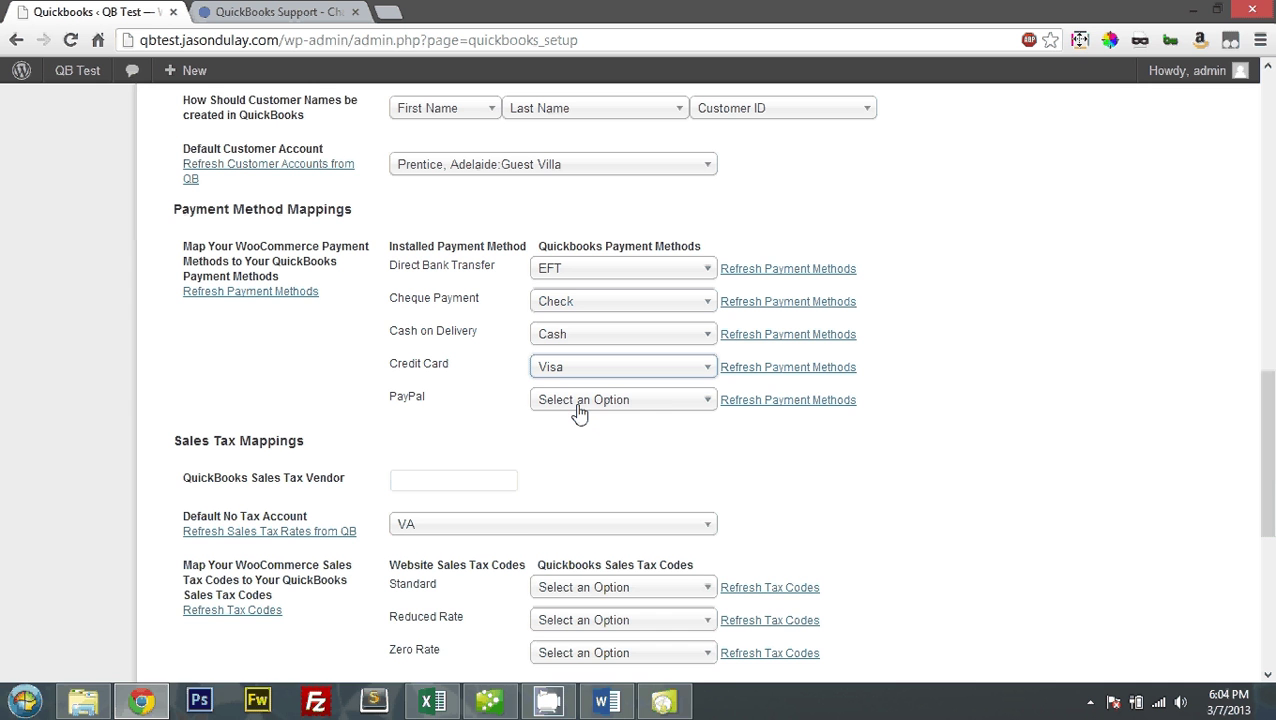
left_click(578, 403)
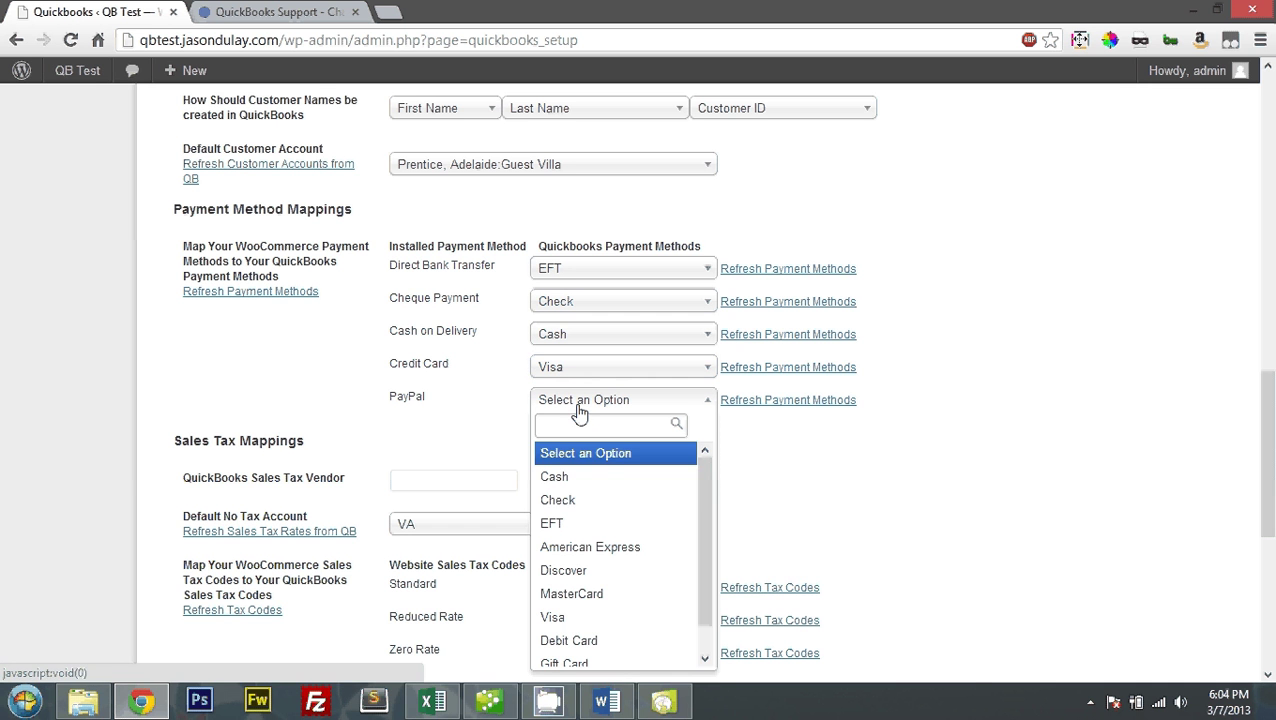
scroll(645, 570, "down", 3)
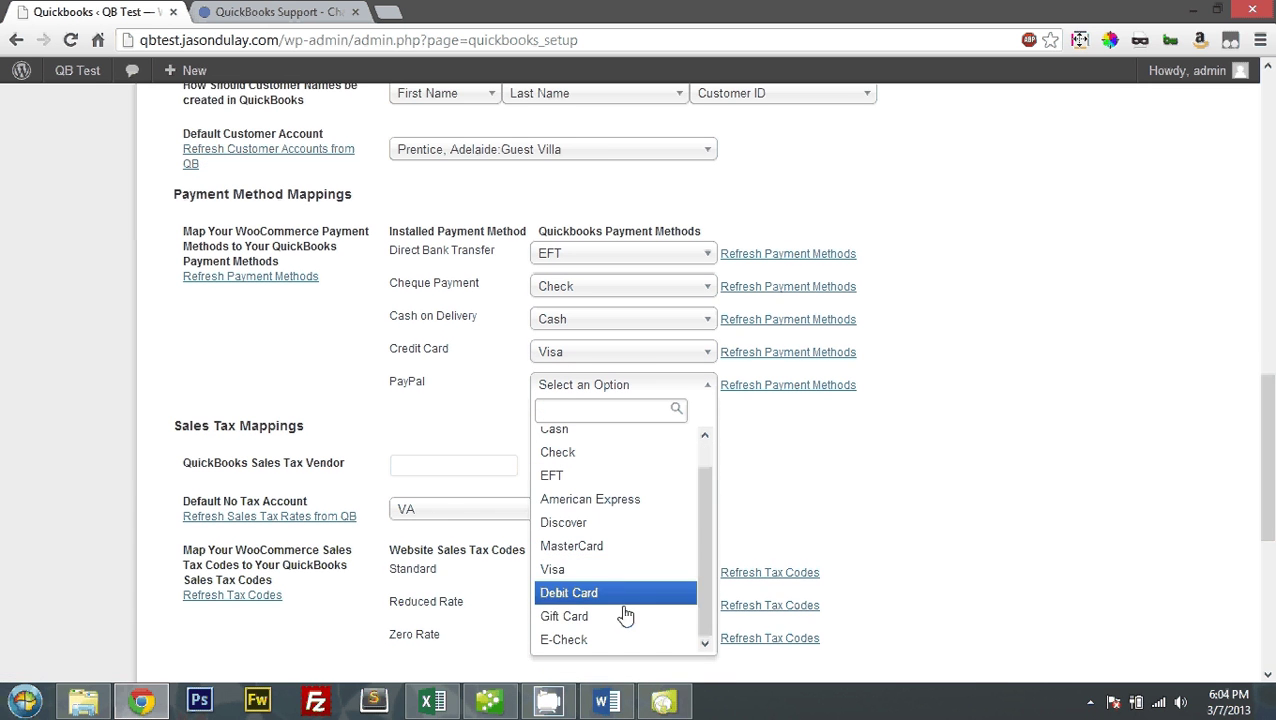
left_click(629, 640)
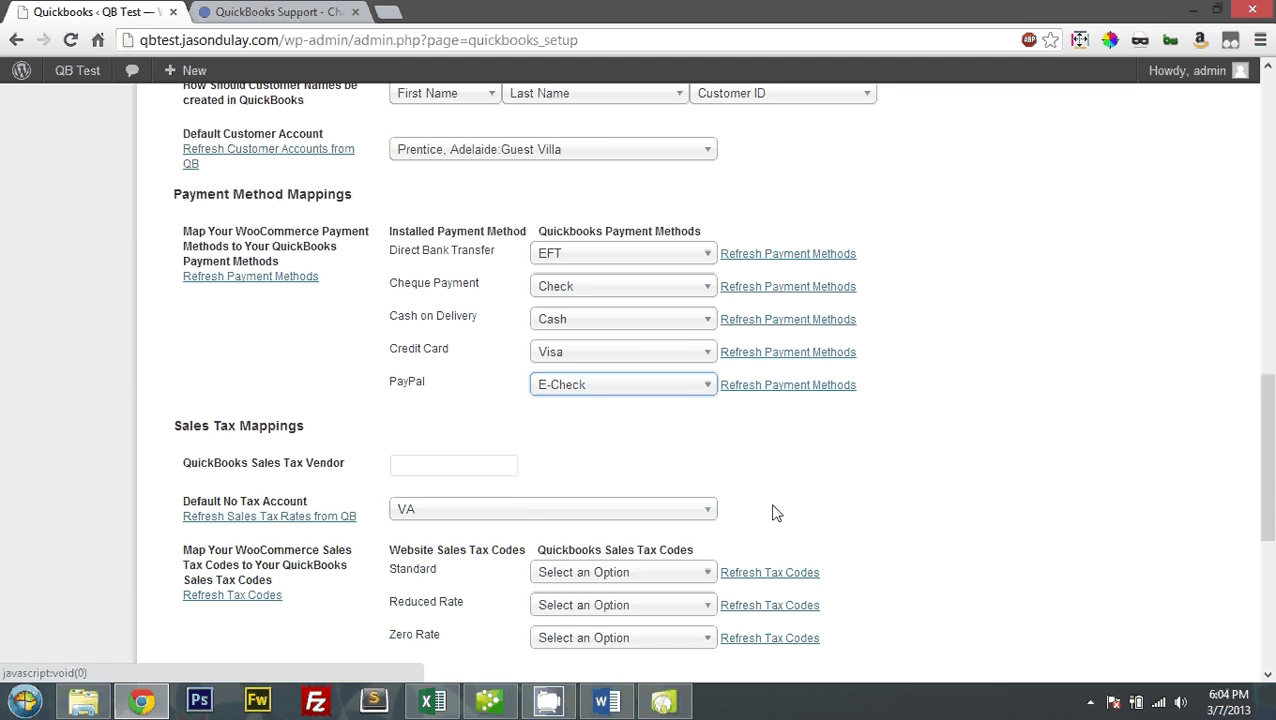
scroll(780, 470, "down", 1)
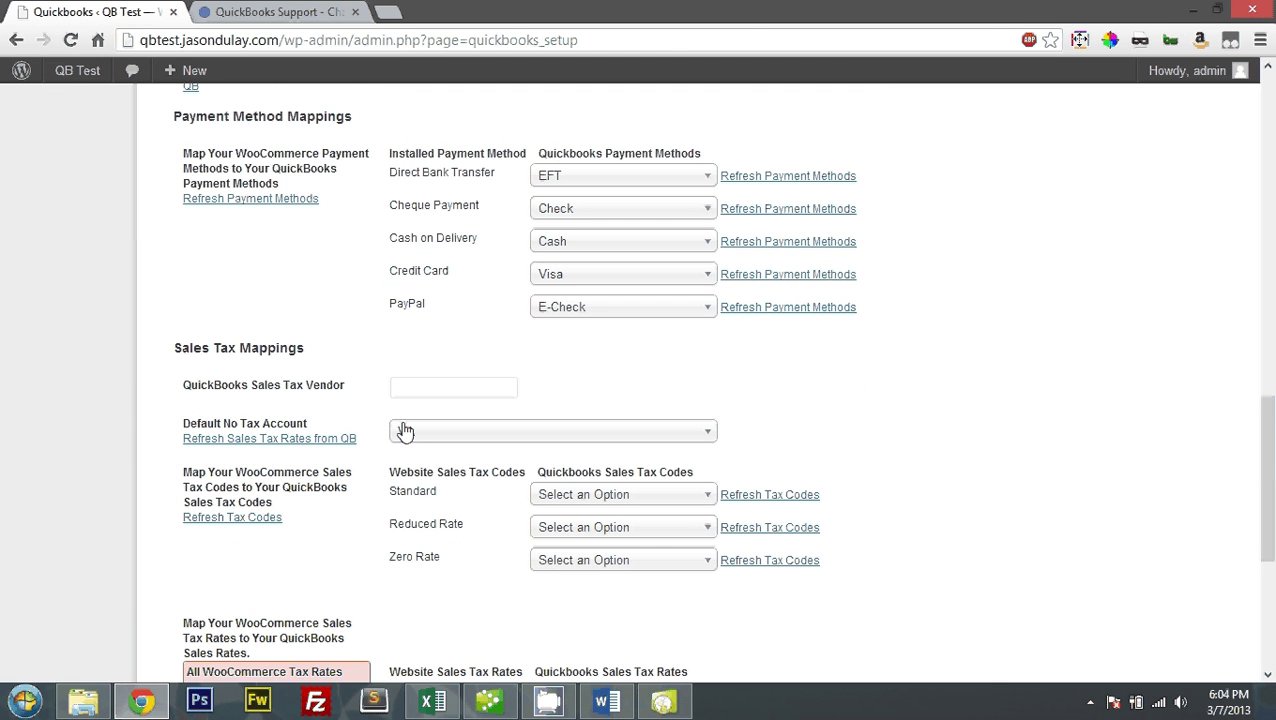
scroll(298, 417, "down", 1)
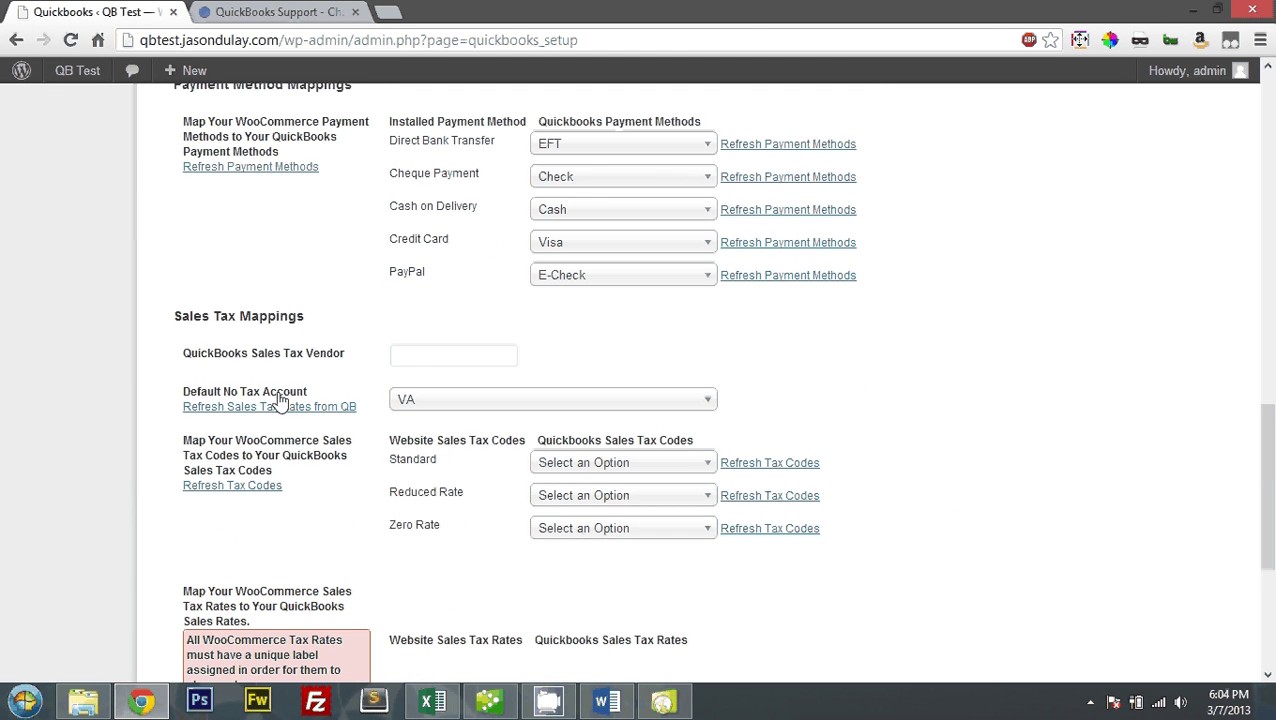
Step: Set sales tax codes: Standard to Tax, Reduced Rate to Tax, Zero Rate to Non
left_click(604, 464)
left_click(584, 539)
left_click(585, 497)
left_click(593, 577)
left_click(588, 528)
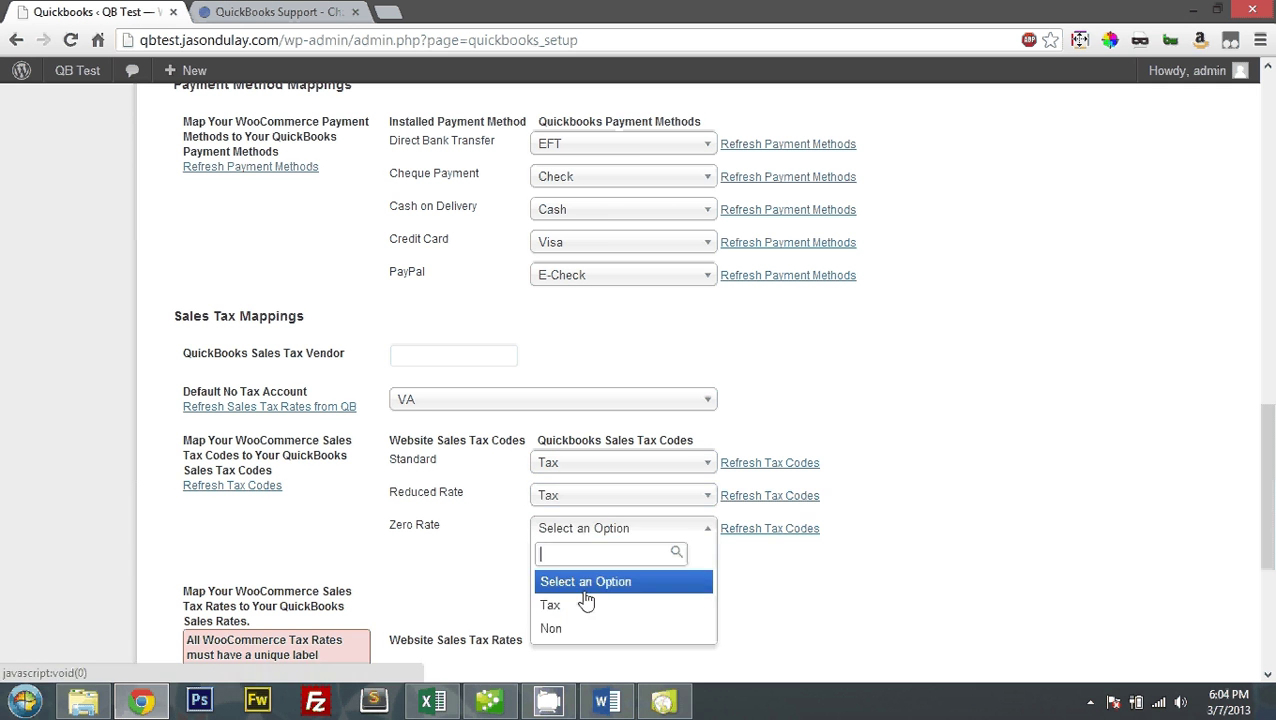
left_click(590, 626)
Step: Keep Shipping Charge as the shipping item and save the connector settings
scroll(911, 624, "down", 1)
scroll(911, 624, "down", 3)
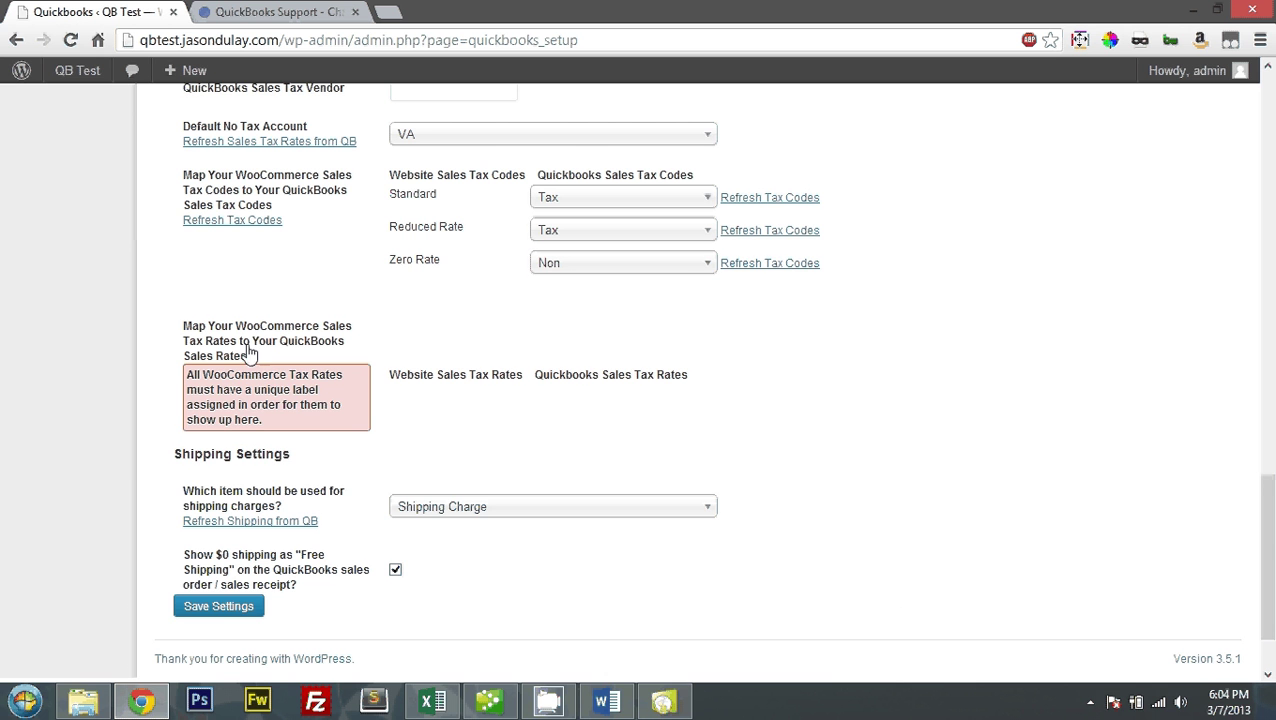
scroll(584, 441, "down", 1)
scroll(584, 441, "down", 1)
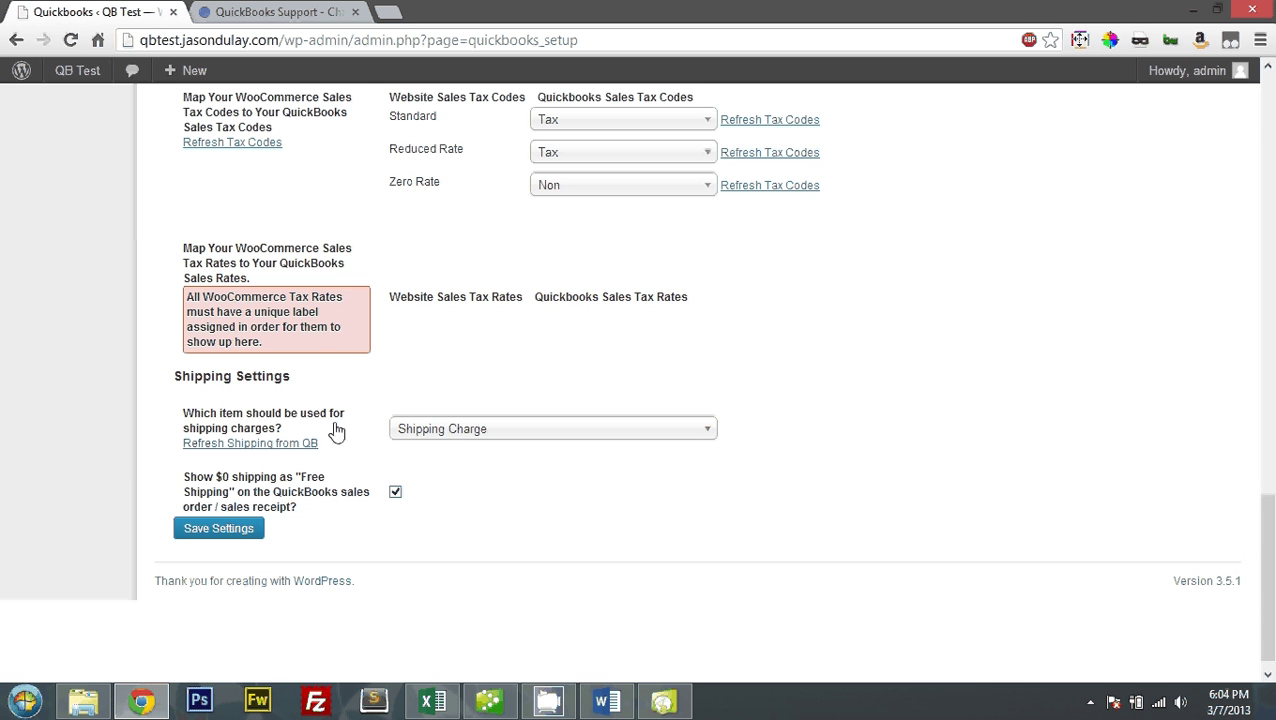
left_click(458, 432)
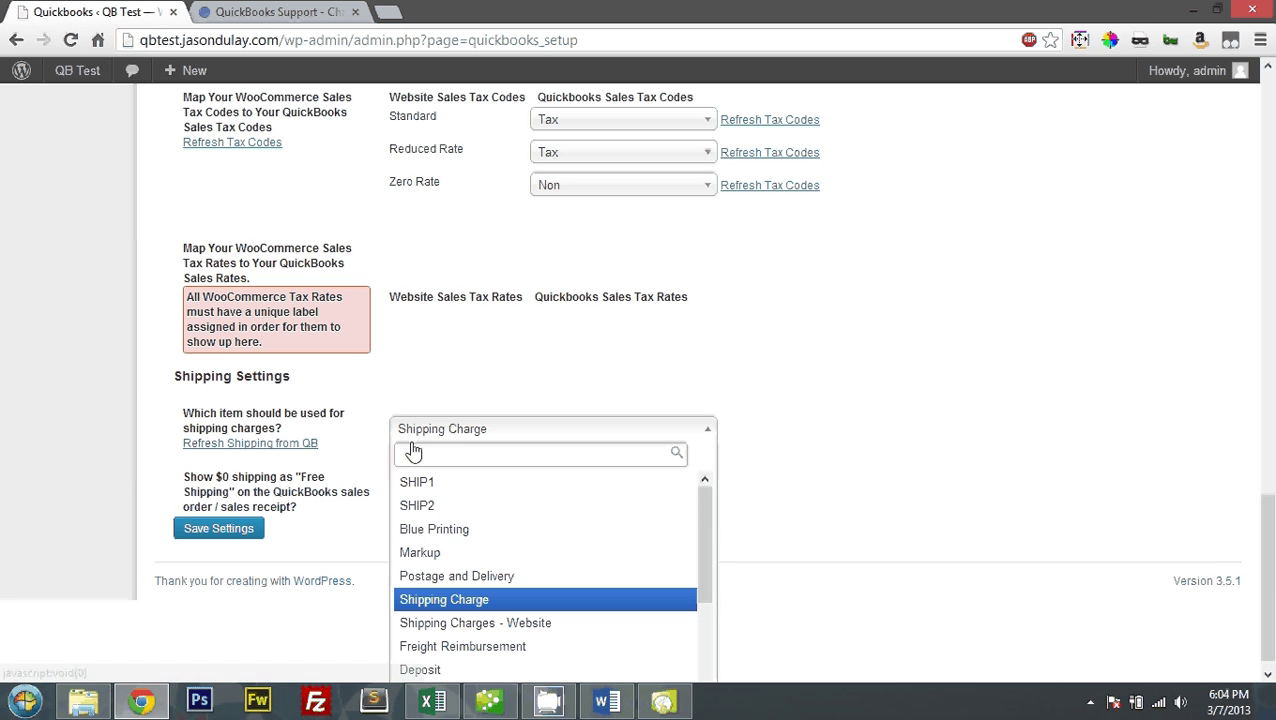
left_click(500, 601)
left_click(224, 535)
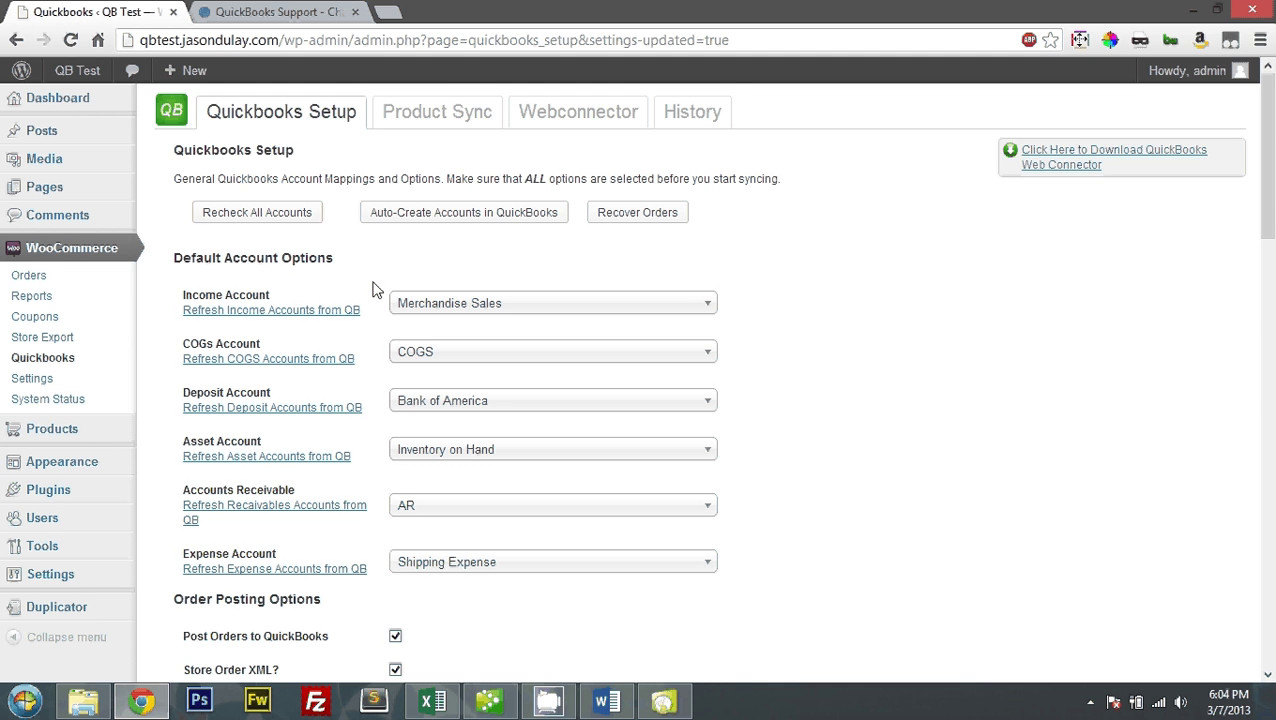
scroll(820, 541, "down", 3)
scroll(815, 535, "down", 3)
scroll(812, 530, "up", 6)
scroll(815, 520, "down", 4)
scroll(820, 480, "down", 9)
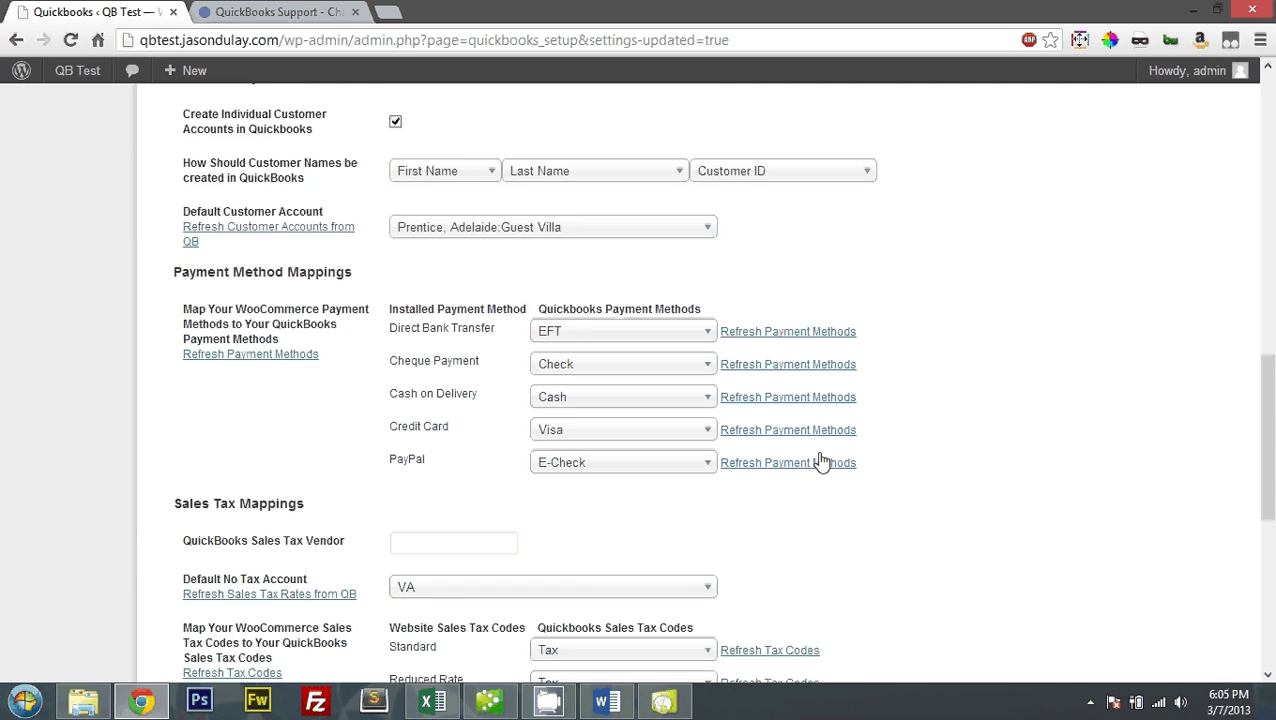
scroll(820, 457, "up", 12)
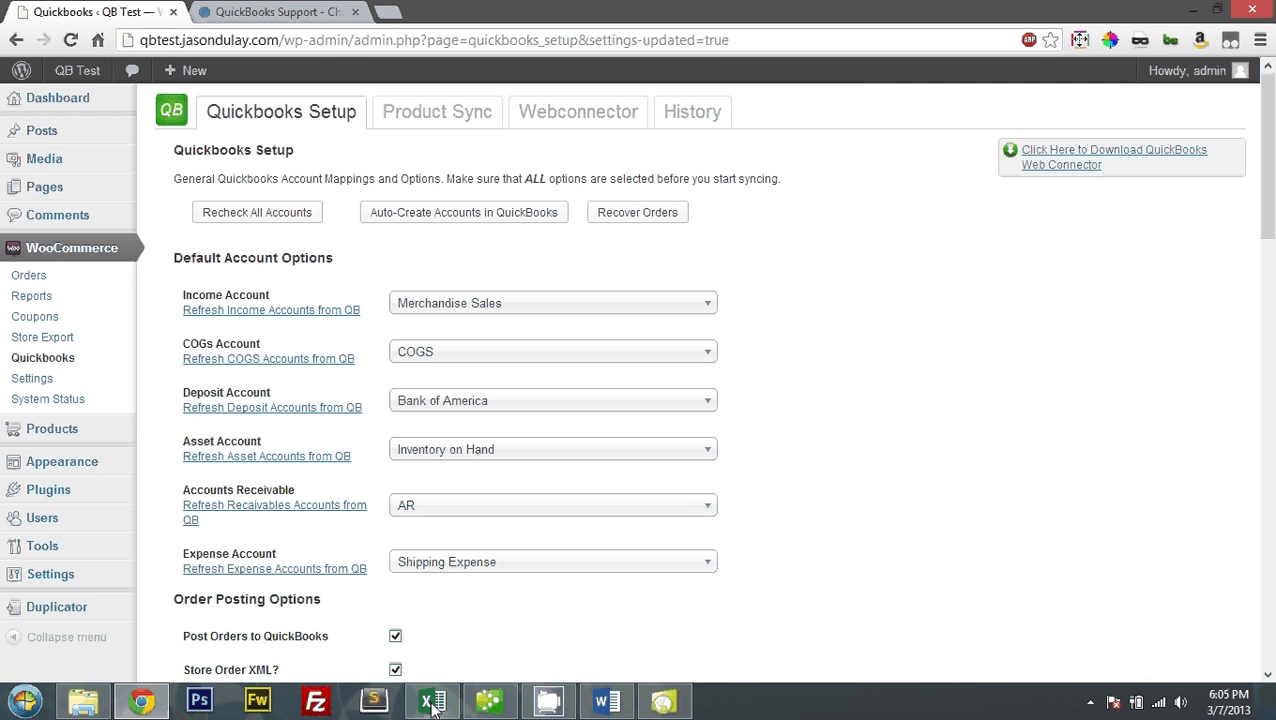
Step: Read the Word note on matching website SKUs to QuickBooks Item Name / Number
left_click(607, 701)
scroll(428, 381, "down", 3)
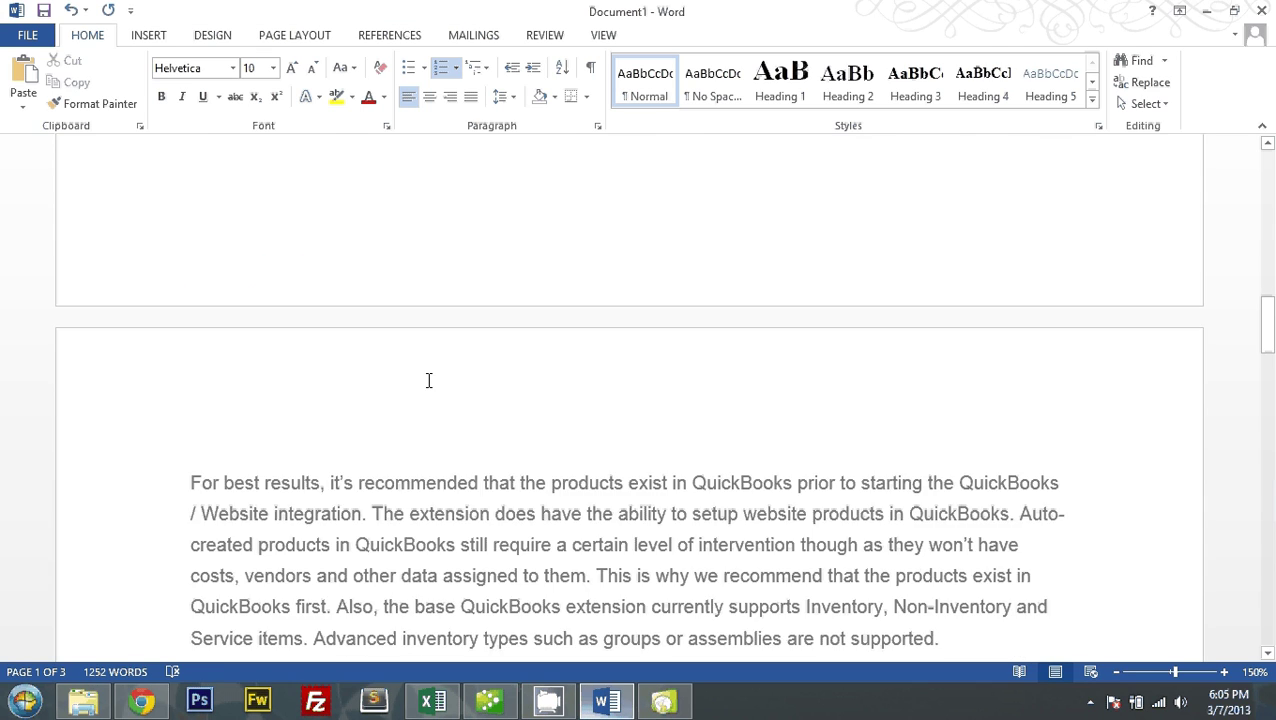
scroll(432, 389, "down", 1)
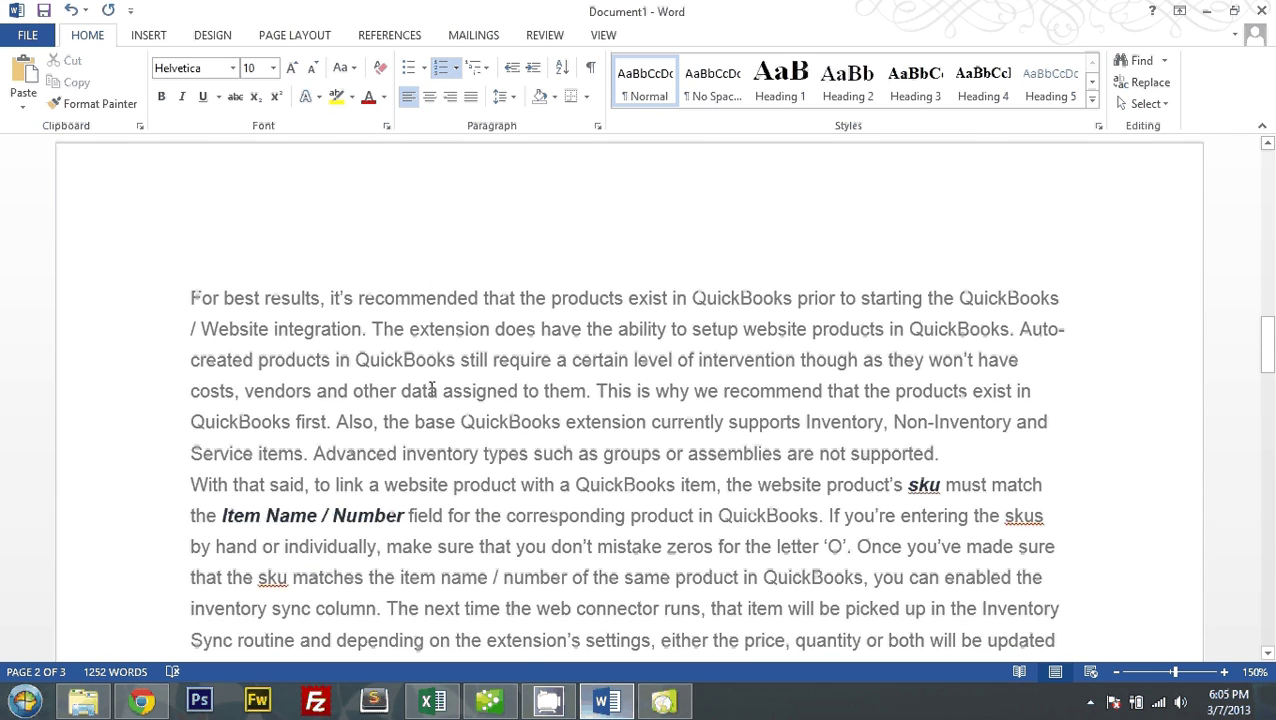
scroll(432, 389, "down", 1)
scroll(432, 389, "down", 1)
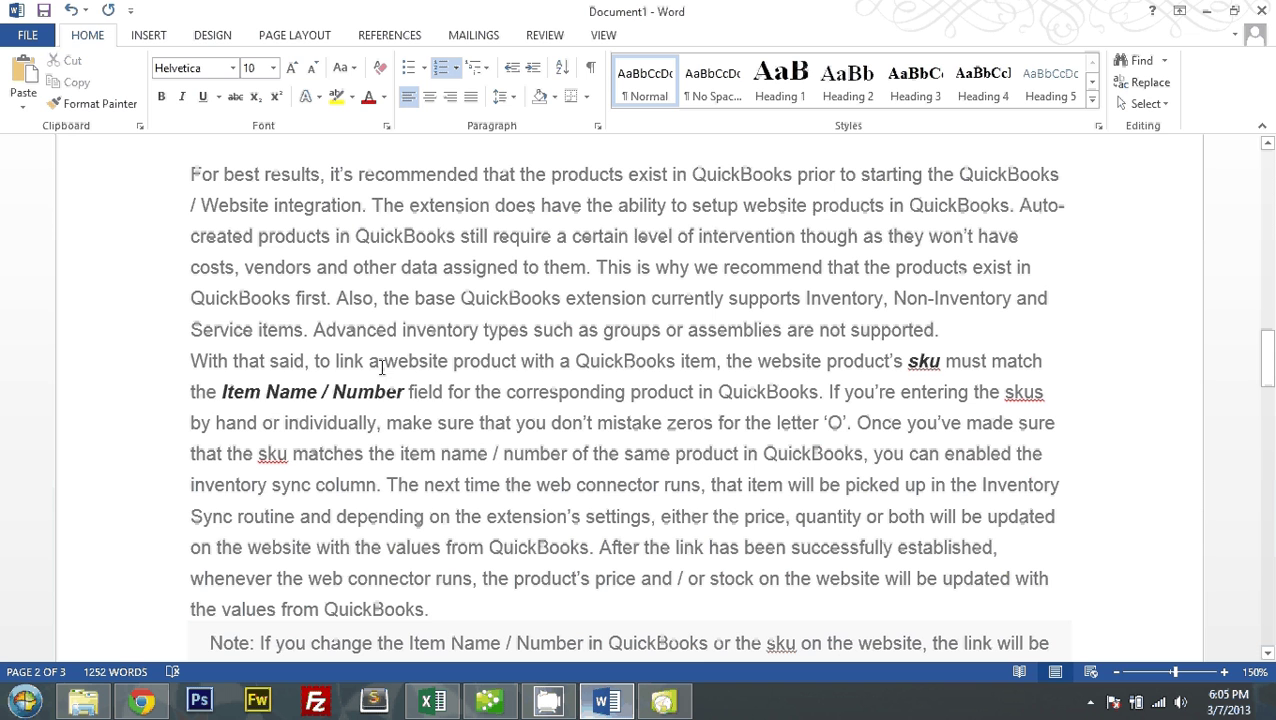
left_click(489, 700)
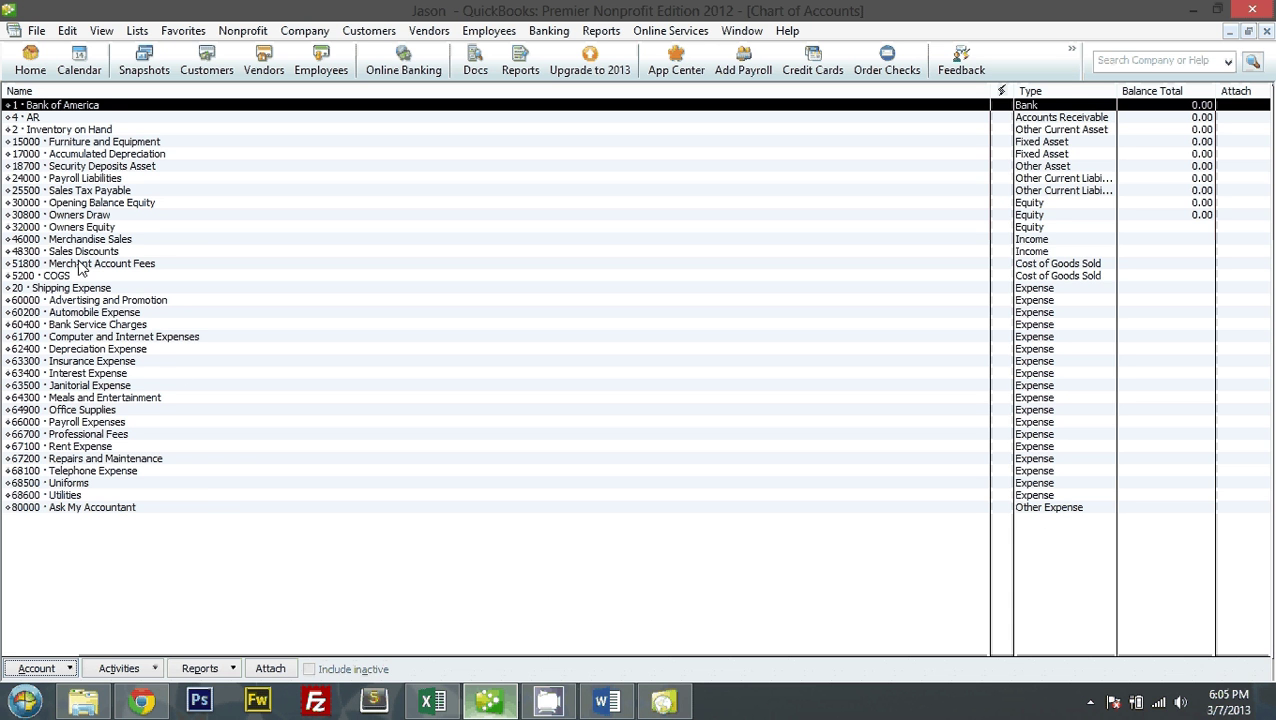
Step: View the QuickBooks Item List with its five items, then switch back to WordPress
left_click(100, 33)
mouse_move(137, 31)
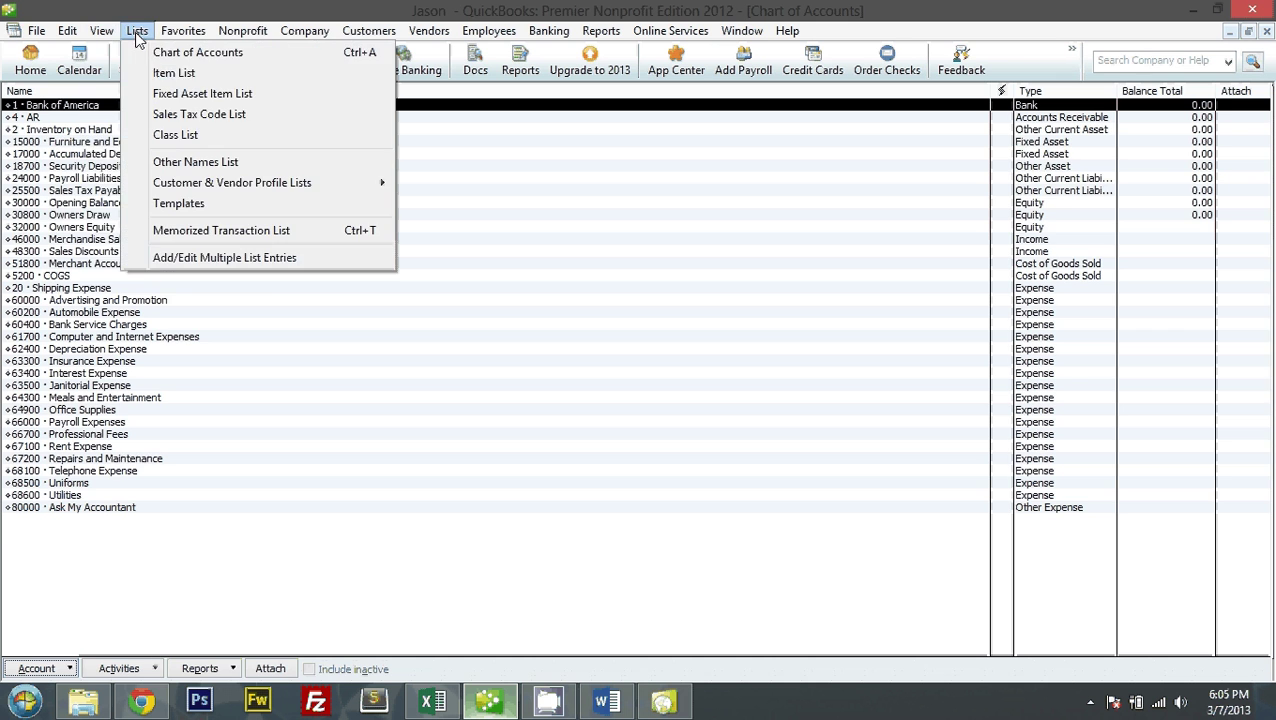
left_click(165, 74)
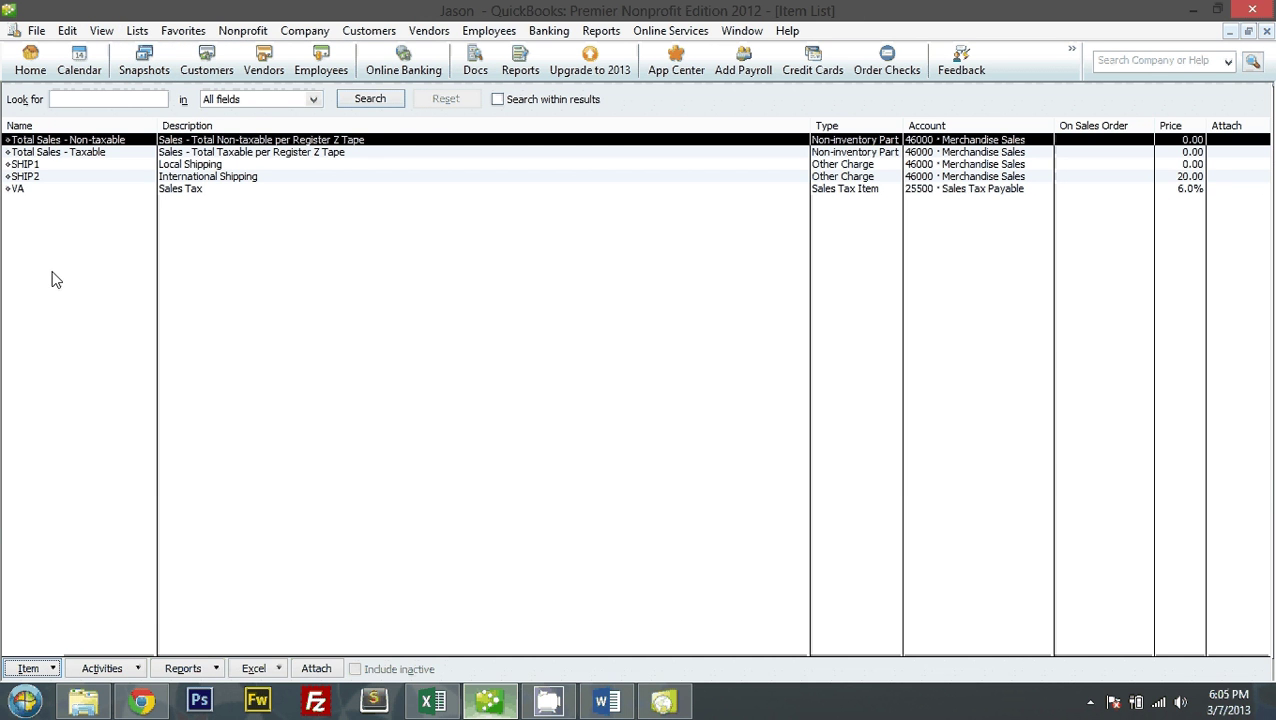
left_click(141, 701)
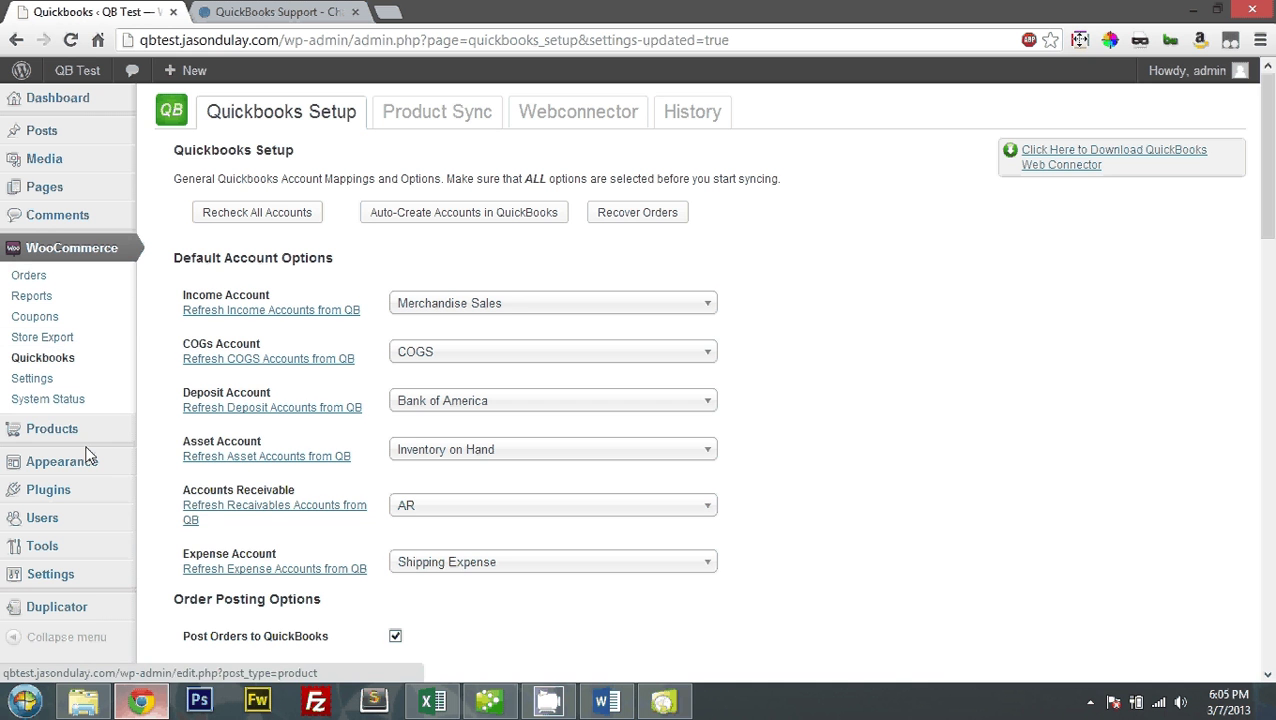
Step: Review the 28 products and their SKUs in WordPress's Products list
mouse_move(85, 438)
left_click(190, 433)
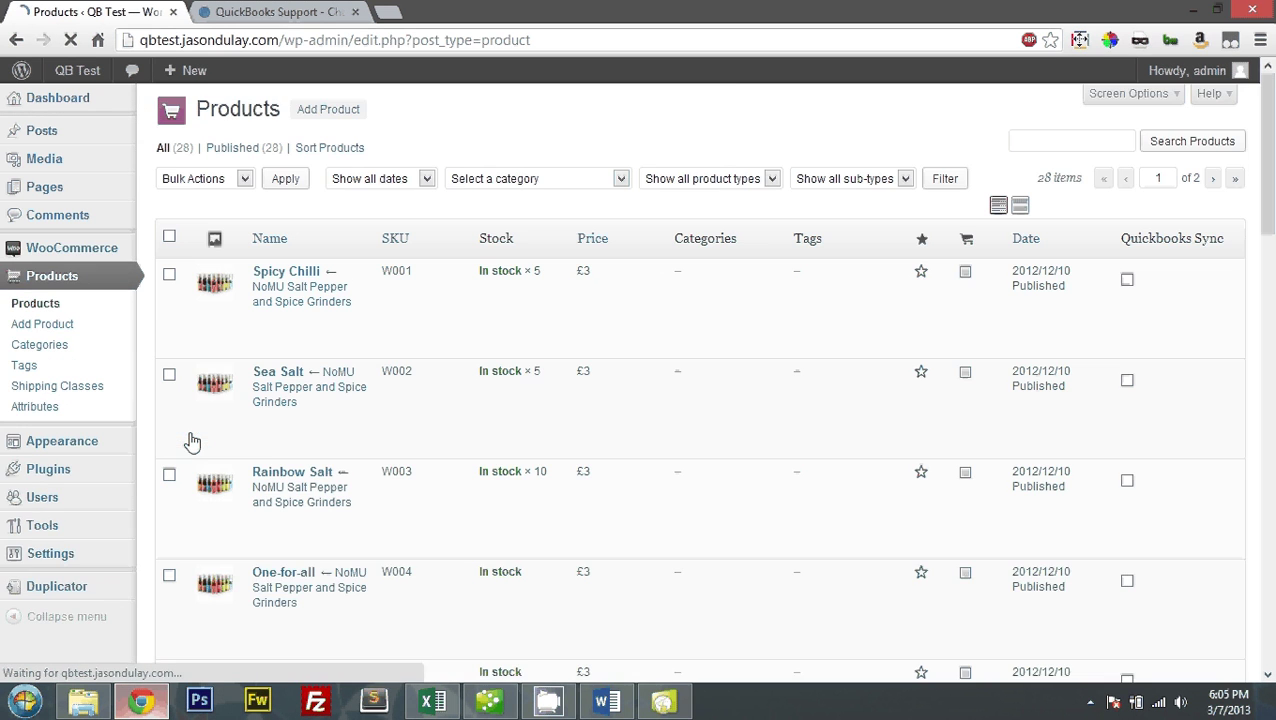
scroll(618, 371, "down", 1)
scroll(618, 371, "down", 12)
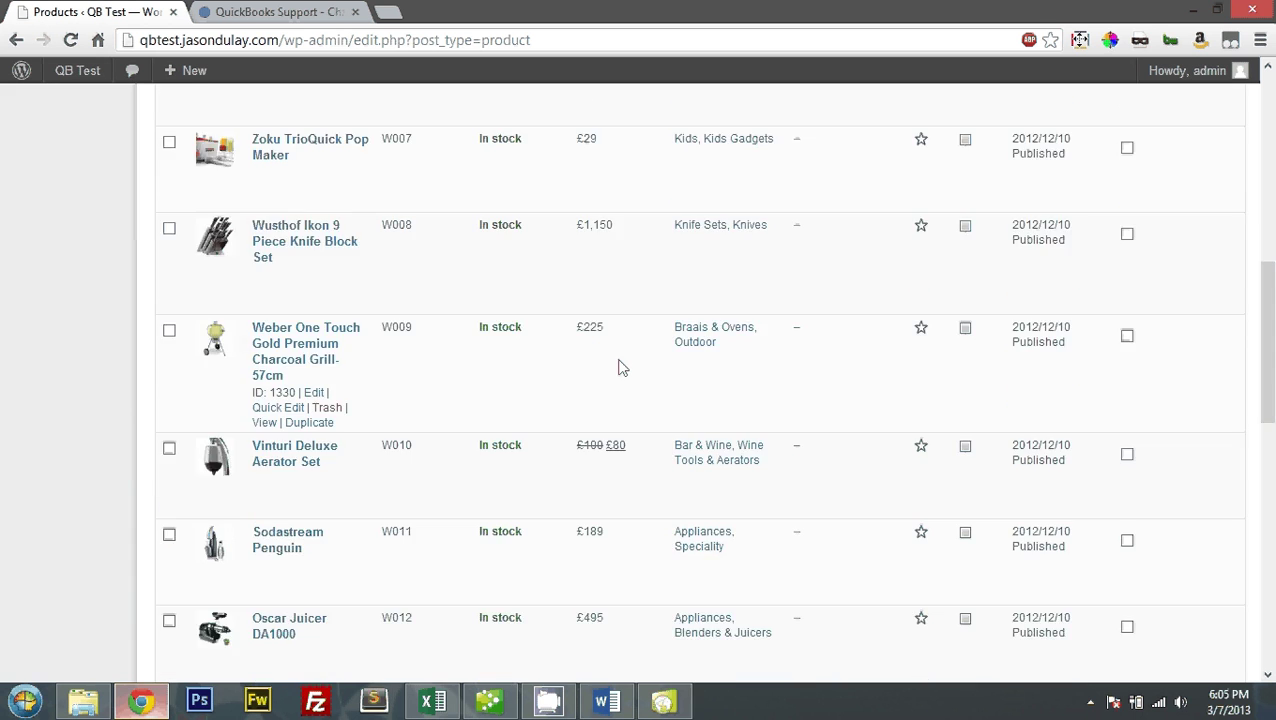
scroll(618, 367, "up", 13)
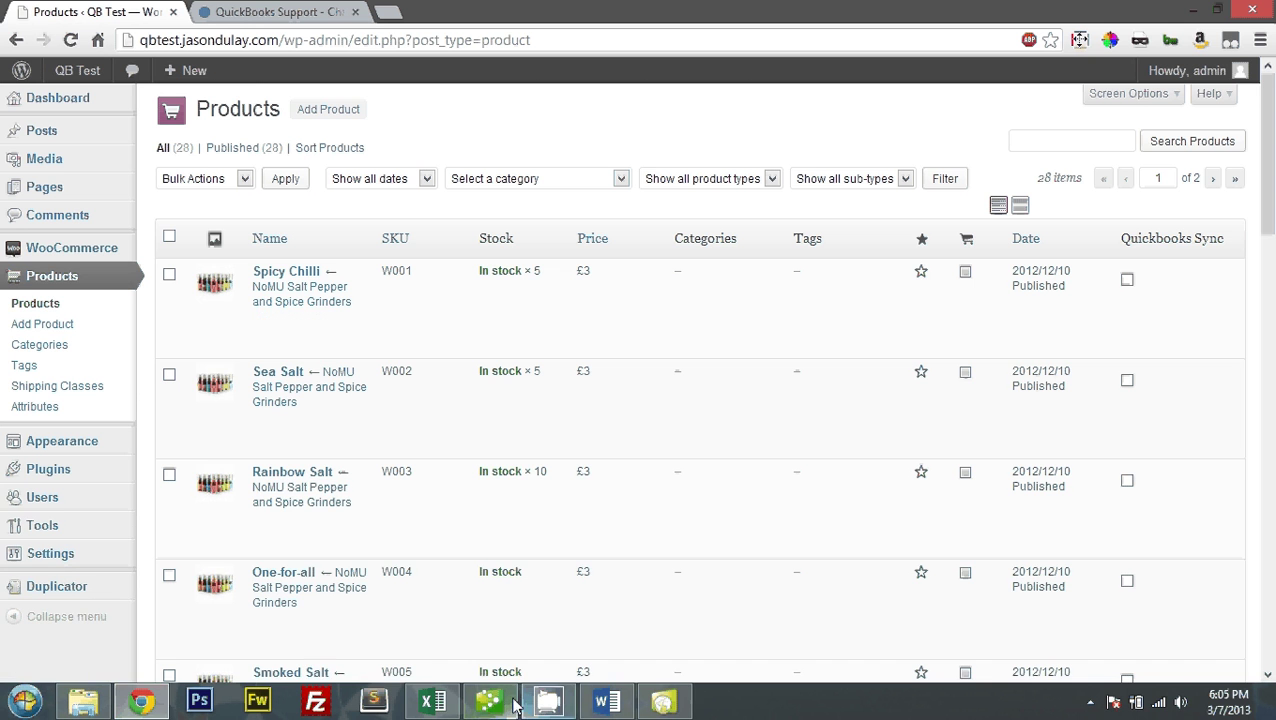
Step: Compare them with the SKUs and prices in woo-export_products.csv, then return to the QuickBooks Item List
left_click(453, 706)
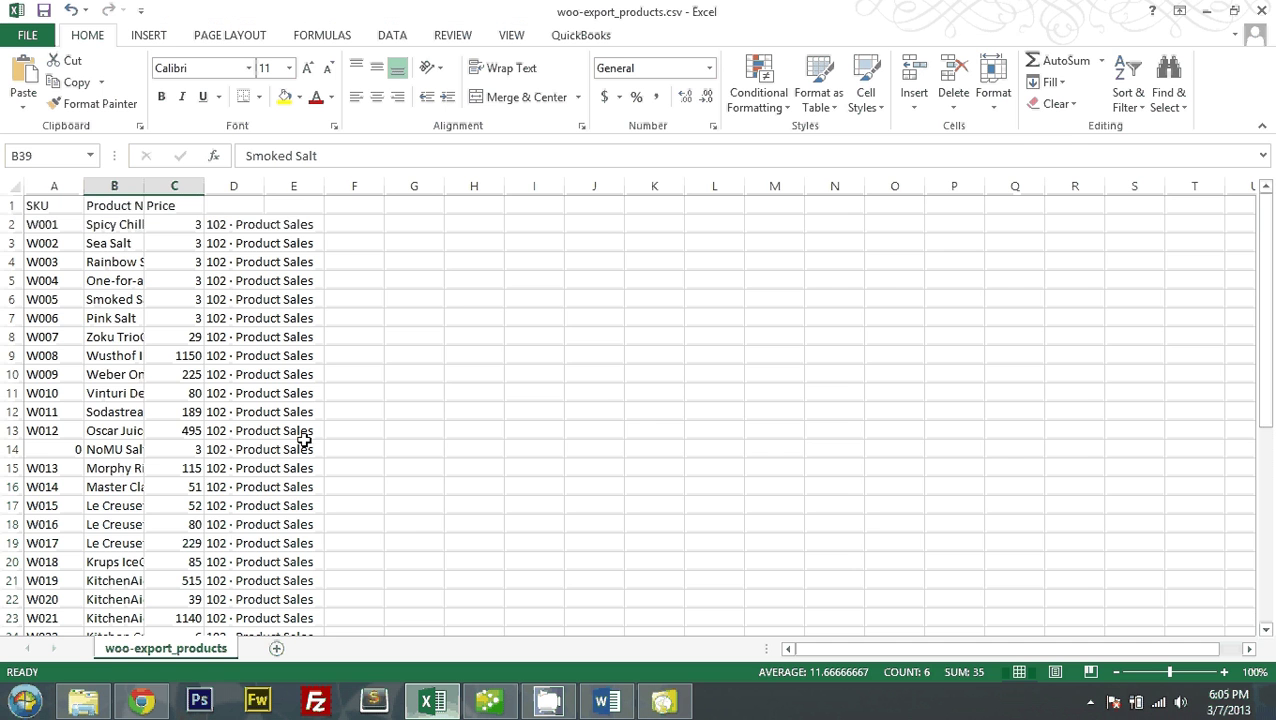
scroll(302, 432, "down", 5)
scroll(302, 432, "up", 5)
left_click(489, 701)
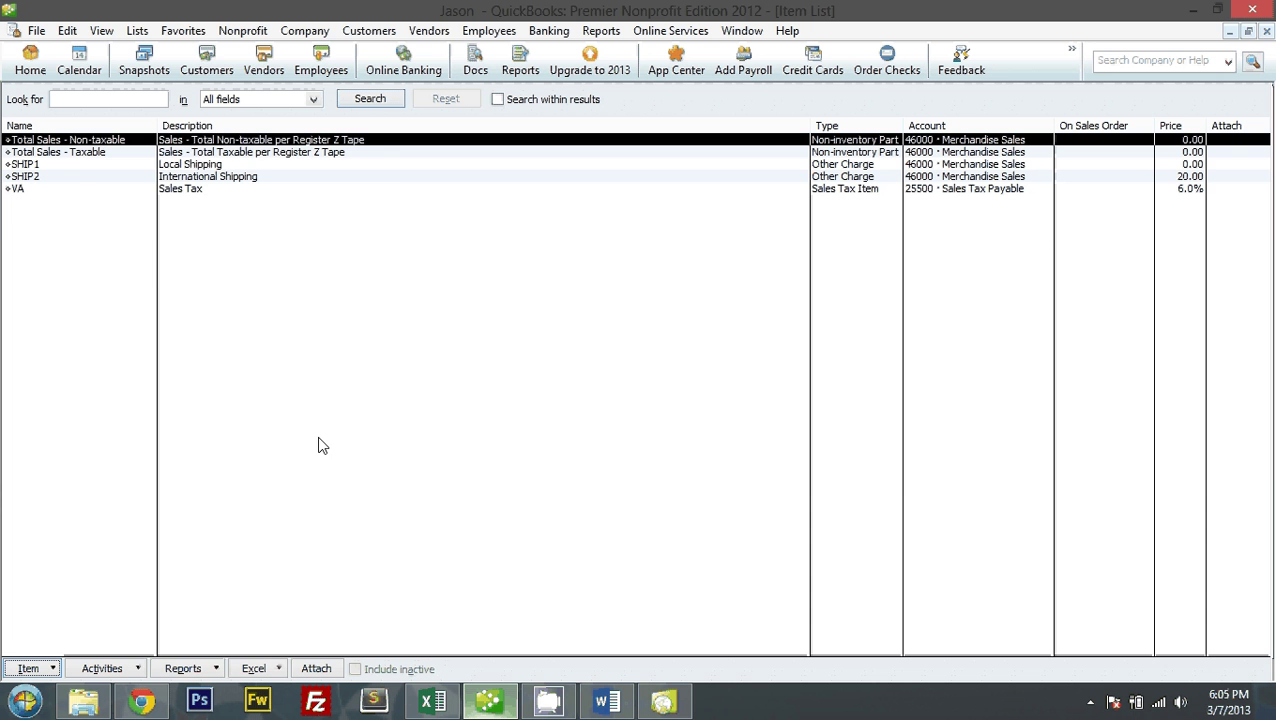
Step: Open Add/Edit Multiple List Entries and check which list types can be edited
left_click(104, 30)
mouse_move(137, 30)
left_click(216, 257)
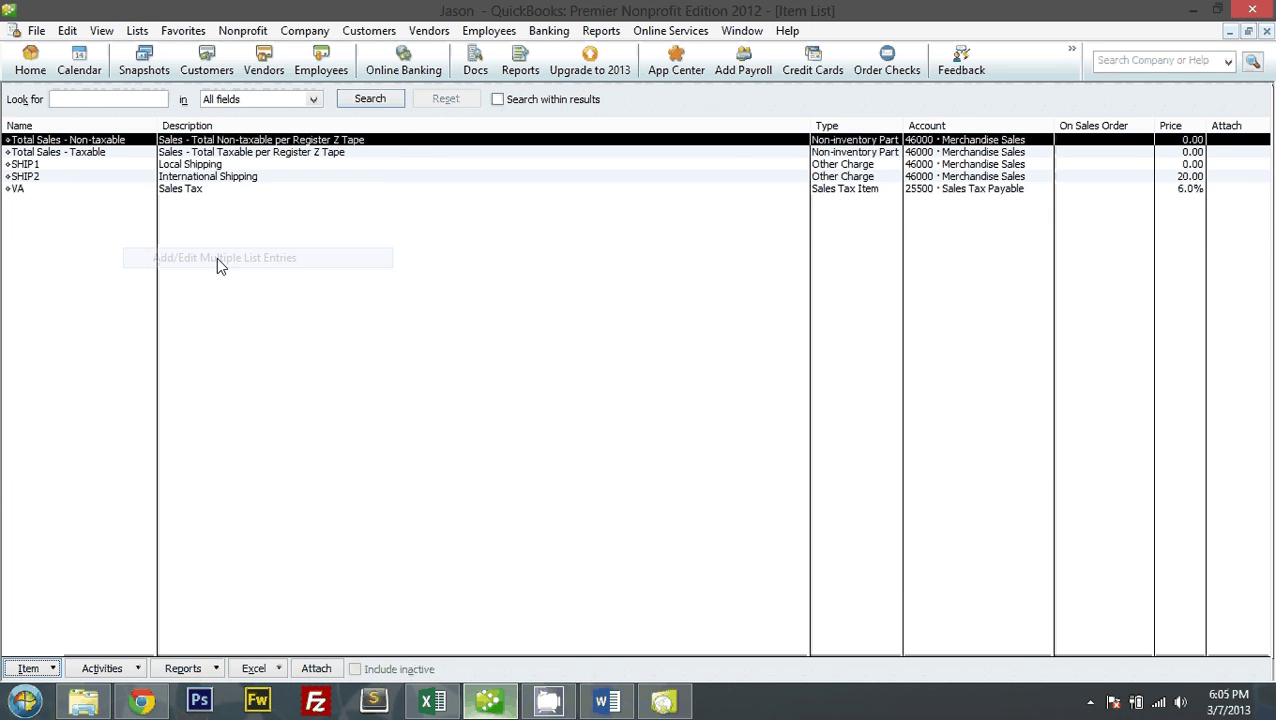
left_click(168, 145)
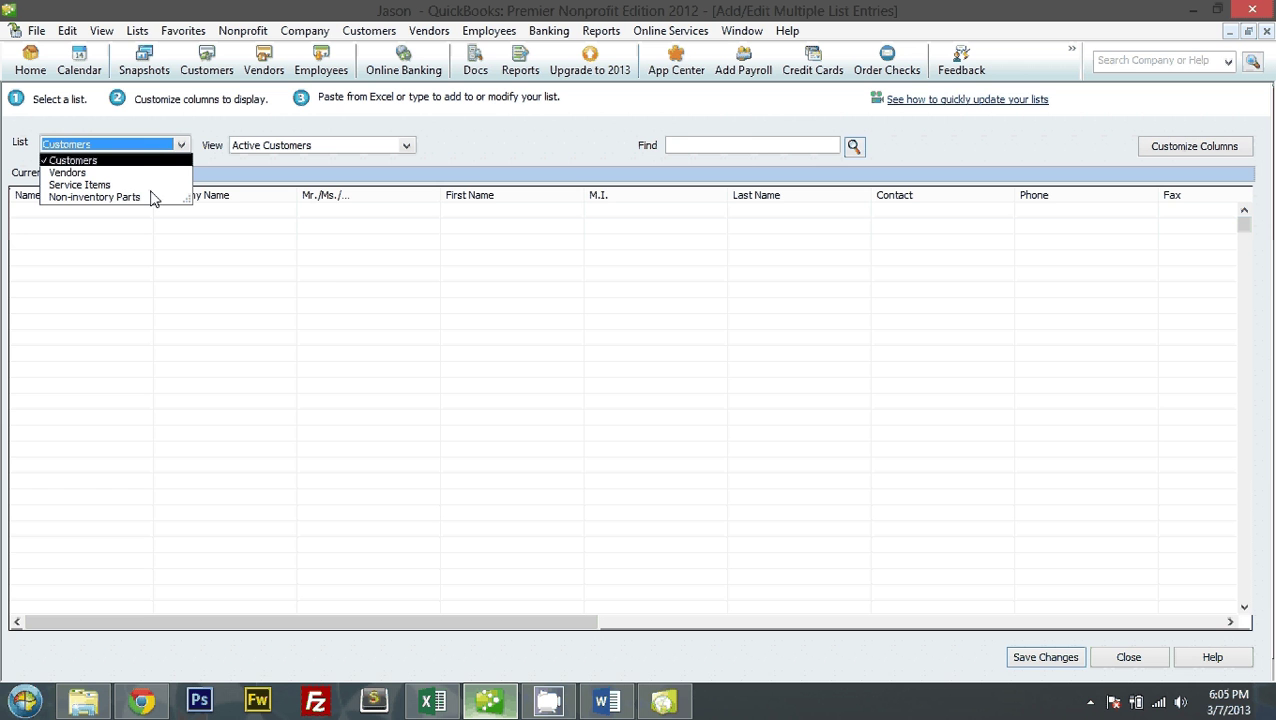
Step: Enable 'Inventory and purchase orders are active' in Items & Inventory company preferences and confirm
left_click(67, 30)
left_click(122, 266)
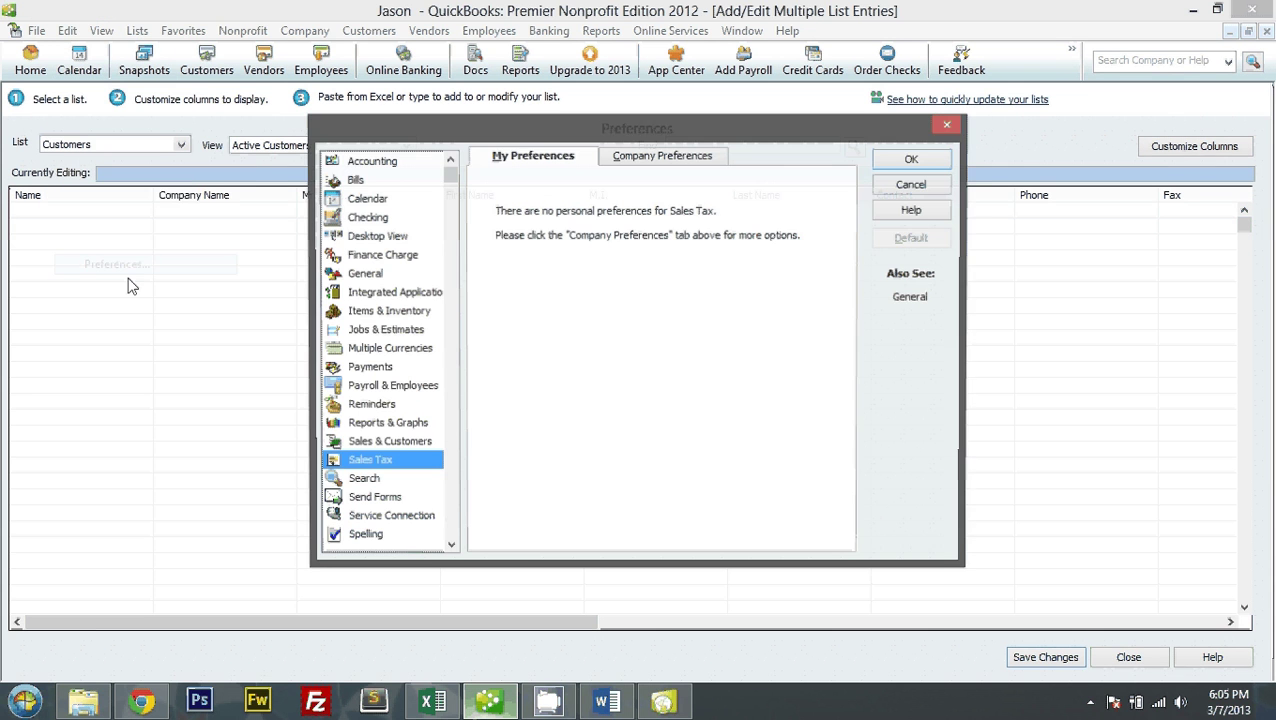
left_click(385, 311)
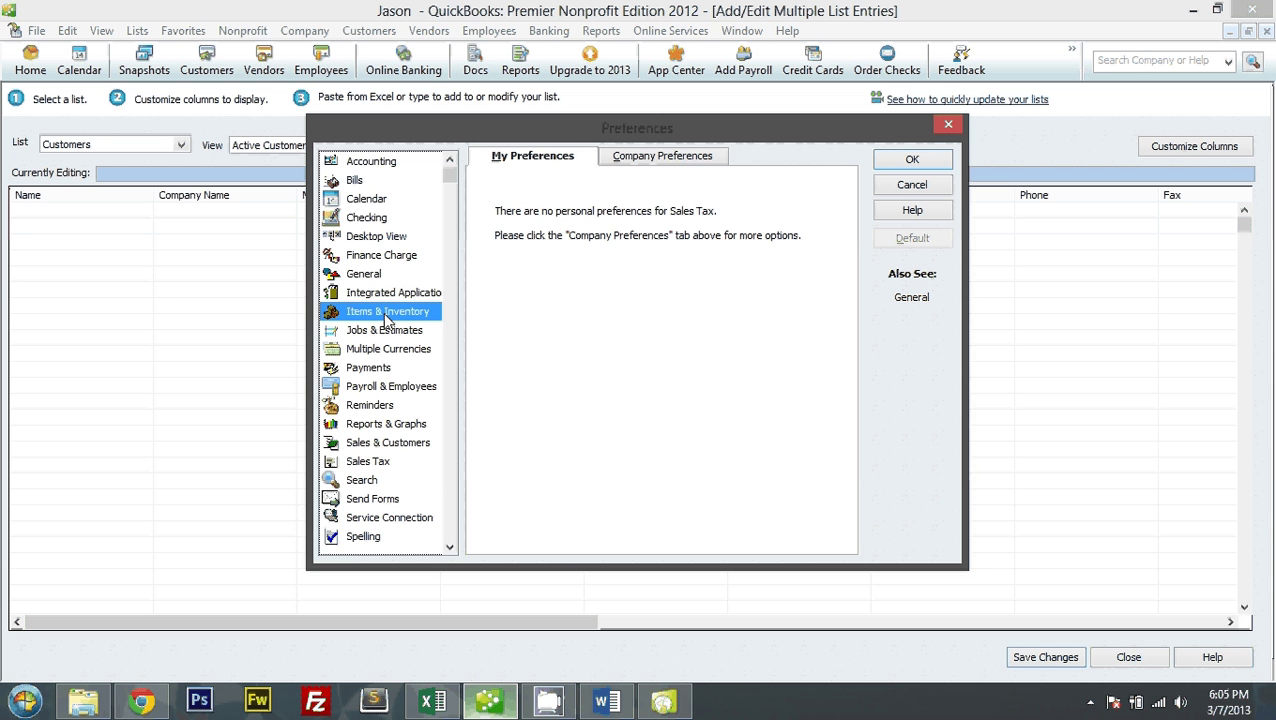
left_click(645, 158)
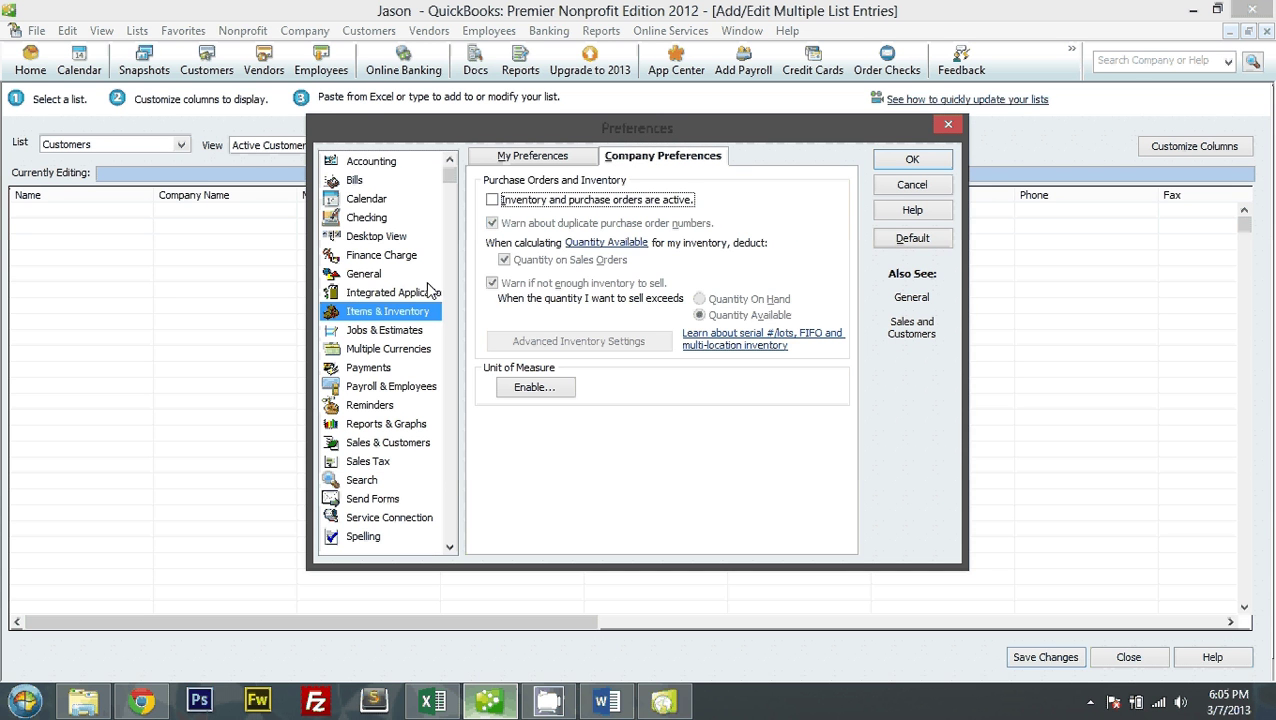
left_click(570, 205)
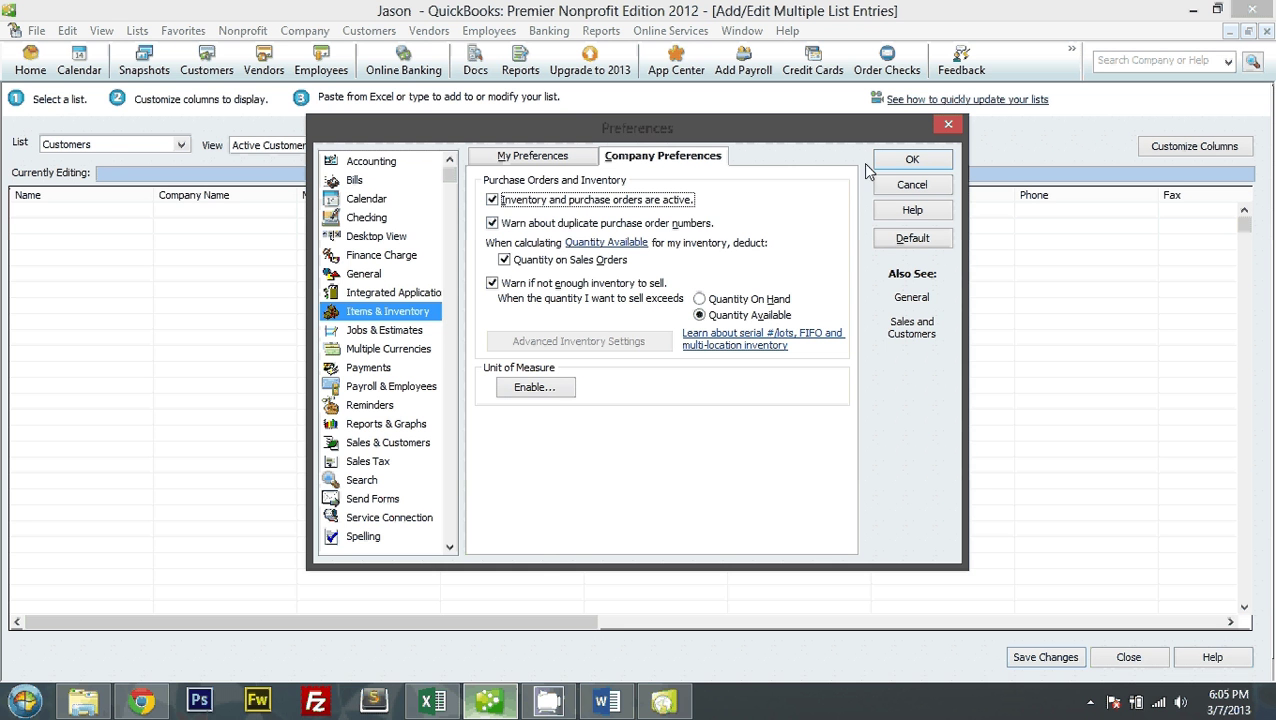
left_click(911, 160)
left_click(637, 232)
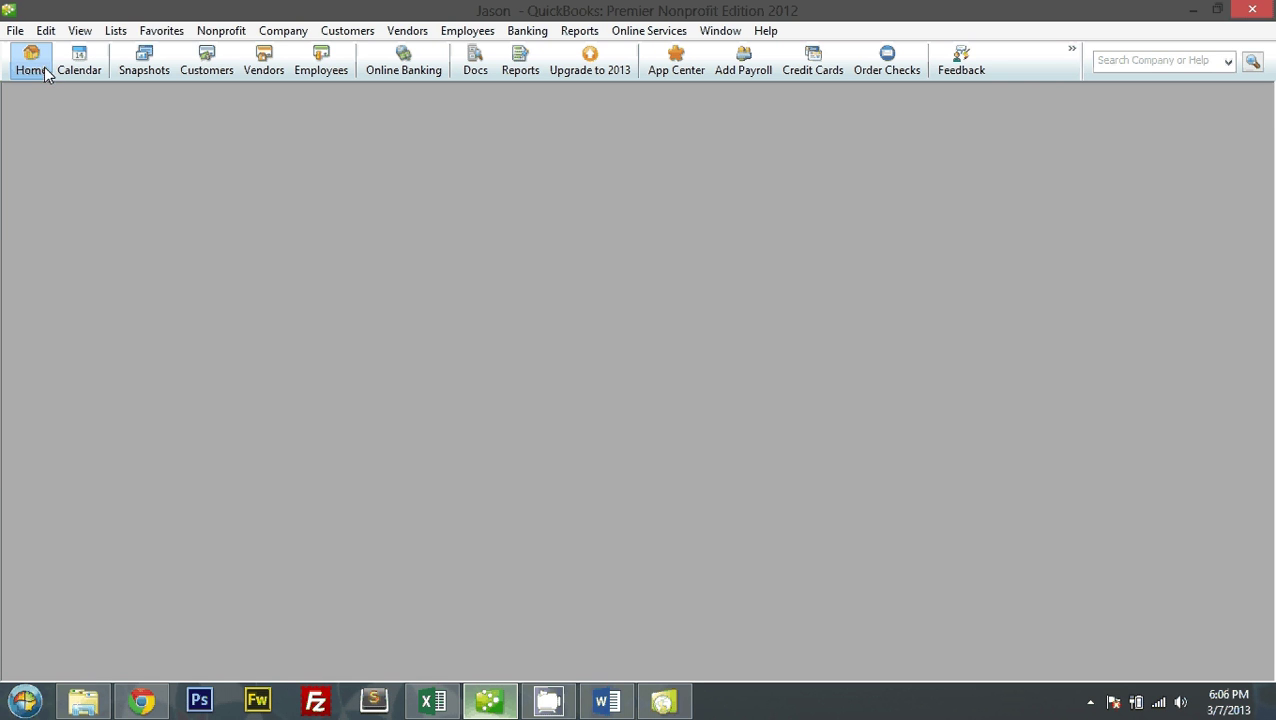
left_click(44, 67)
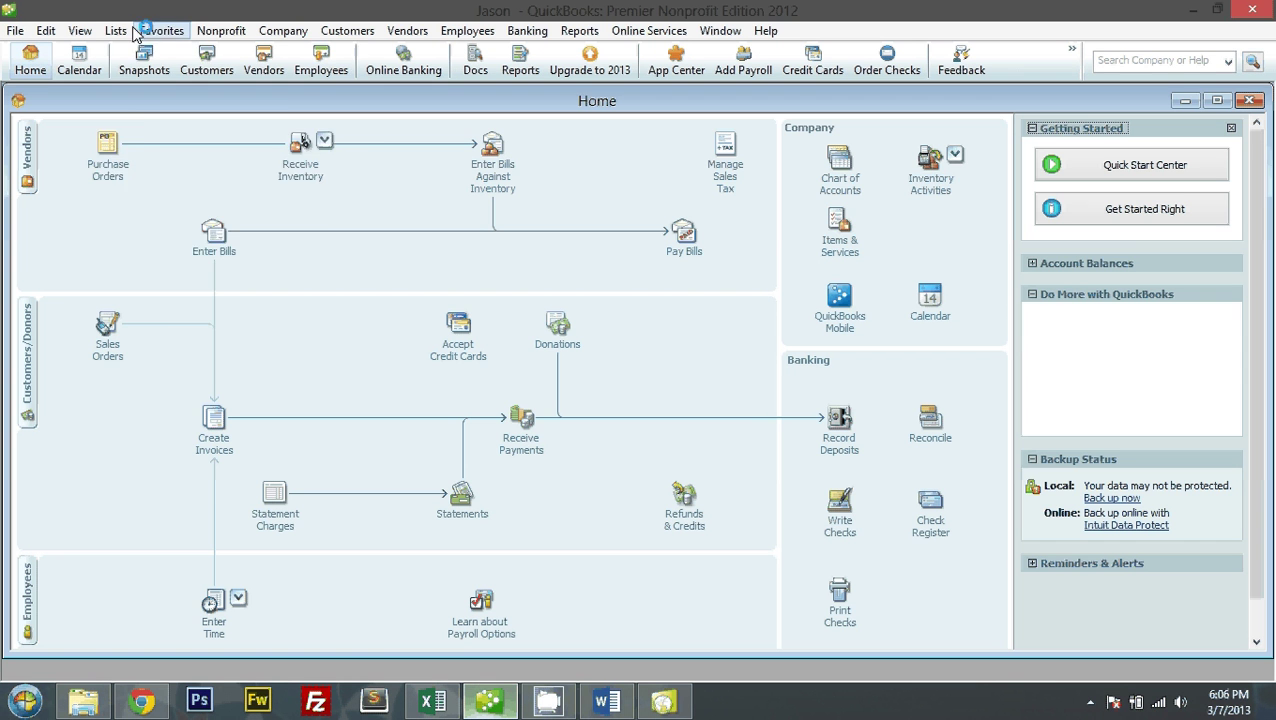
Step: Reopen Add/Edit Multiple List Entries showing the Inventory Parts list, moved higher on screen
left_click(116, 30)
left_click(206, 262)
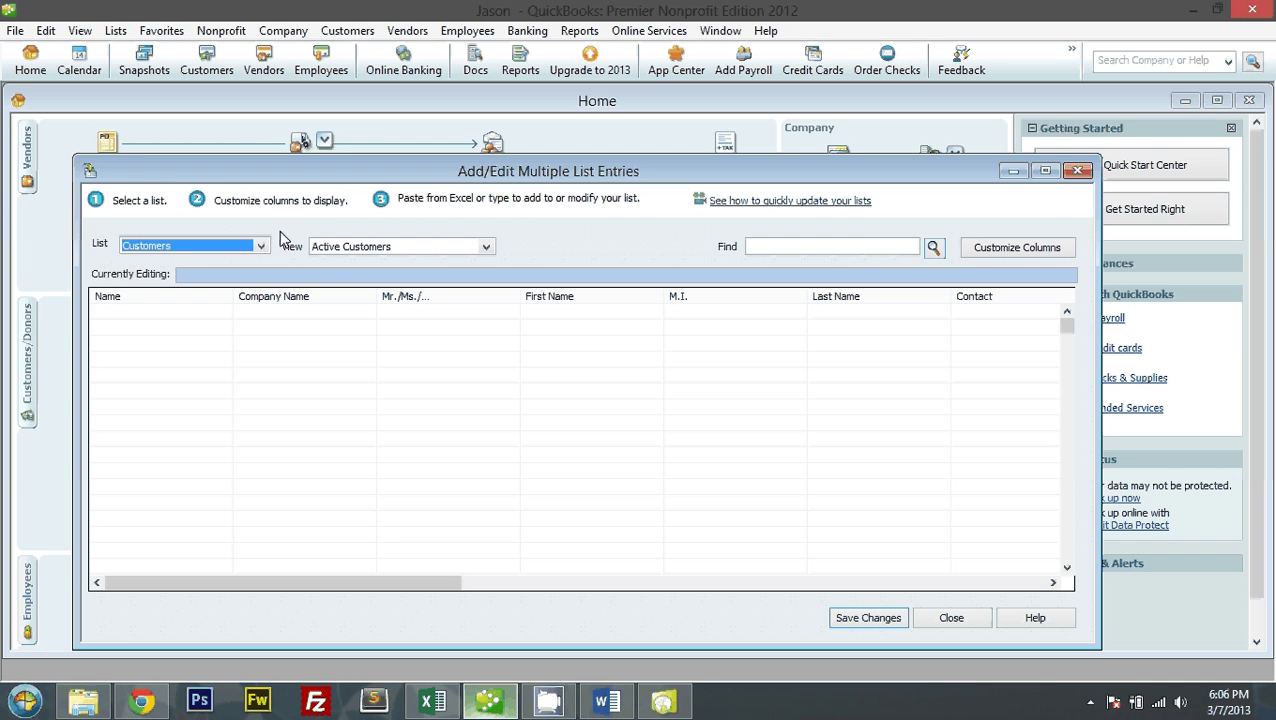
left_click(260, 245)
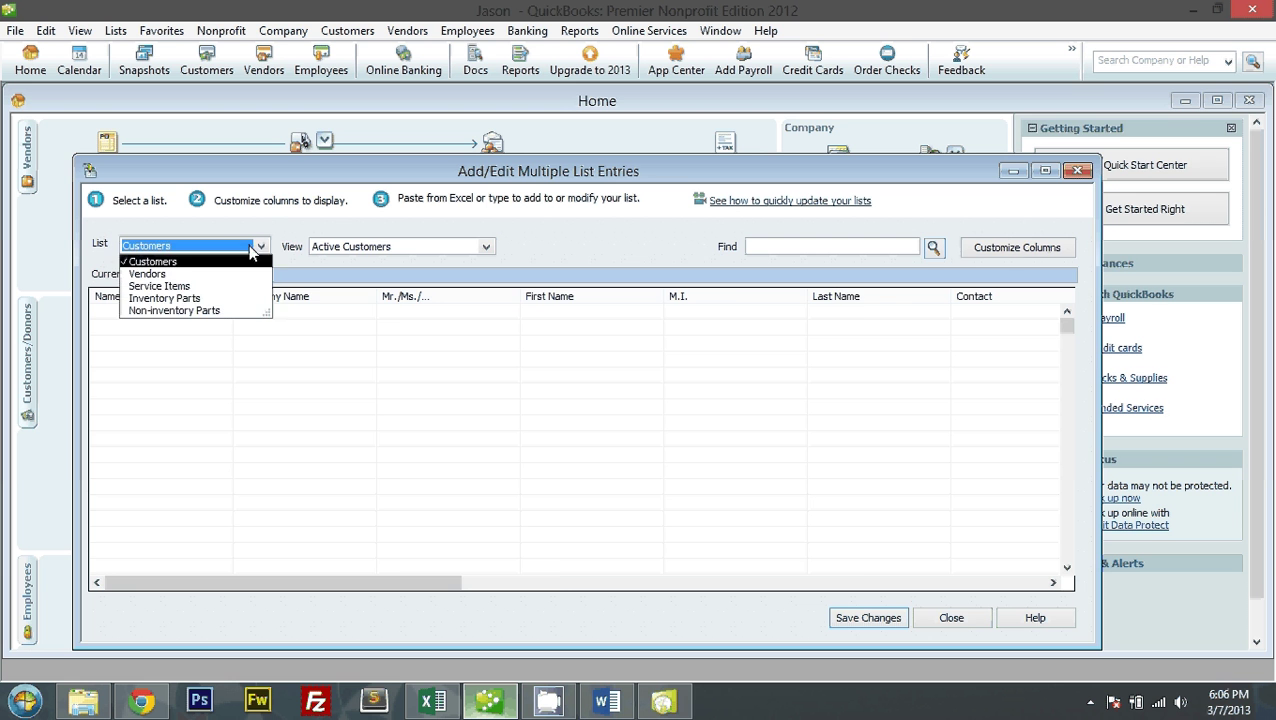
left_click(215, 296)
left_click_drag(548, 171, 535, 78)
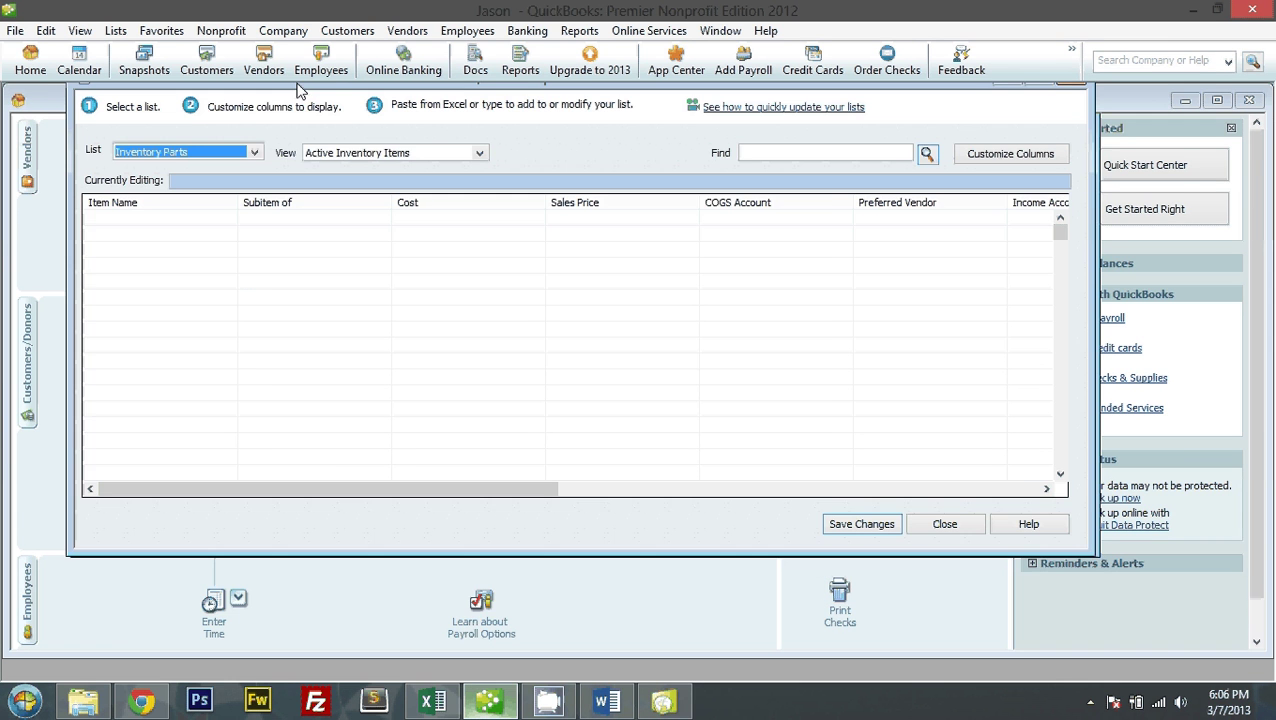
Step: Copy the SKU values from Excel column A and select the first Item Name cell in QuickBooks
left_click(453, 702)
left_click_drag(68, 222, 66, 600)
key("ctrl+c")
scroll(265, 476, "up", 13)
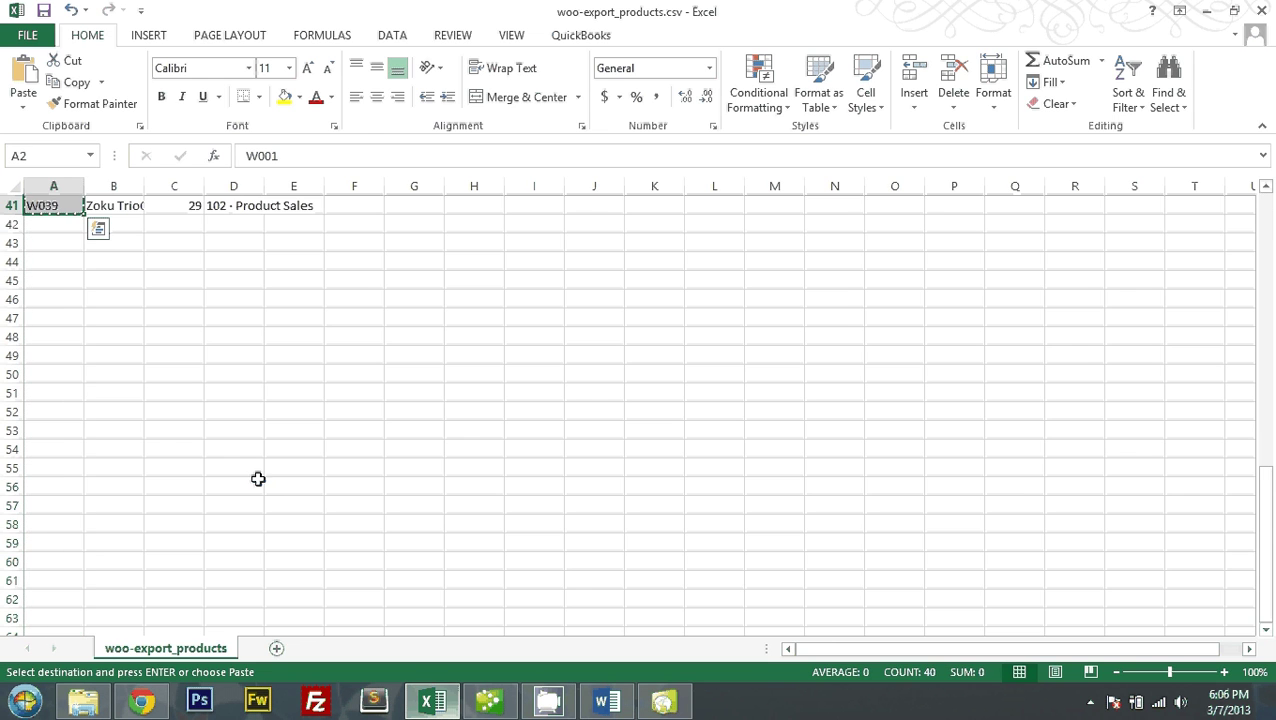
key("alt+Tab")
left_click(110, 233)
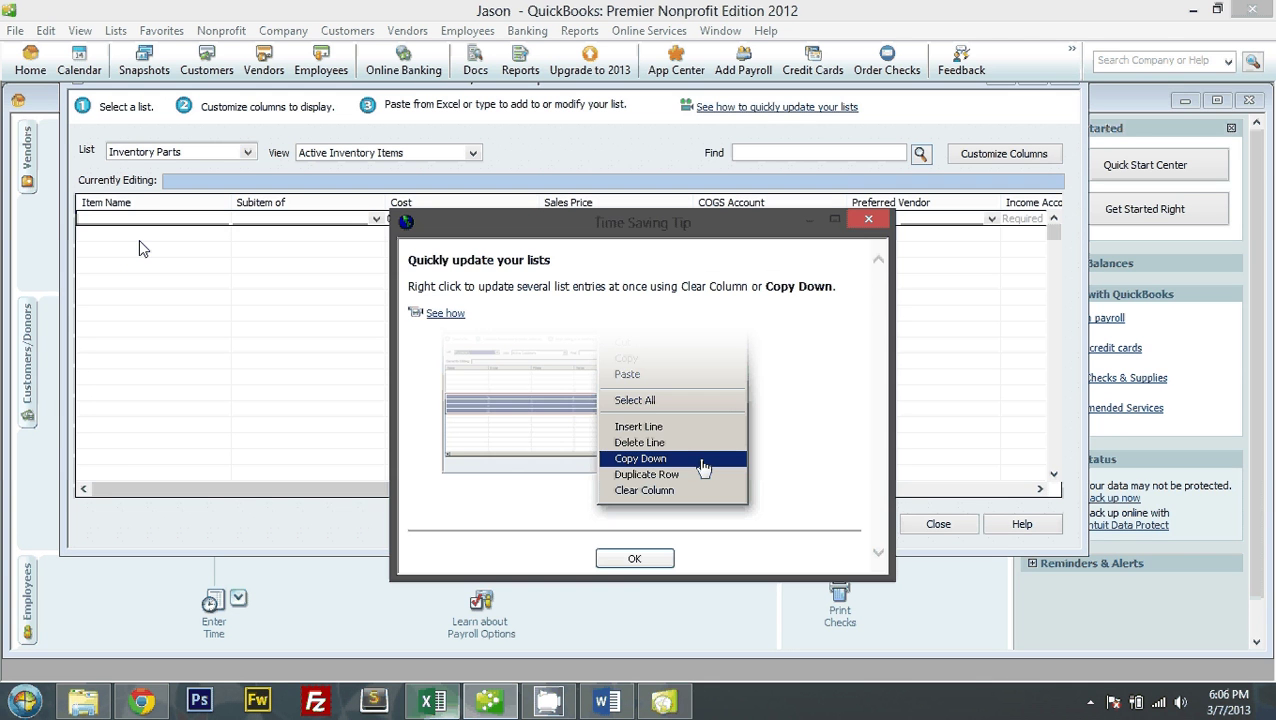
left_click(632, 555)
Step: Paste the SKUs as item names and add Purchase Description and Sales Description columns
key("ctrl+v")
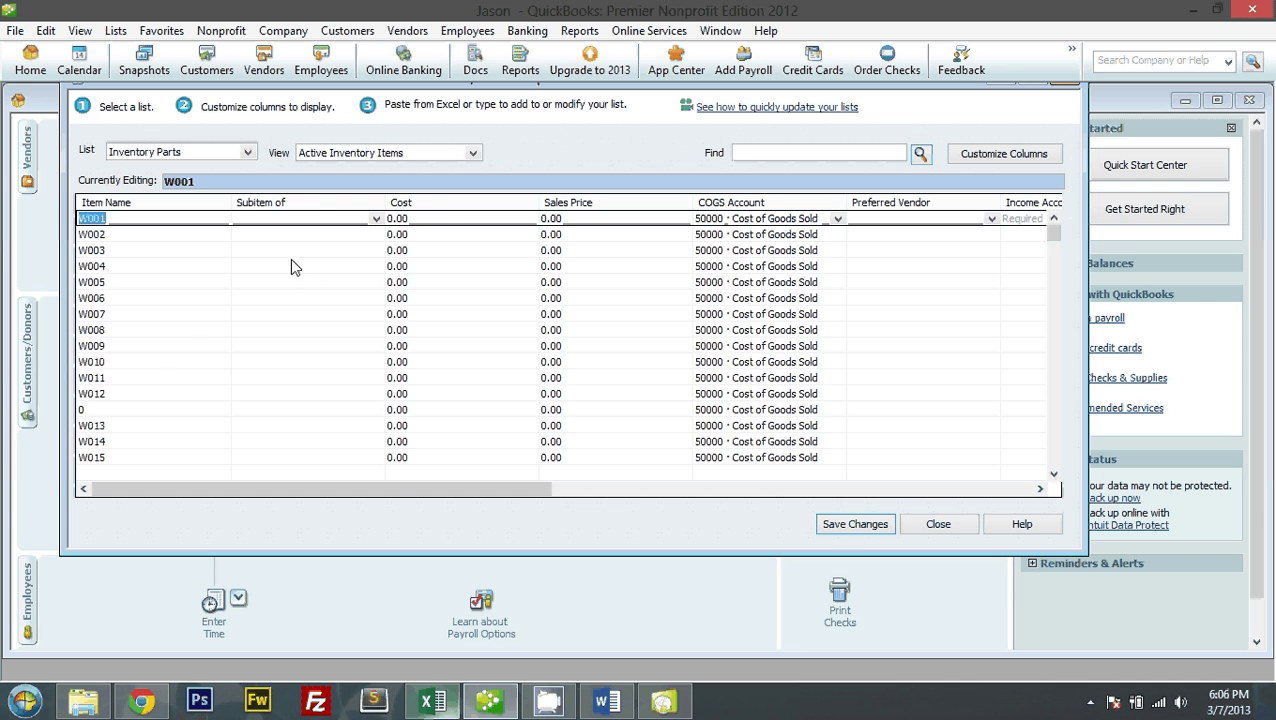
right_click(260, 207)
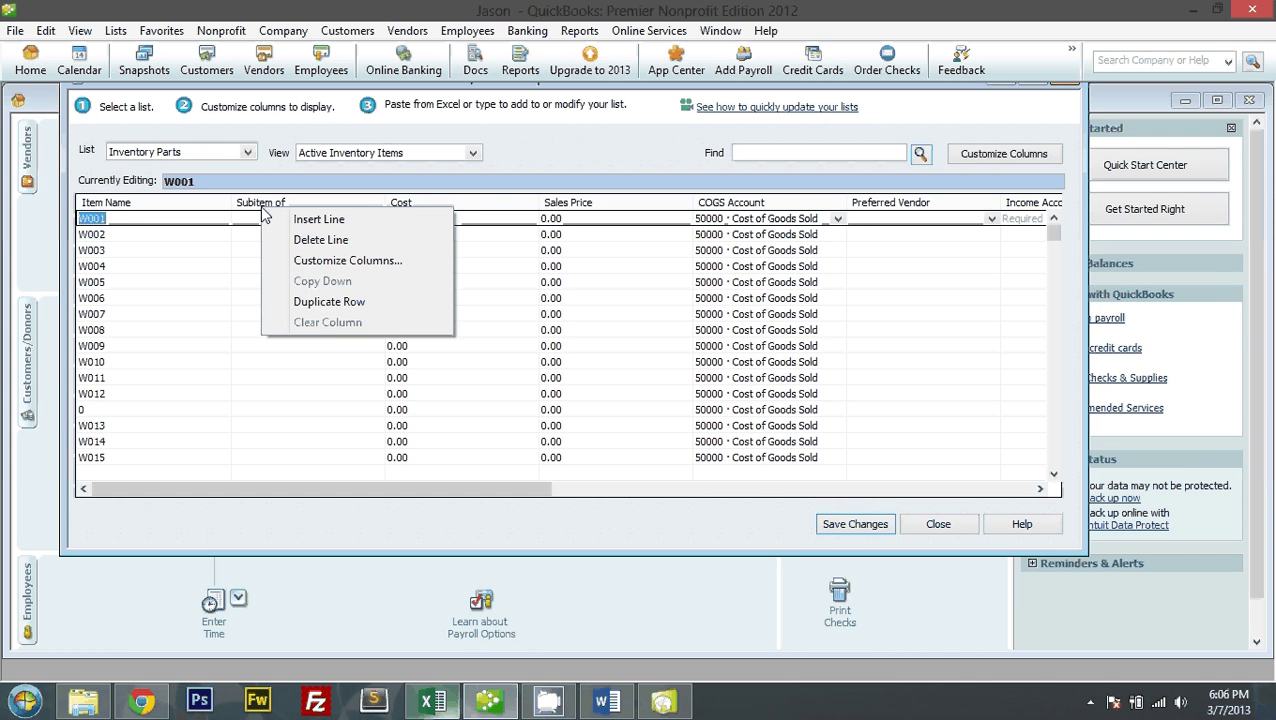
left_click(347, 260)
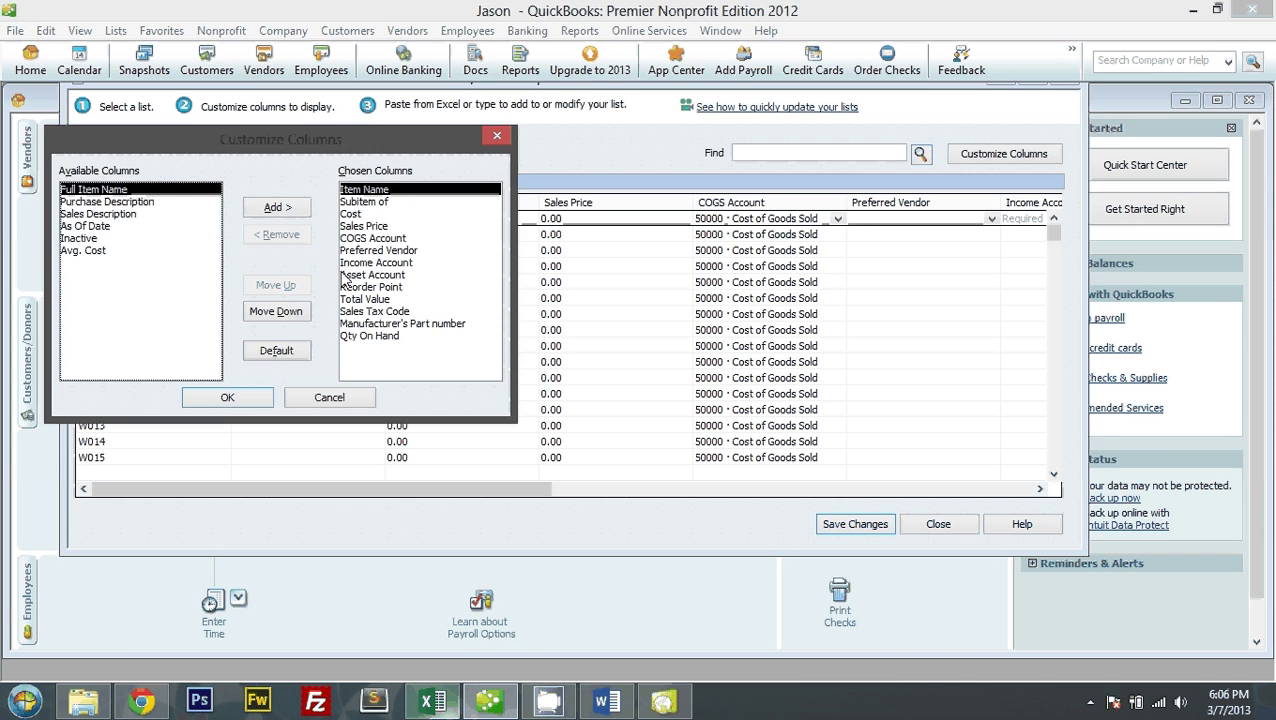
left_click(168, 204)
left_click(277, 207)
left_click(277, 207)
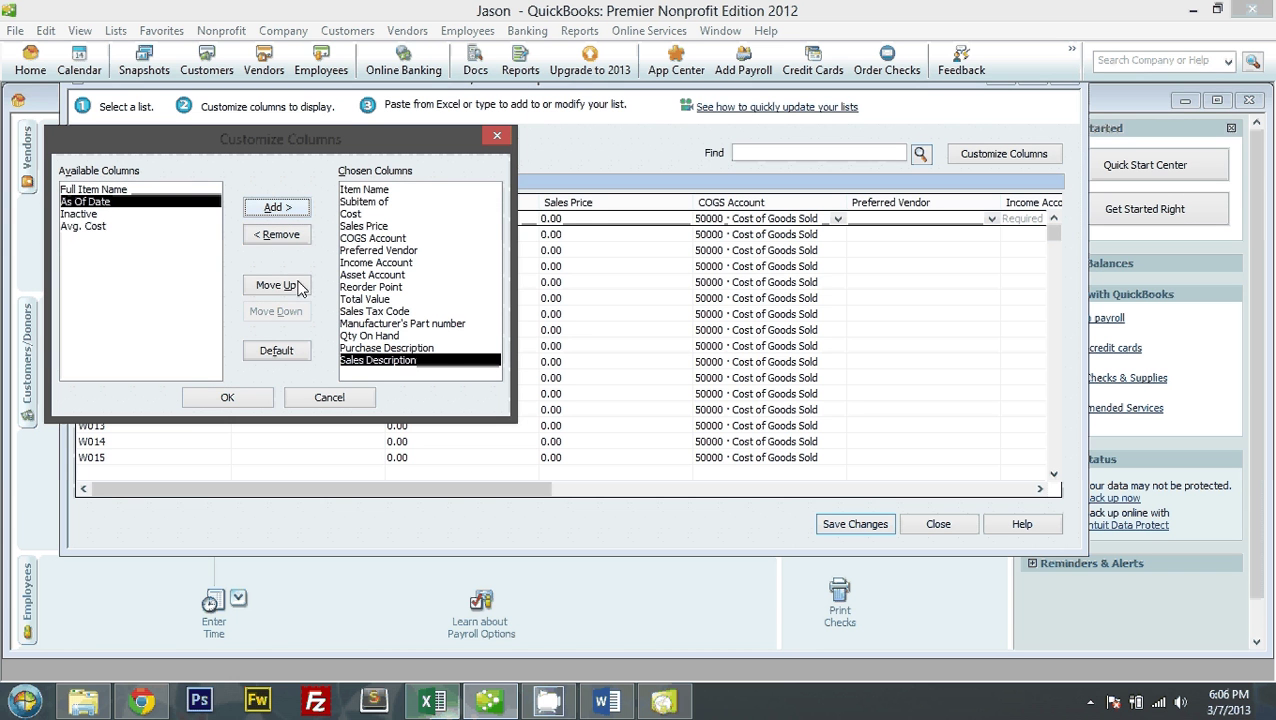
Step: Move Purchase Description and Sales Description up directly below Item Name and apply the layout
left_click(386, 348)
left_click(276, 285)
left_click(276, 285)
left_click(276, 285)
left_click(276, 285)
left_click(276, 285)
left_click(276, 285)
left_click(276, 285)
left_click(276, 285)
left_click(276, 285)
left_click(276, 285)
left_click(276, 285)
left_click(276, 285)
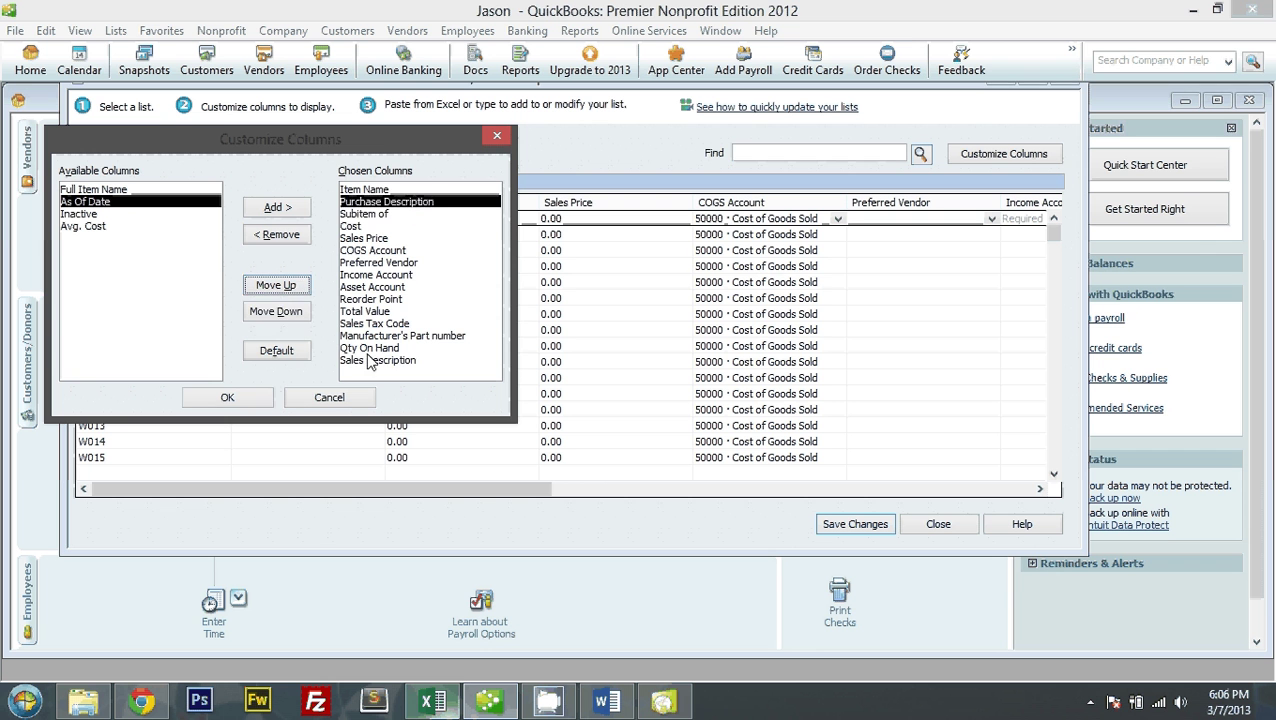
left_click(370, 360)
left_click(276, 285)
left_click(276, 285)
left_click(276, 285)
left_click(276, 285)
left_click(276, 285)
left_click(276, 285)
left_click(276, 285)
left_click(297, 289)
left_click(256, 396)
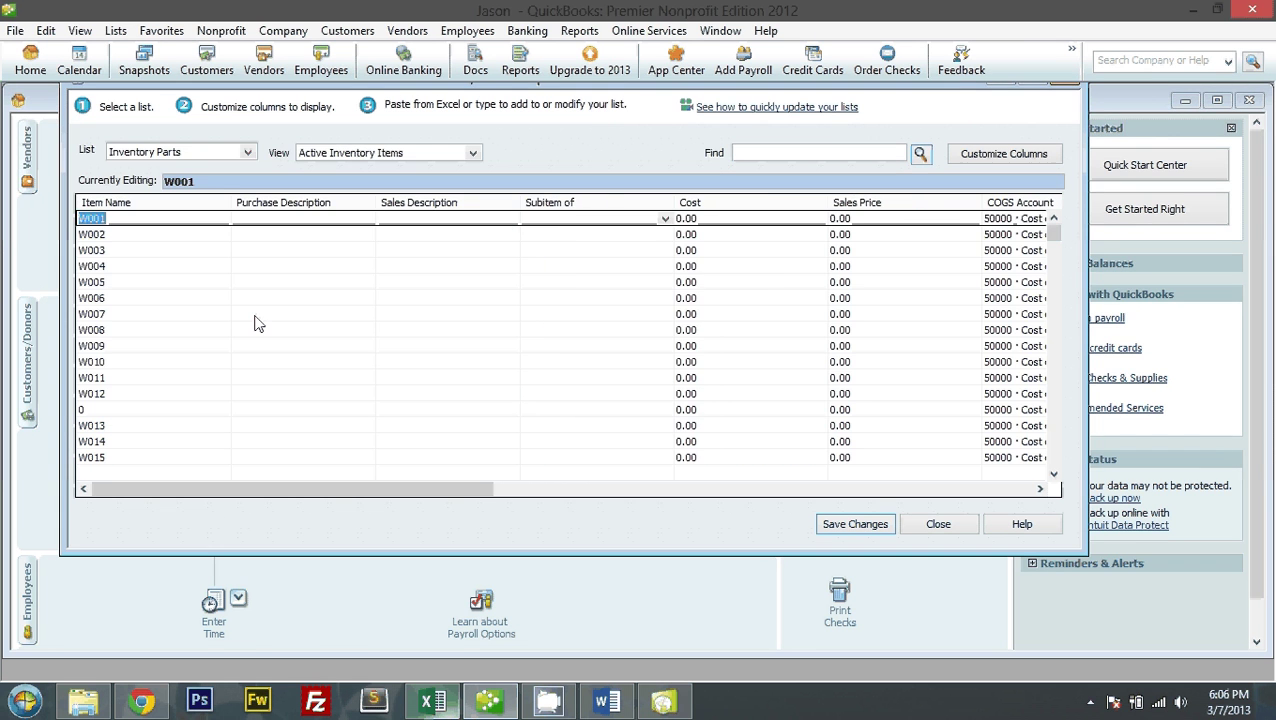
key("alt+Tab")
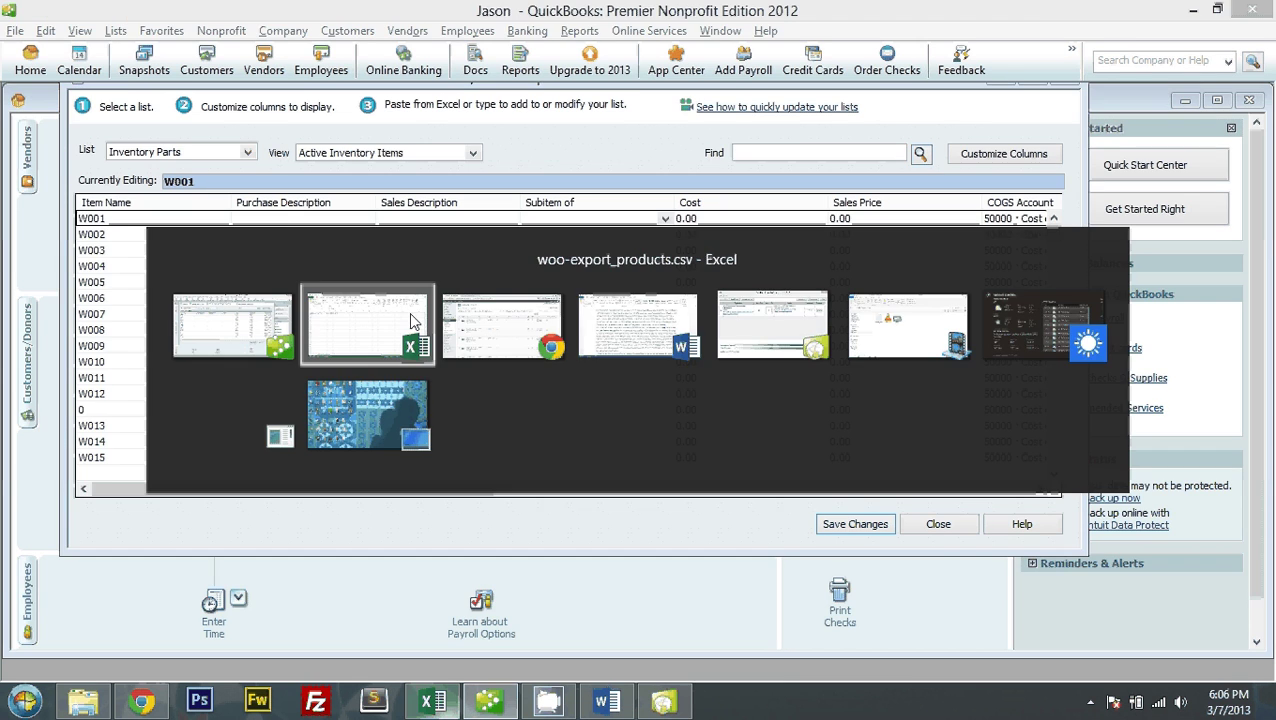
Step: Copy the product names from Excel column B into both Purchase and Sales Description
scroll(188, 296, "up", 10)
scroll(187, 300, "down", 1)
scroll(188, 300, "up", 5)
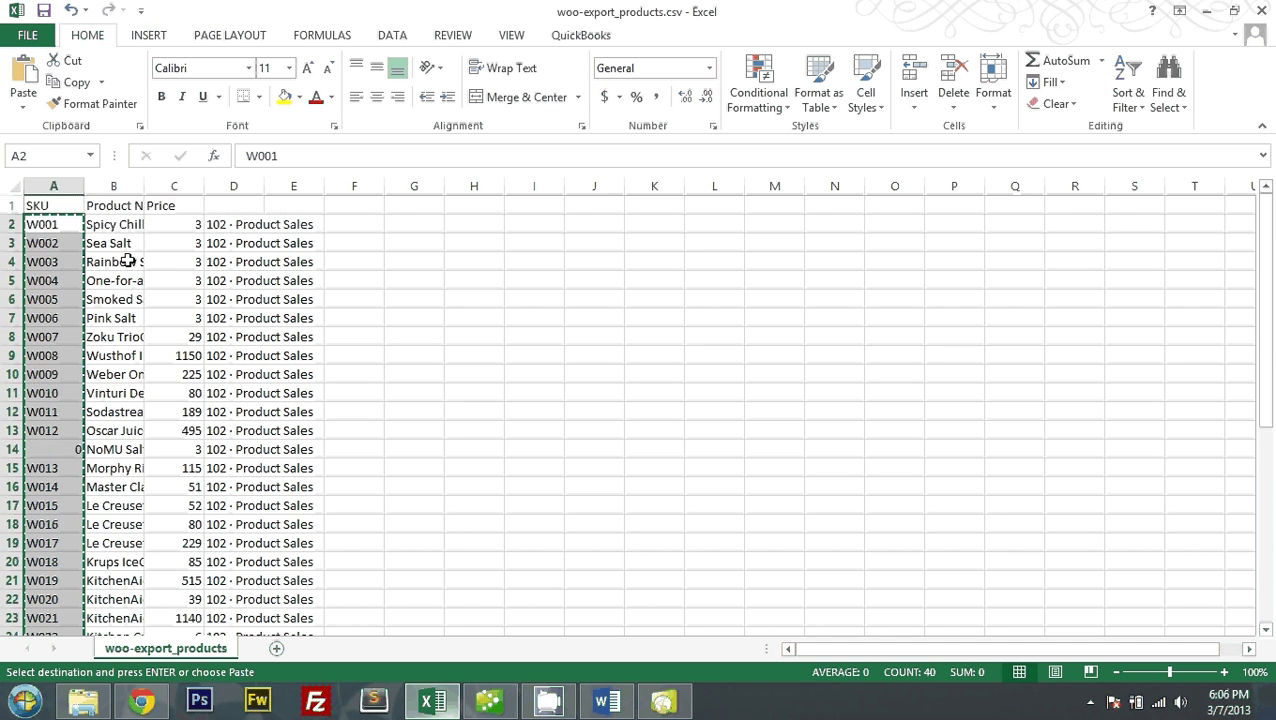
left_click(120, 228)
key("ctrl+shift+Down")
key("ctrl+c")
key("alt+Tab")
key("ctrl+v")
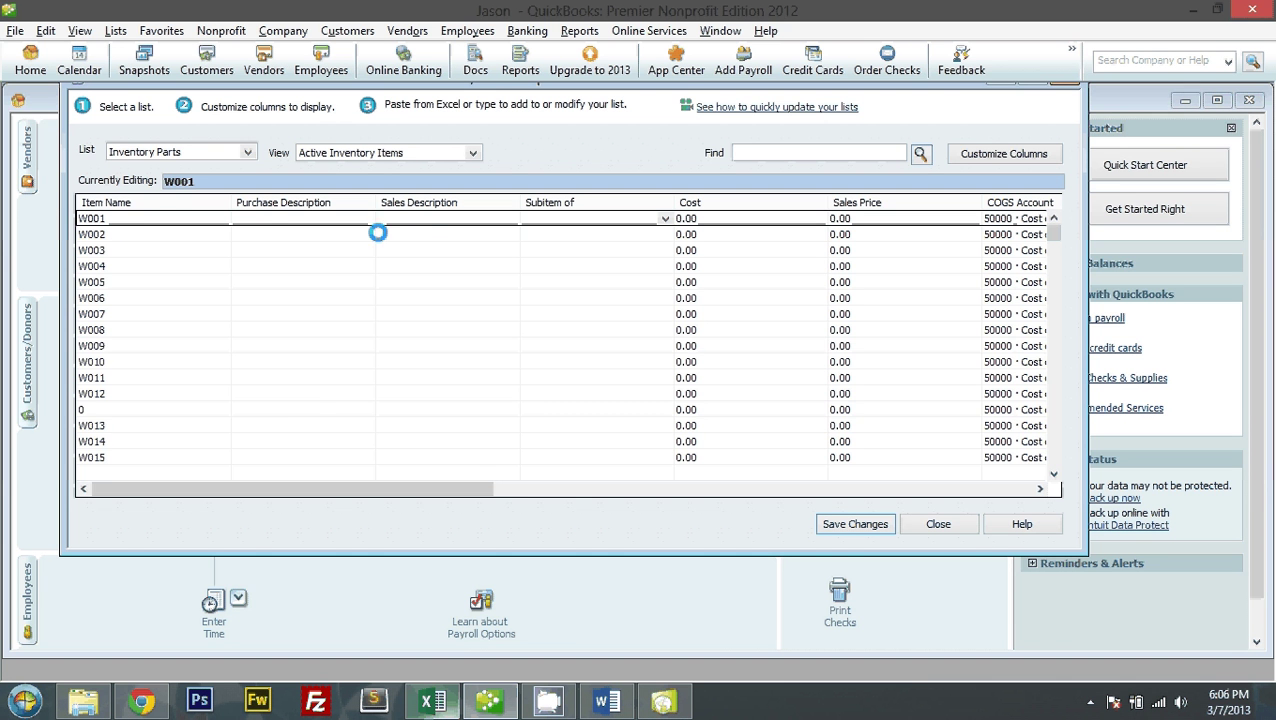
left_click(397, 224)
key("ctrl+v")
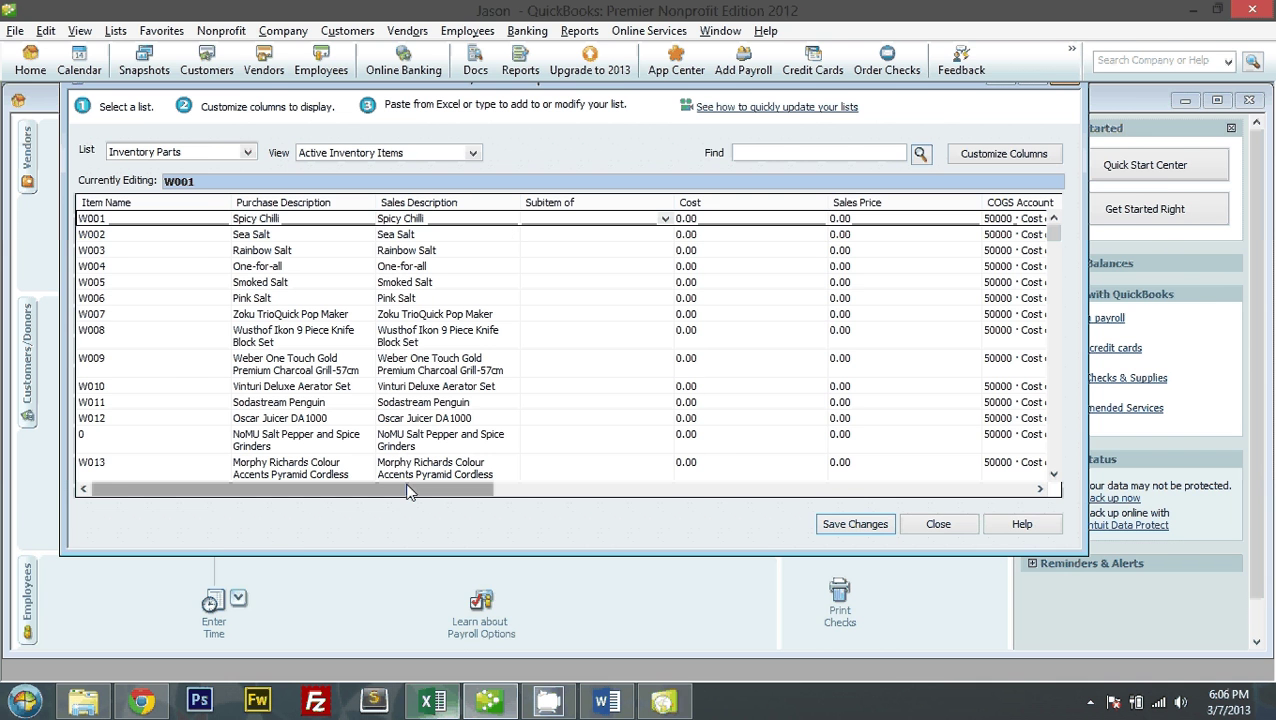
Step: Copy the prices from column C into the Cost column (3.00, 1,150.00…)
key("alt+Tab")
scroll(373, 329, "up", 6)
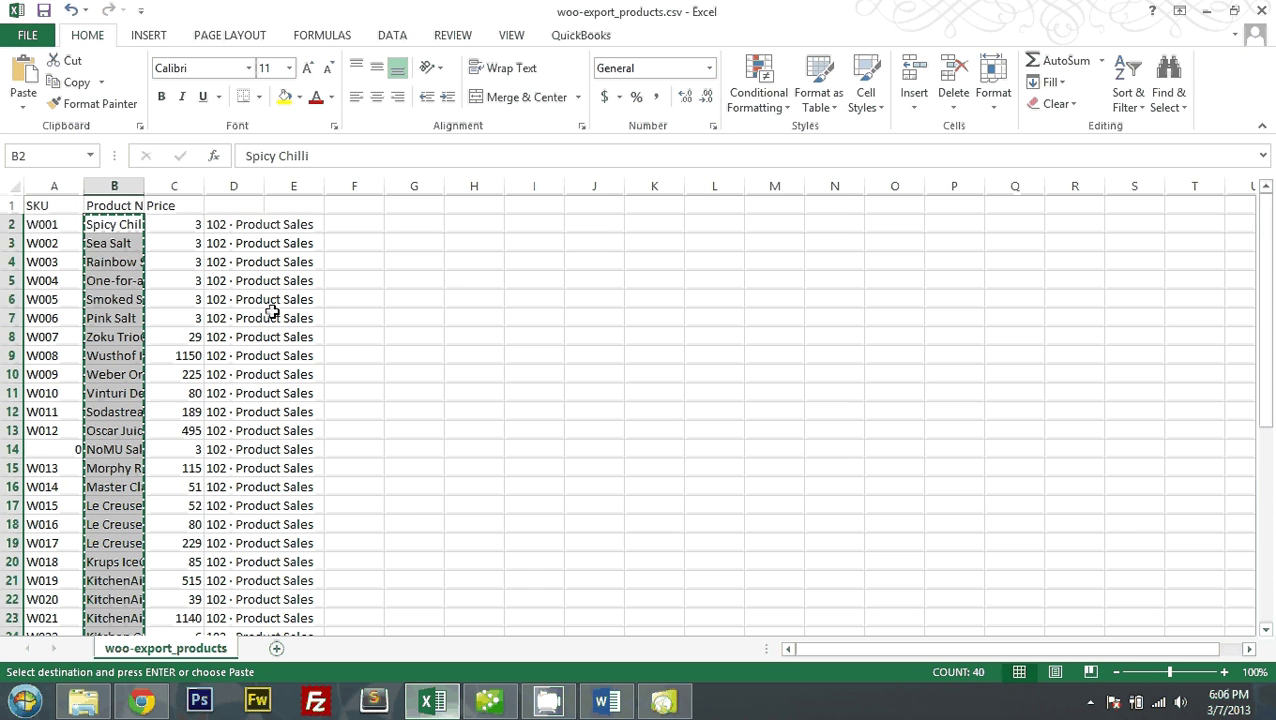
left_click(183, 224)
key("ctrl+shift+Down")
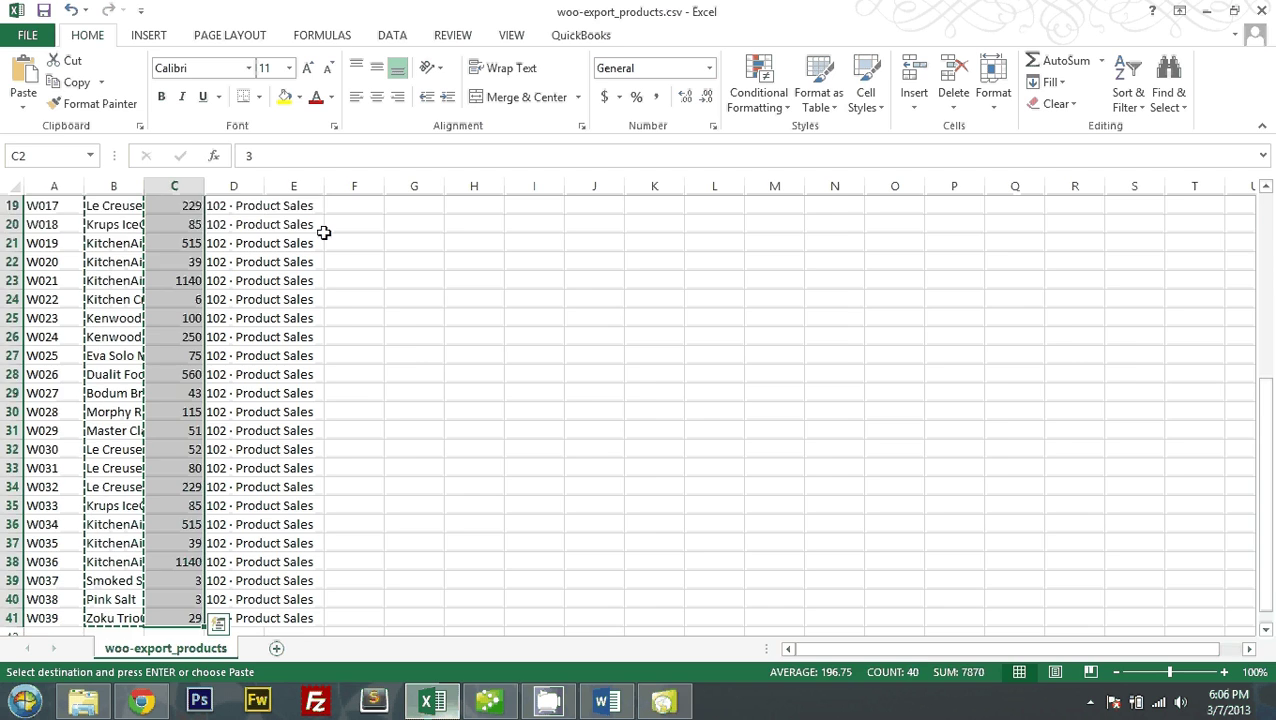
key("ctrl+c")
key("alt+Tab")
left_click(690, 218)
key("ctrl+v")
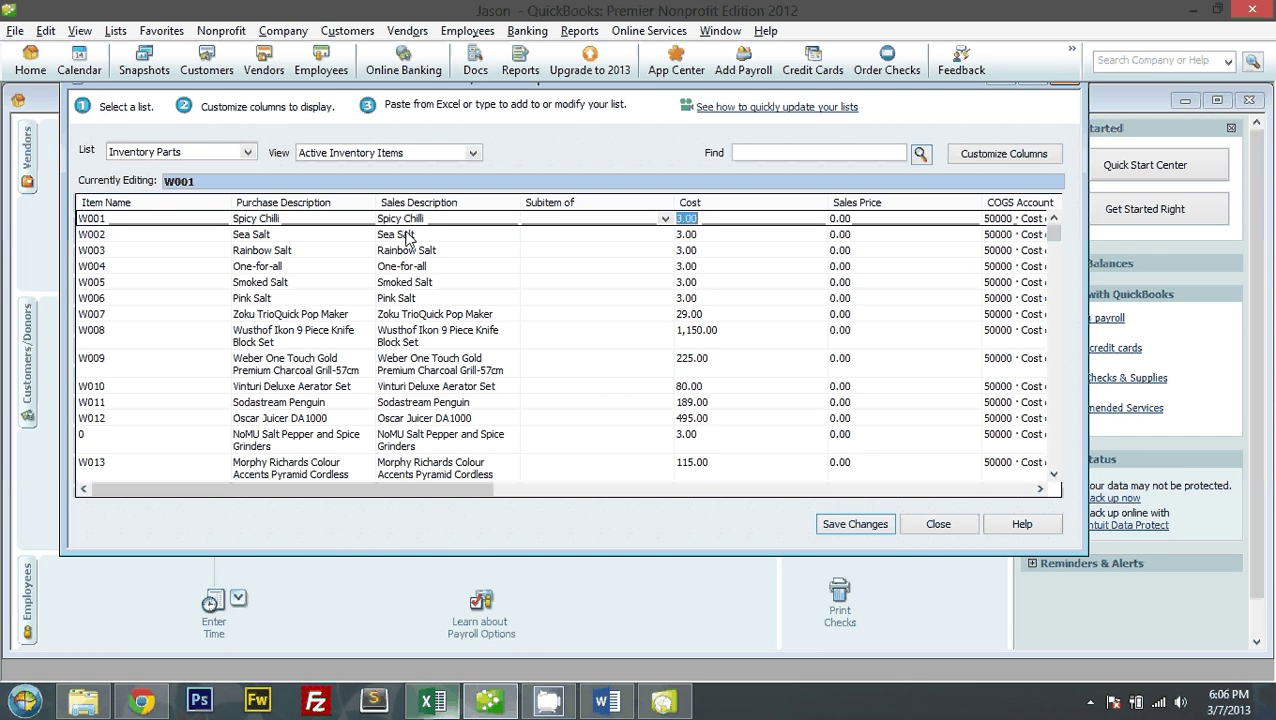
Step: Select the income account cell D2 in the Excel export sheet
key("alt+Tab")
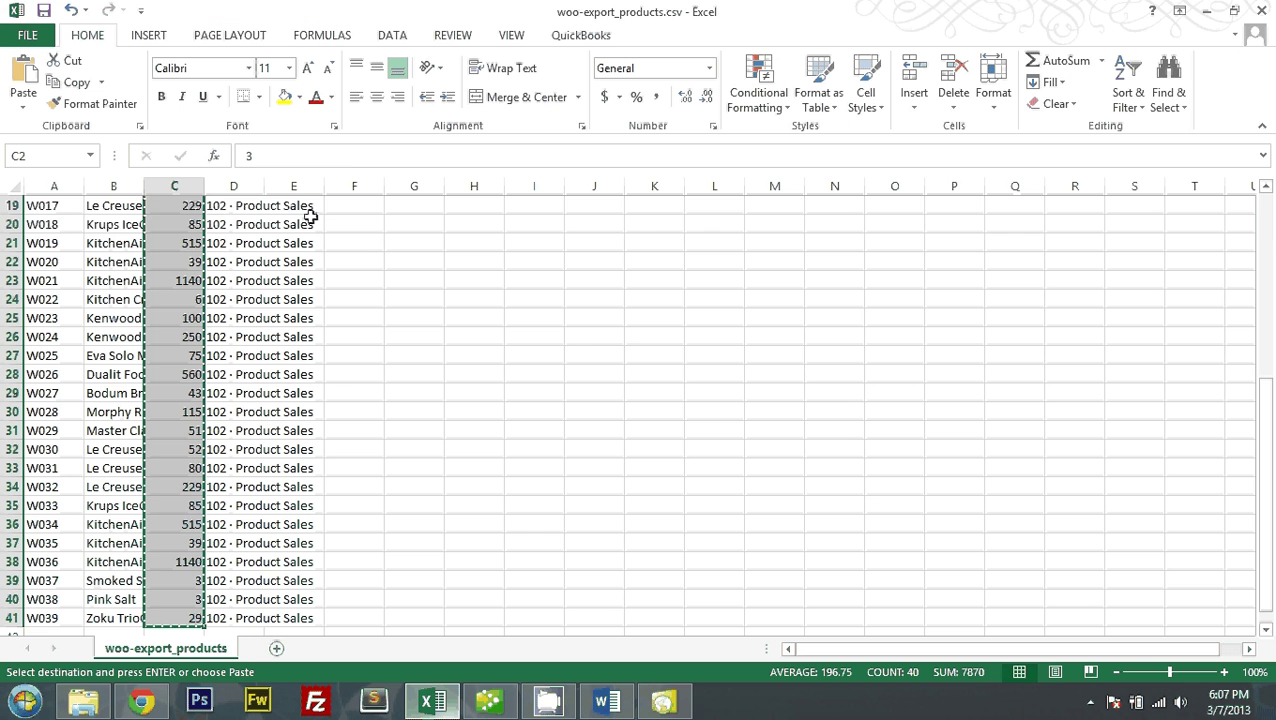
scroll(288, 355, "up", 6)
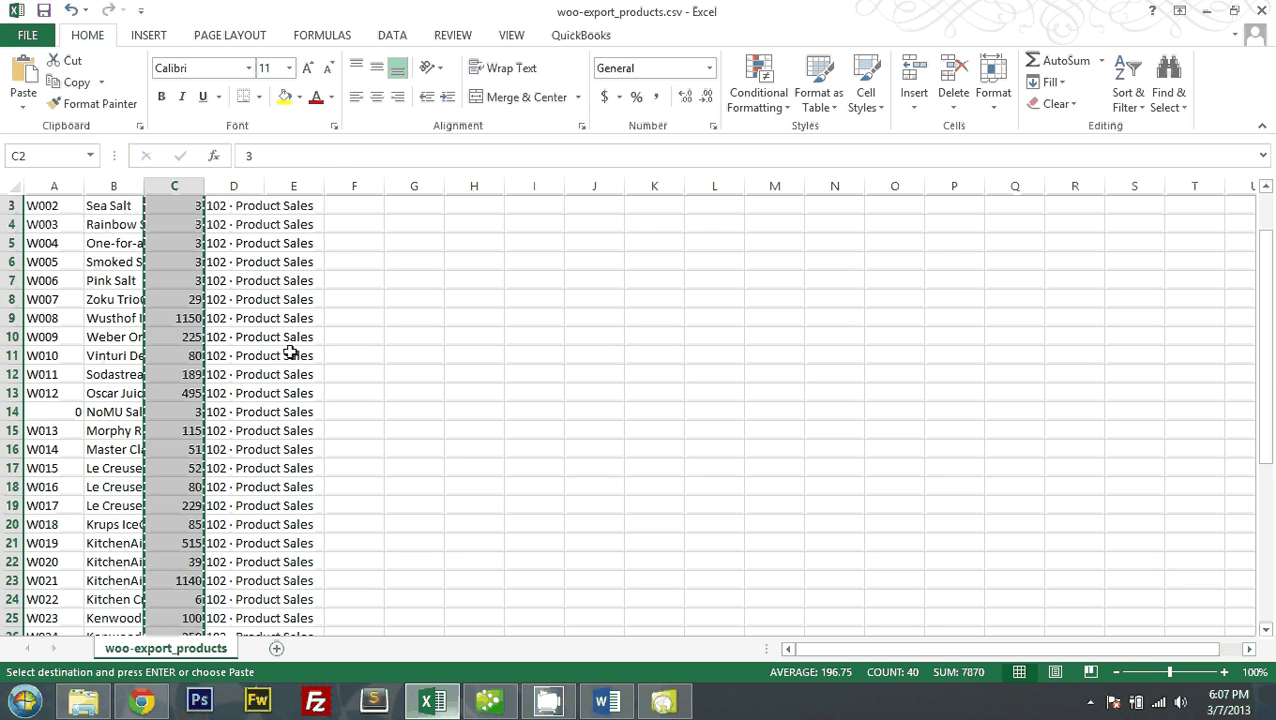
left_click(231, 226)
key("alt+Tab")
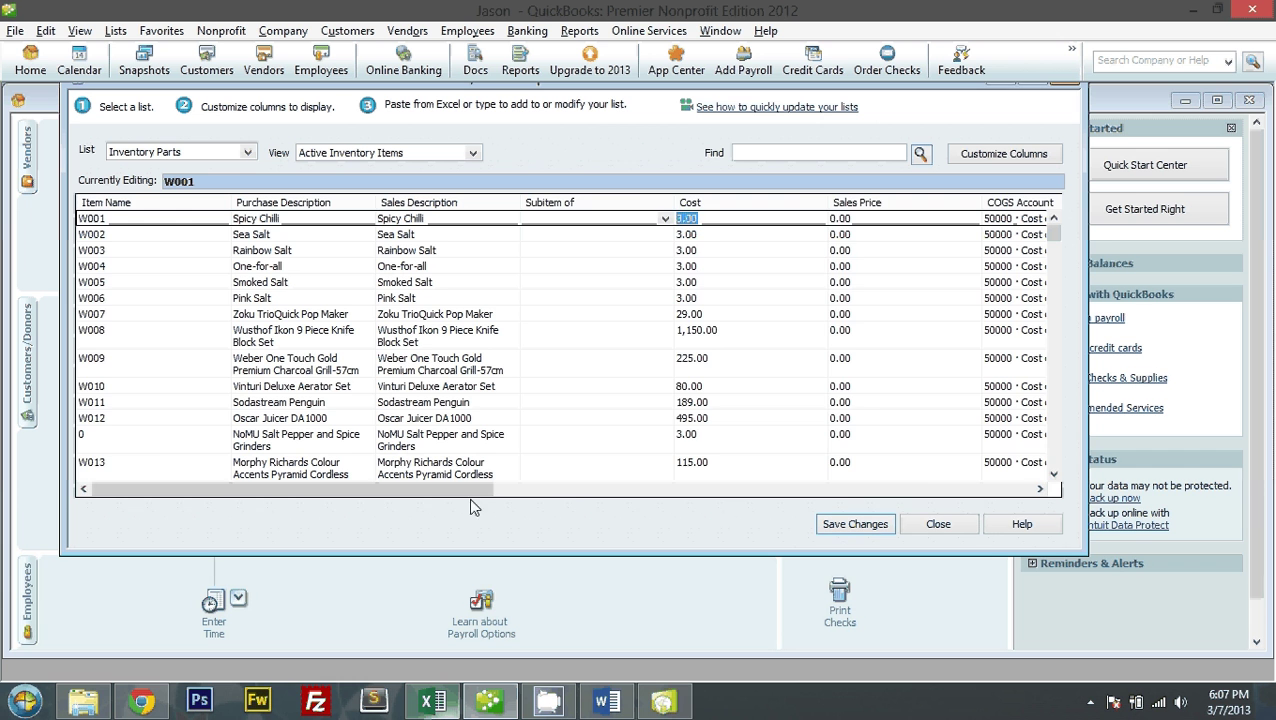
Step: Set W001's income account to 46000 · Merchandise Sales and paste it into Excel cell D2
left_click_drag(469, 497, 684, 498)
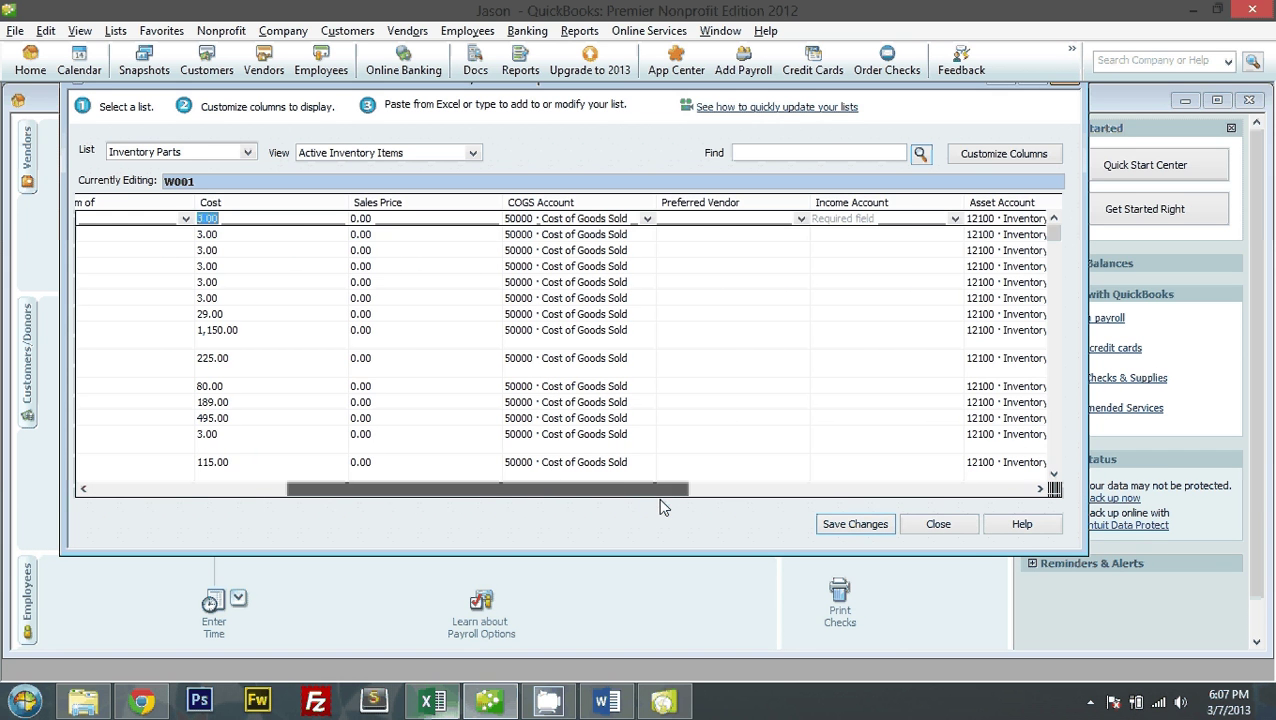
left_click(955, 218)
left_click(930, 232)
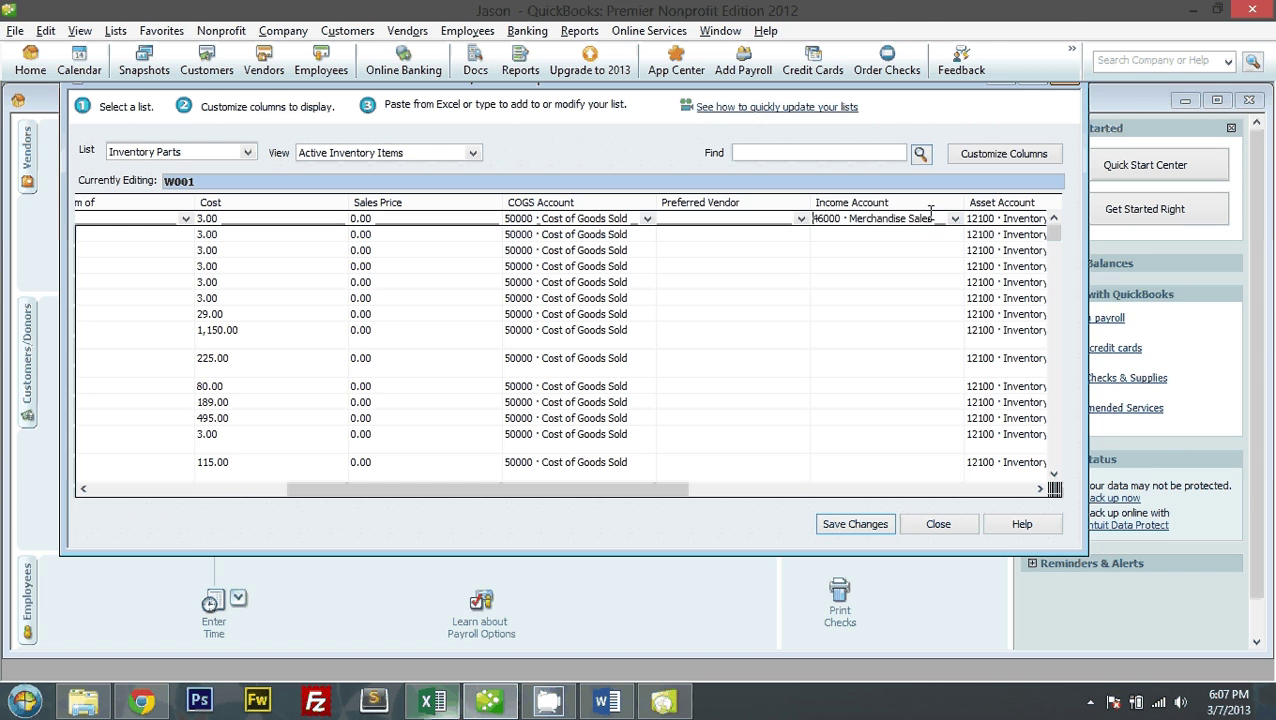
key("alt+Tab")
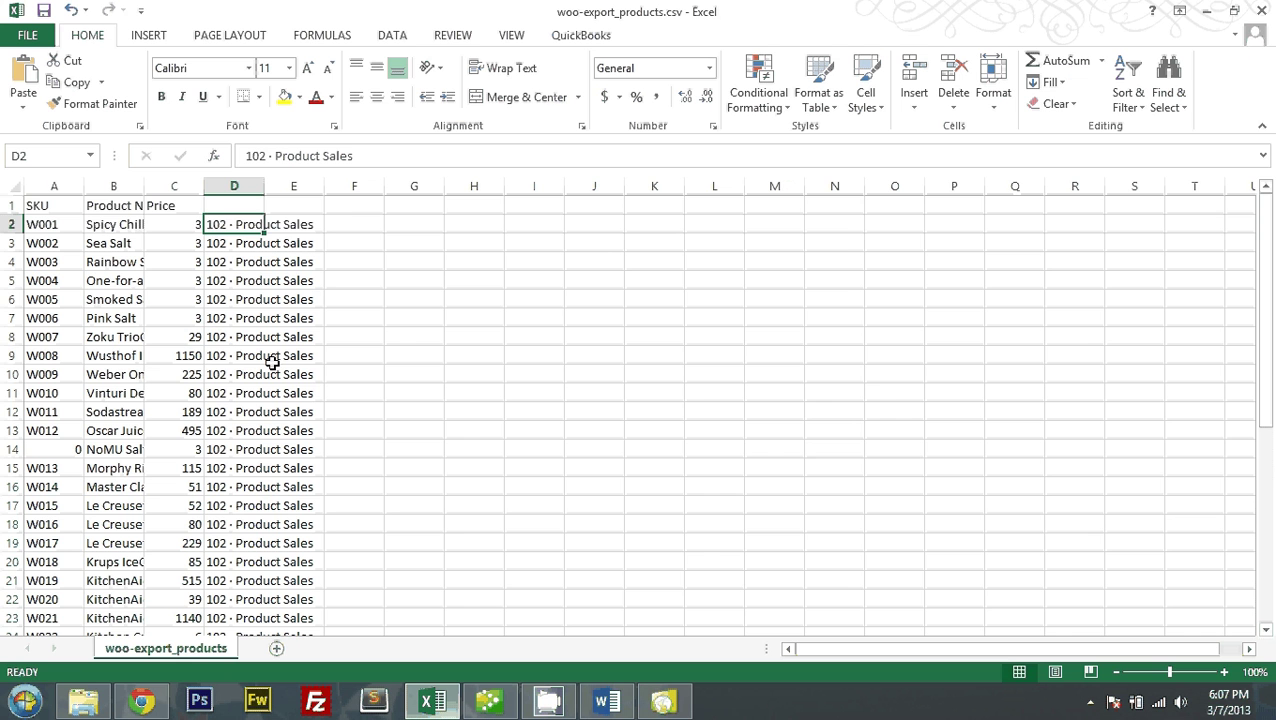
key("ctrl+v")
Step: Fill column D down to the last product row with 46000 · Merchandise Sales
key("ctrl+shift+Down")
key("ctrl+v")
key("Escape")
left_click(261, 224)
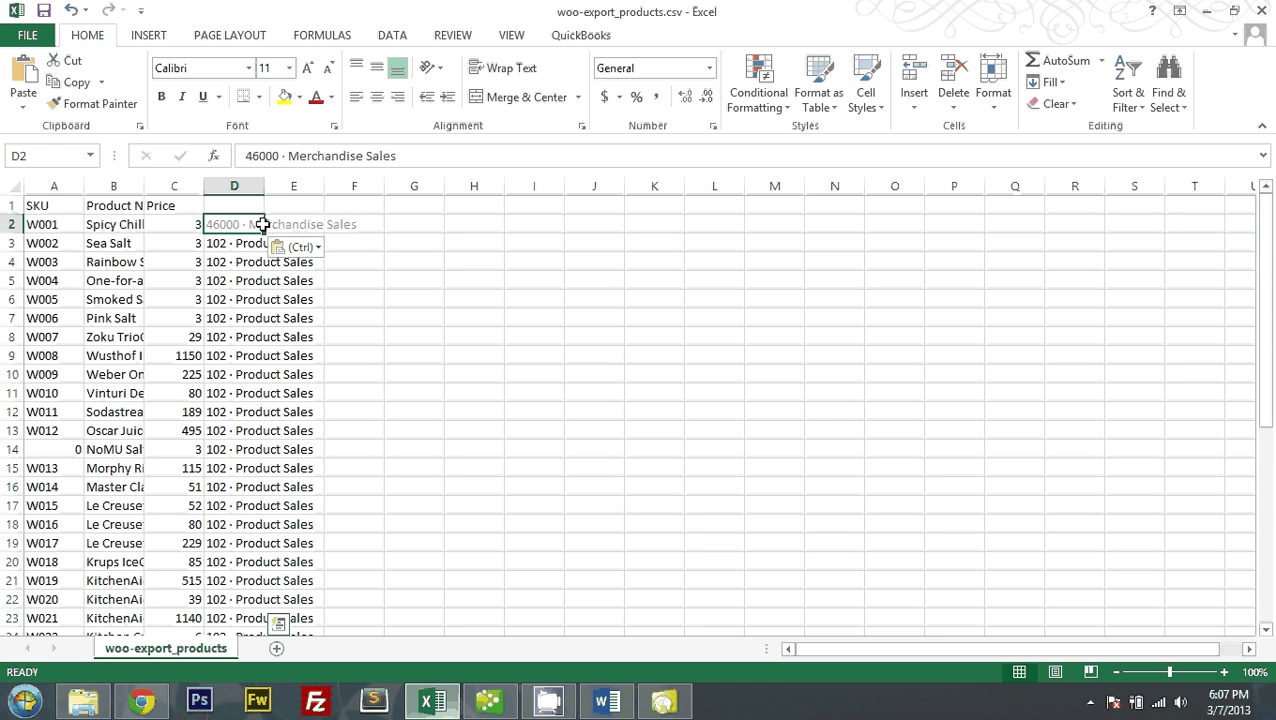
key("ctrl+c")
left_click_drag(234, 237, 284, 252)
key("ctrl+v")
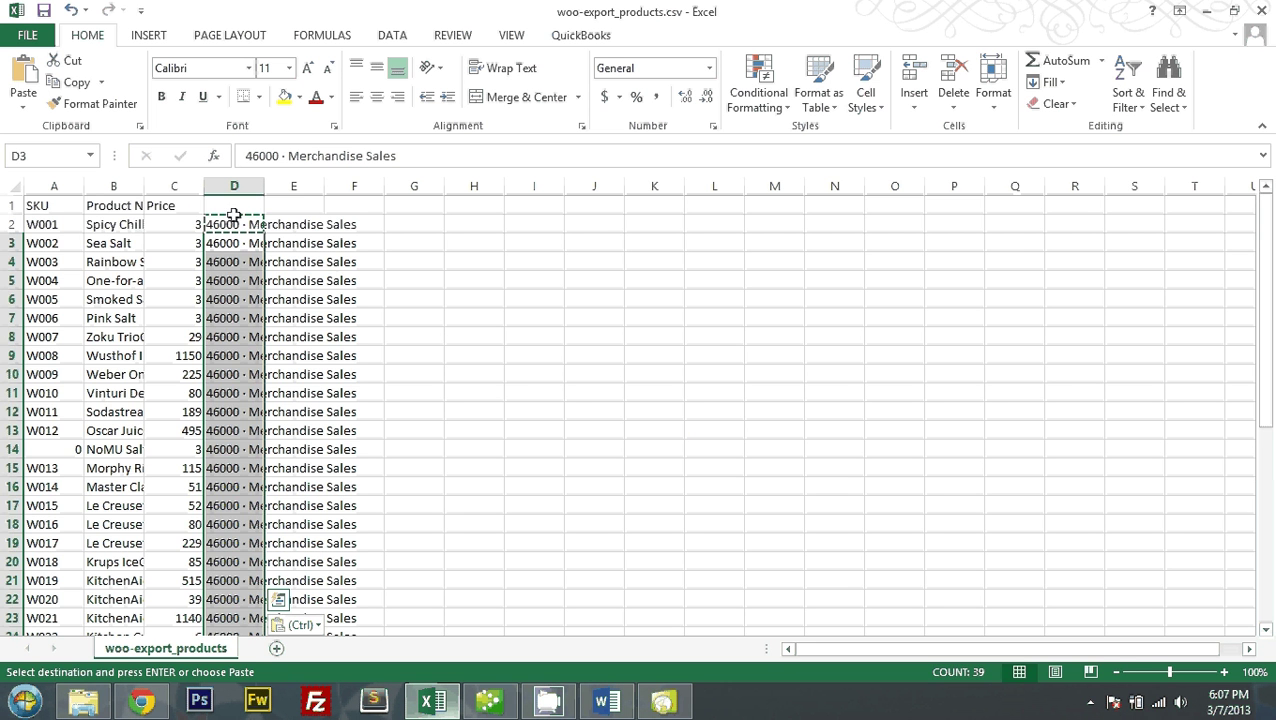
Step: Select column D's income account values for the QuickBooks Income Account column
left_click(234, 216)
key("ctrl+shift+Down")
key("alt+Tab")
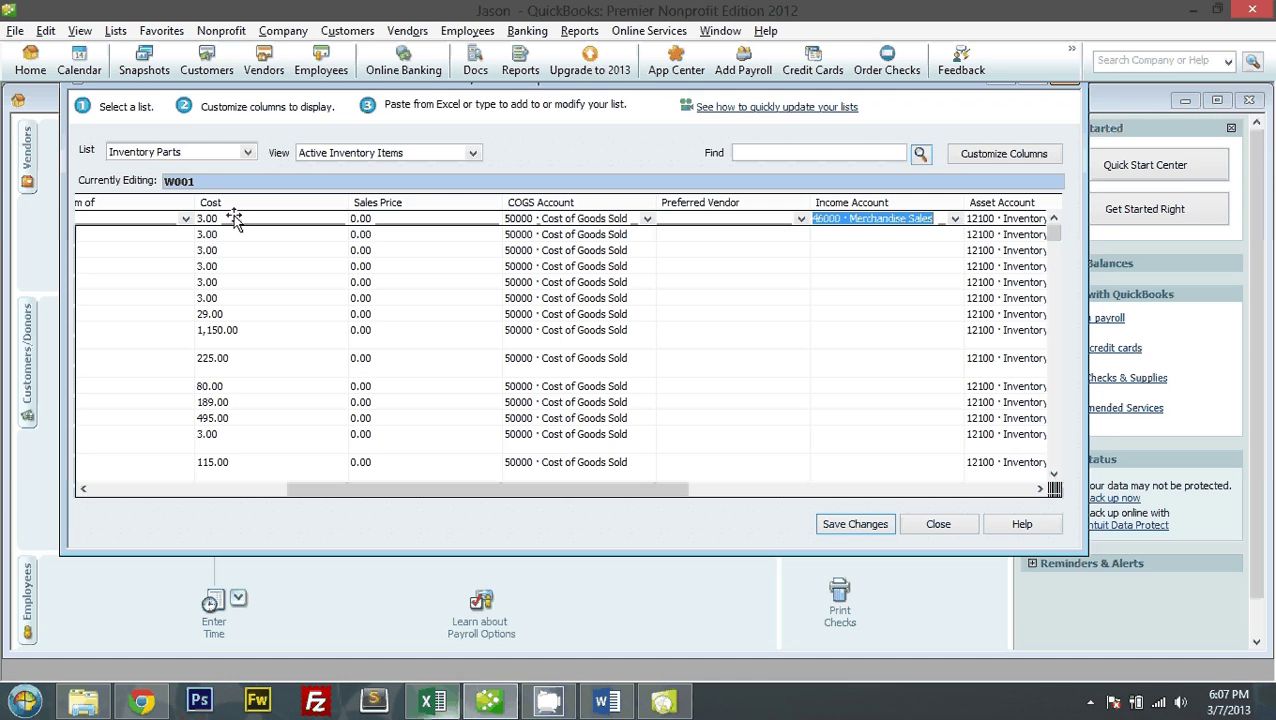
left_click_drag(647, 490, 988, 464)
key("alt+Tab")
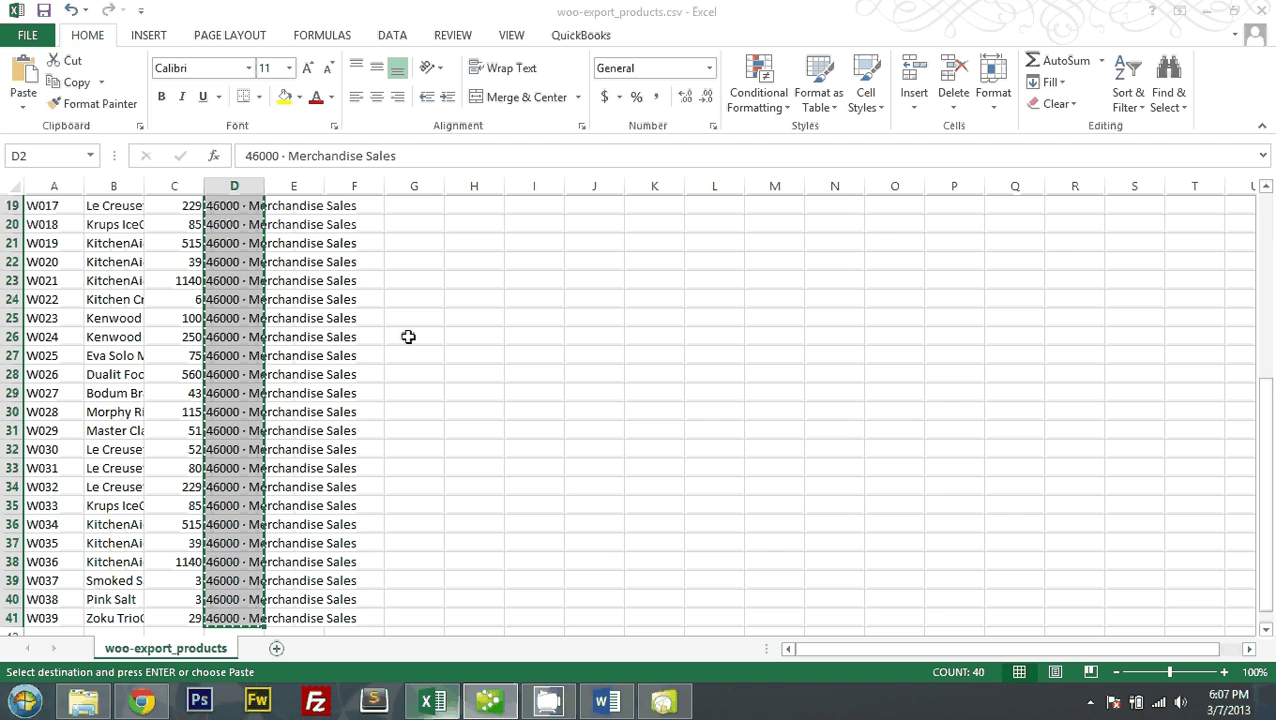
scroll(1262, 353, "up", 6)
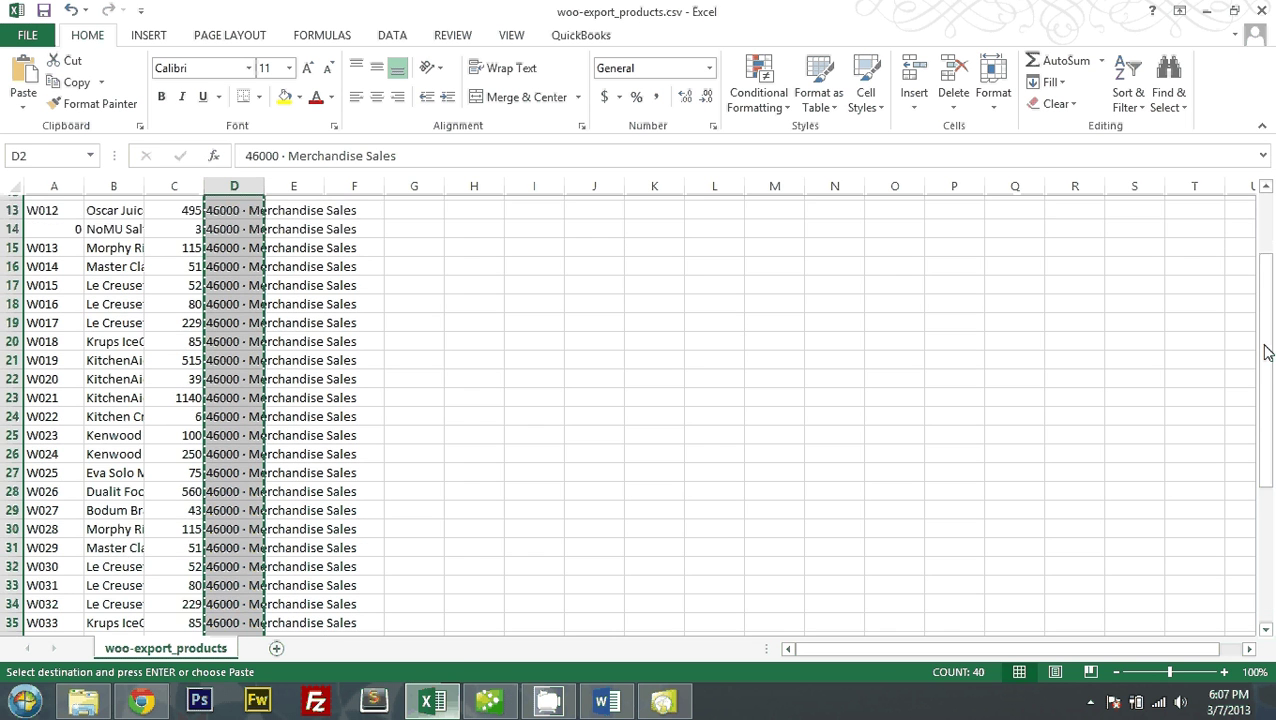
left_click(313, 222)
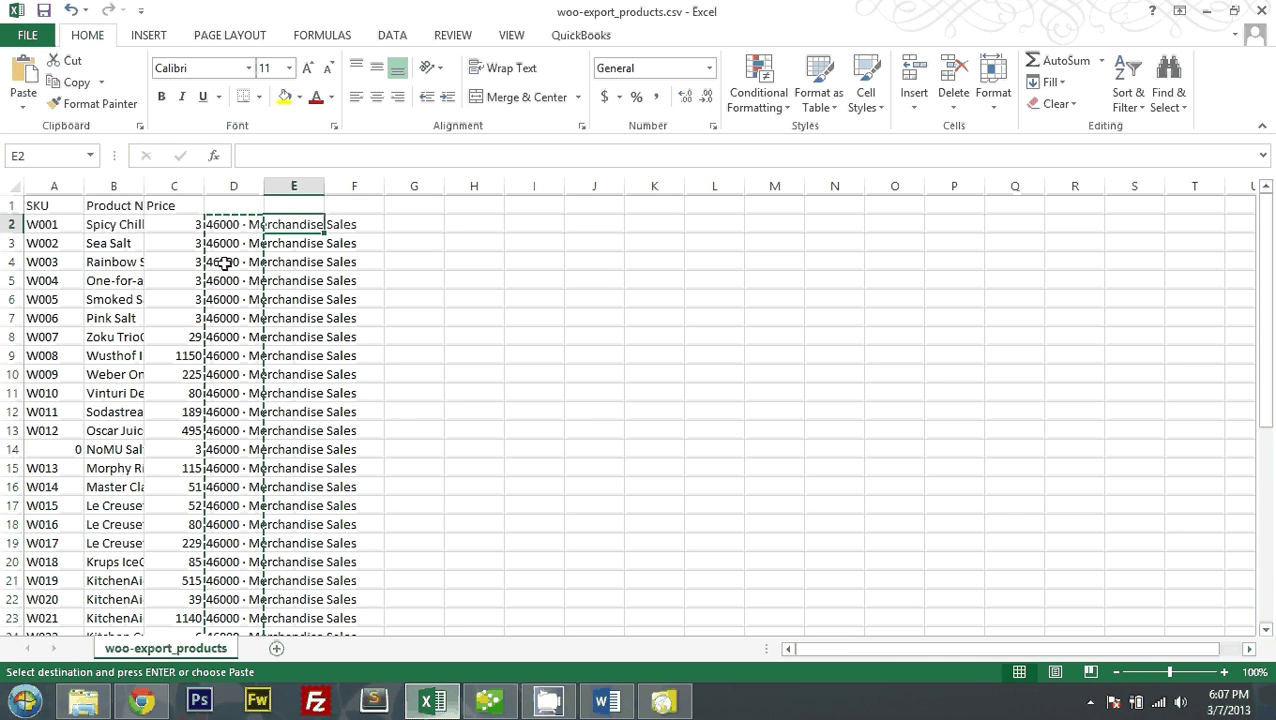
key("alt+Tab")
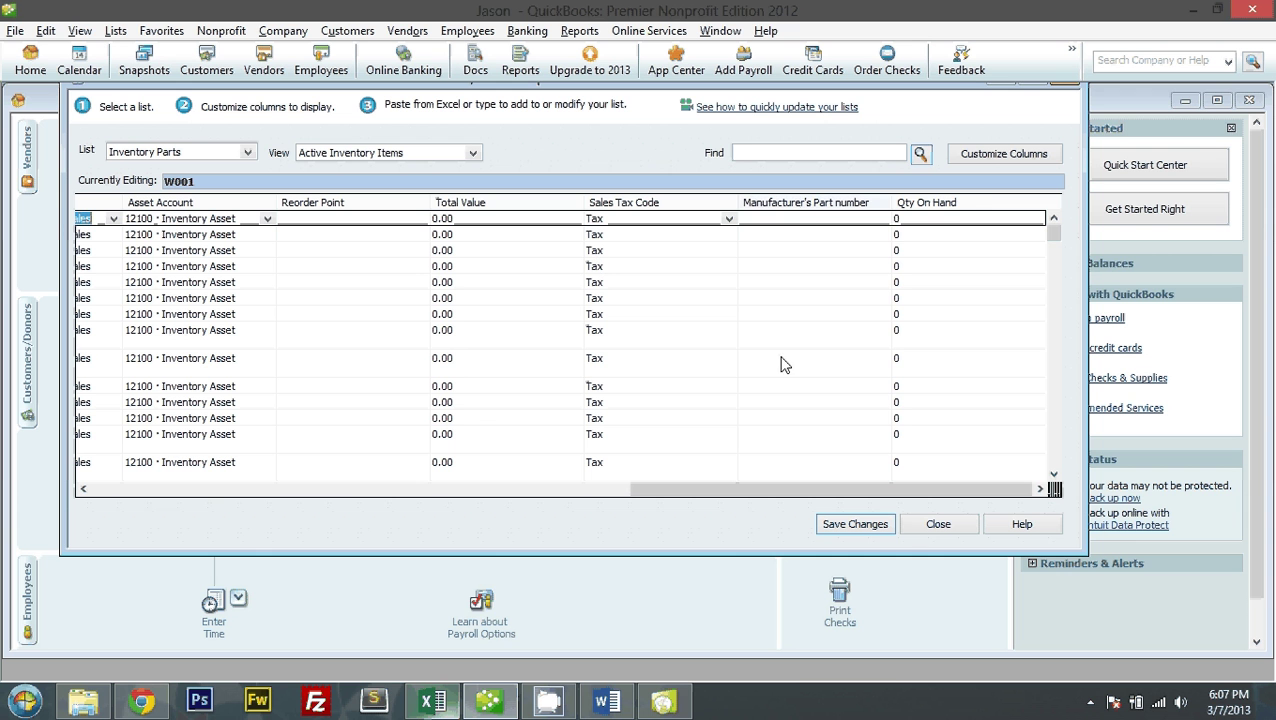
Step: Enter quantity on hand 5 for W001 and W002, correcting a mistyped entry
left_click(958, 219)
type("5")
key("Down")
type("5")
key("Down")
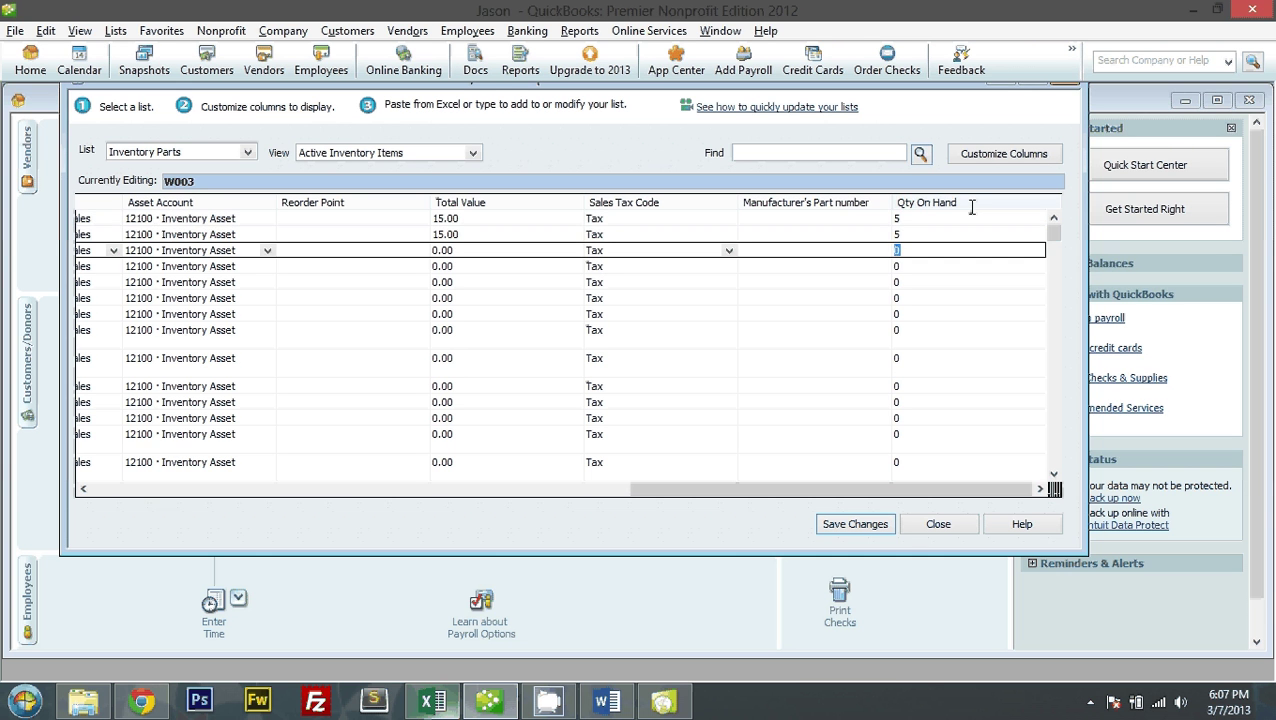
key("Up")
key("Up")
type("0")
key("Down")
type("0")
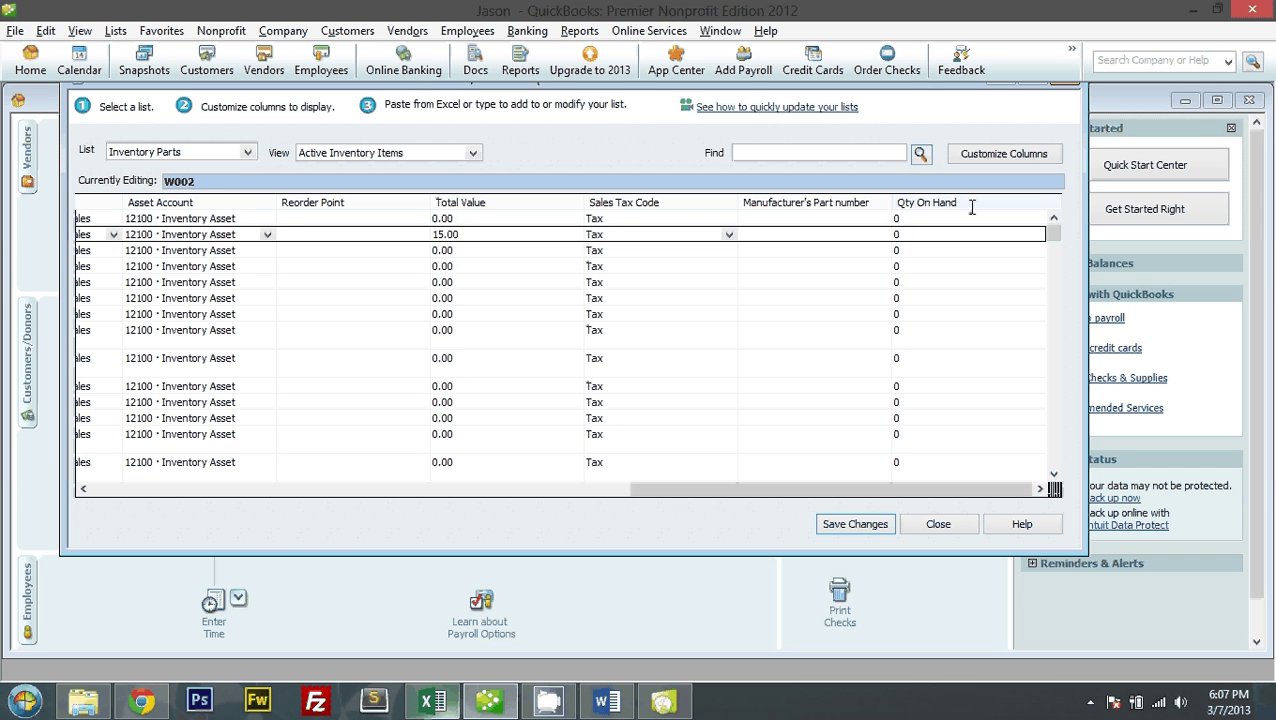
Step: Re-enter 5 for W001 and 10 for W003, then show the WordPress Products list
left_click(964, 219)
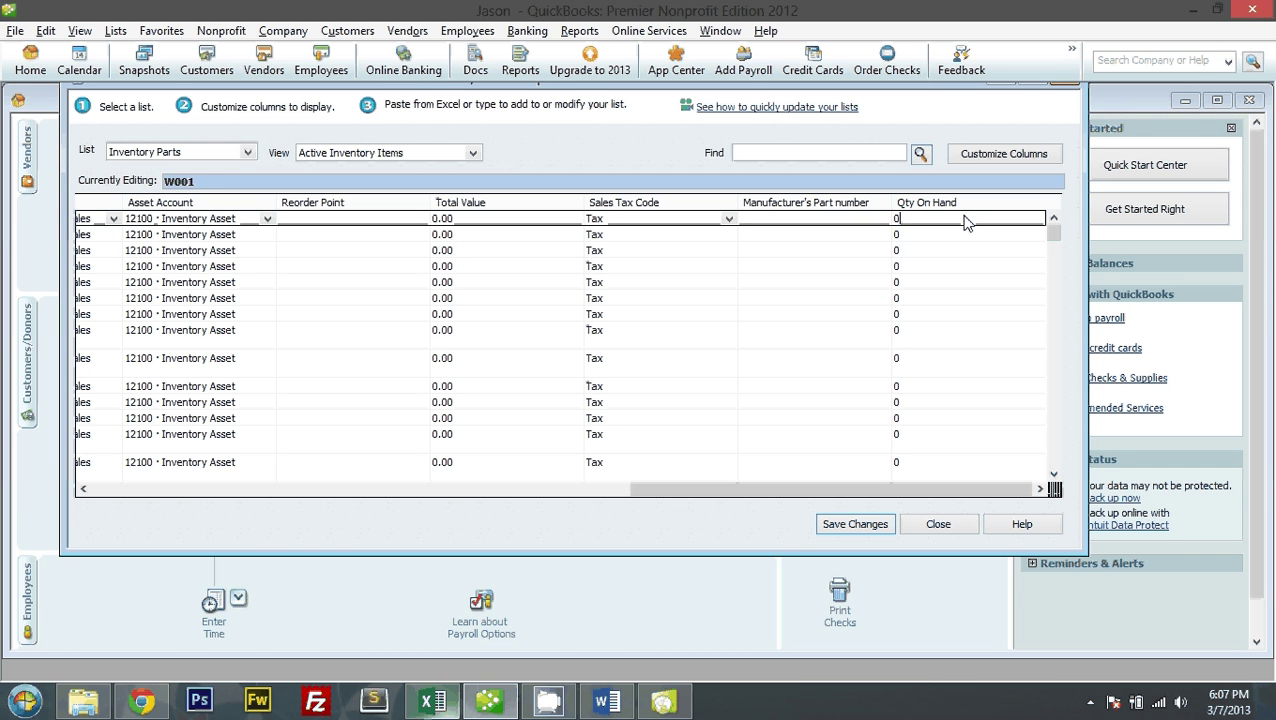
type("5")
key("Down")
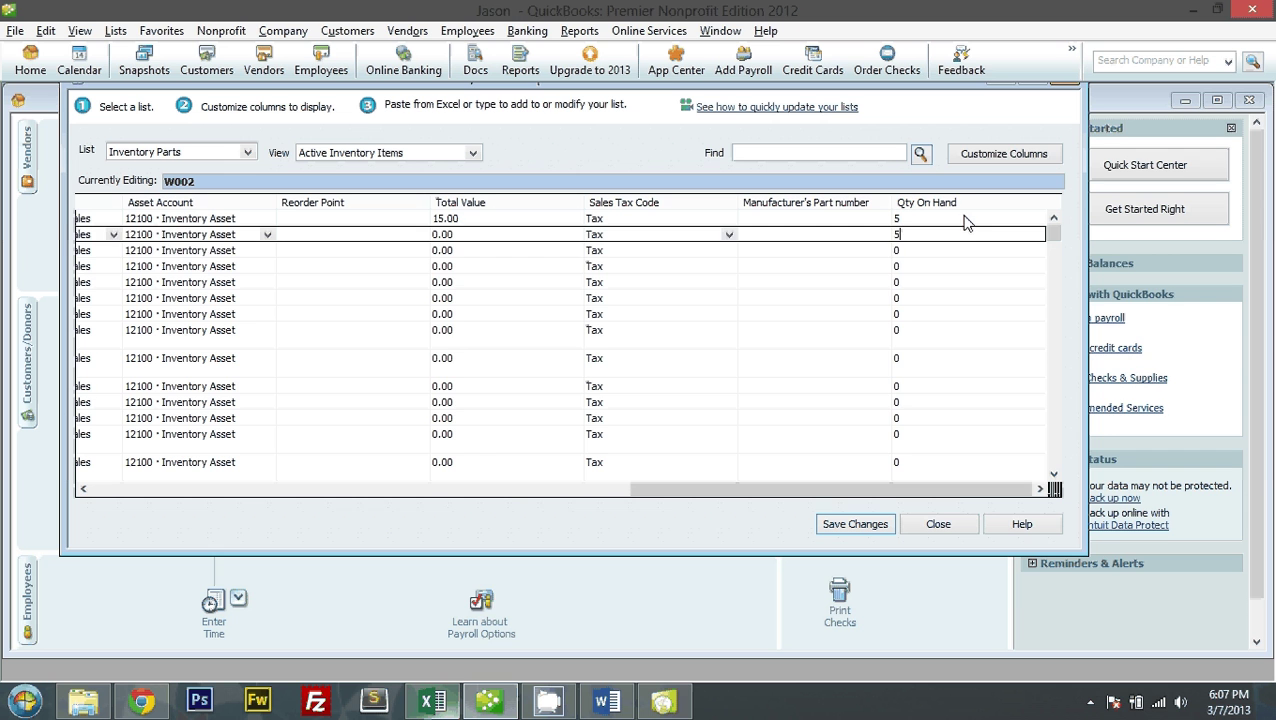
key("Down")
type("10")
key("alt+Tab")
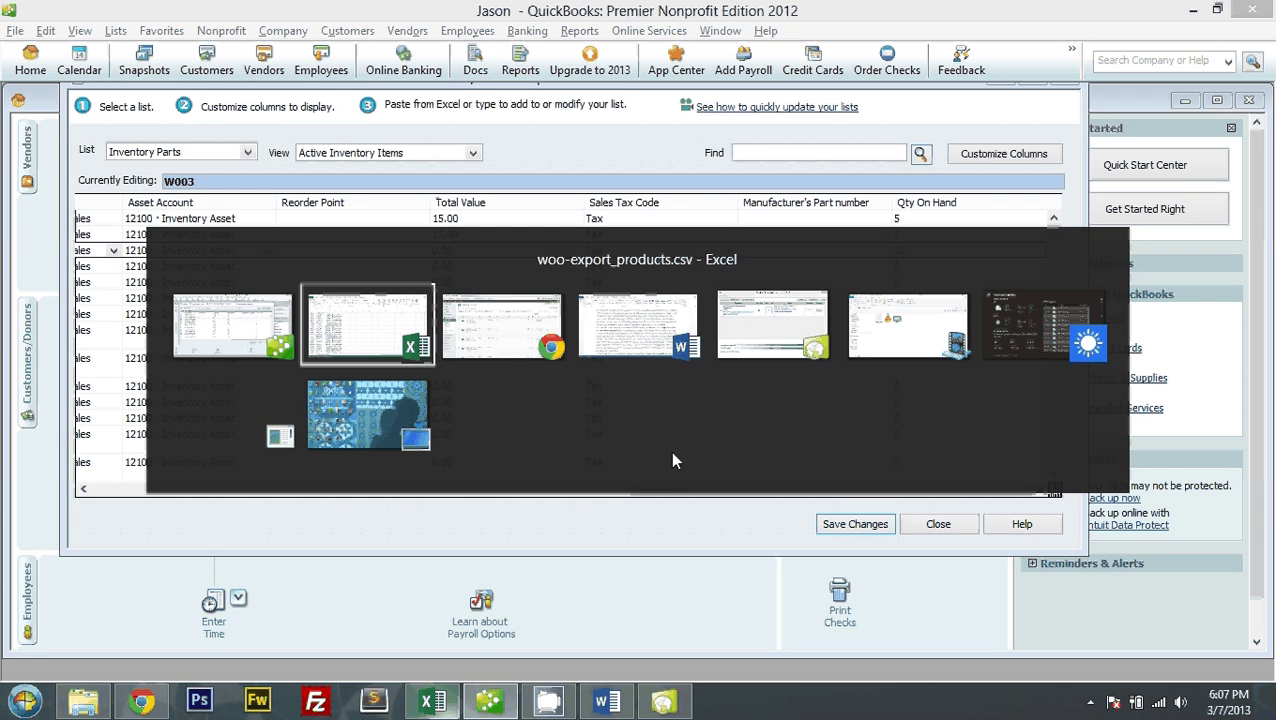
left_click(505, 357)
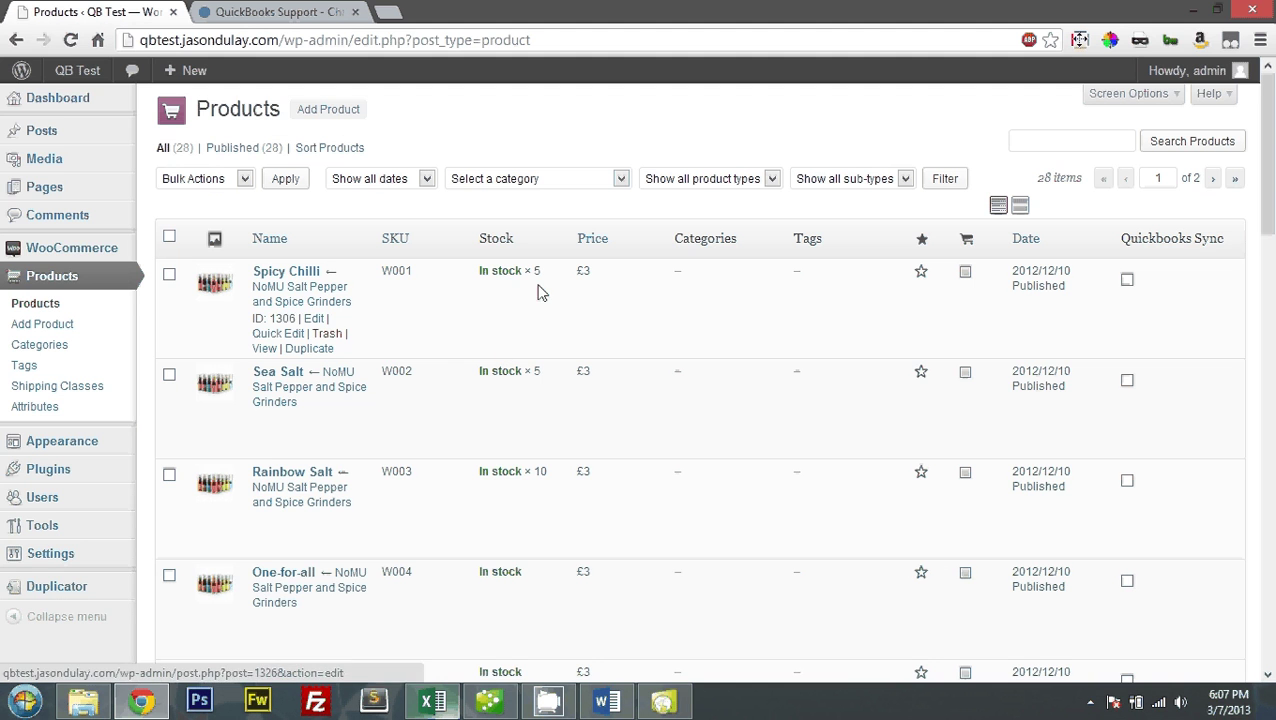
Step: Check the stock counts in the WordPress Products list
scroll(582, 470, "down", 9)
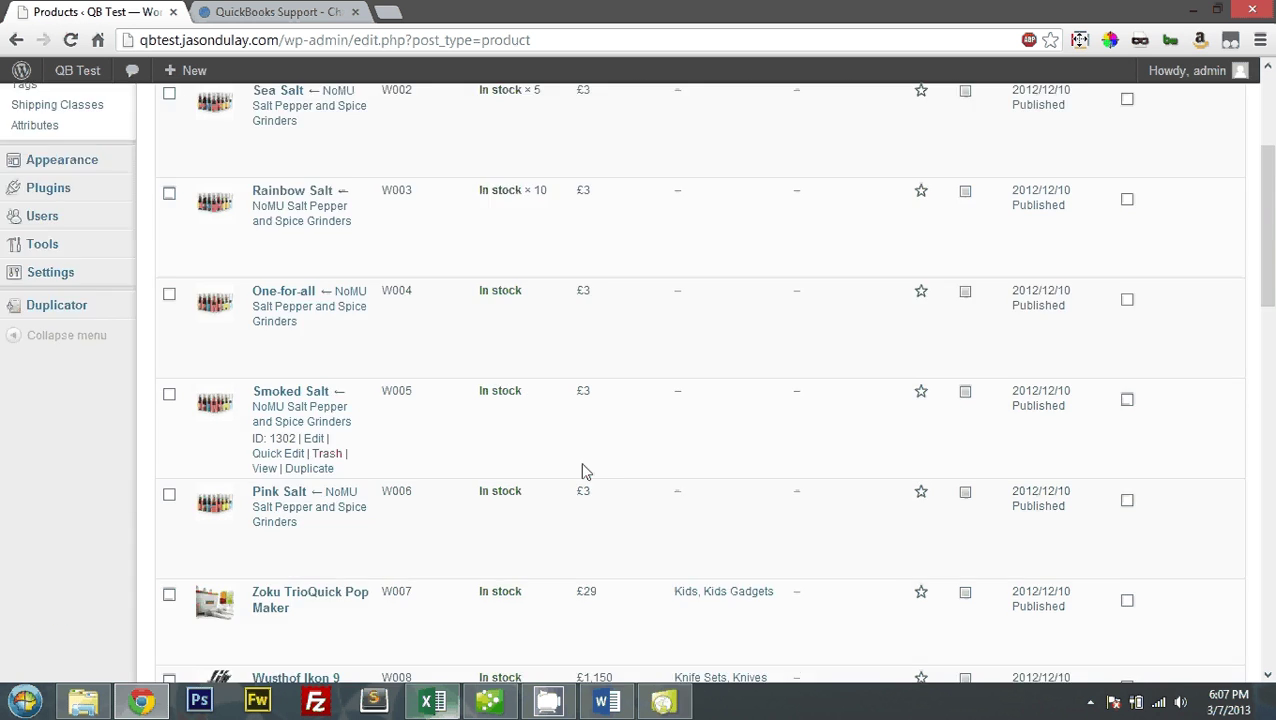
scroll(581, 470, "down", 9)
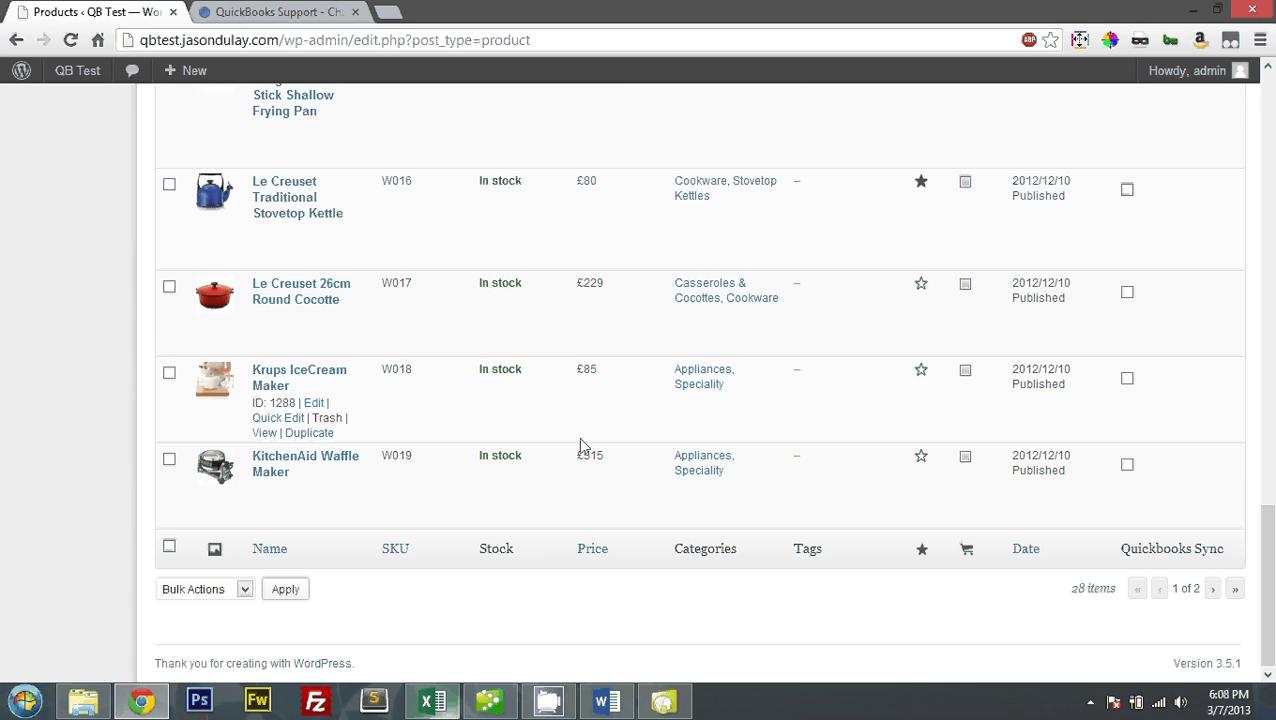
scroll(580, 445, "up", 18)
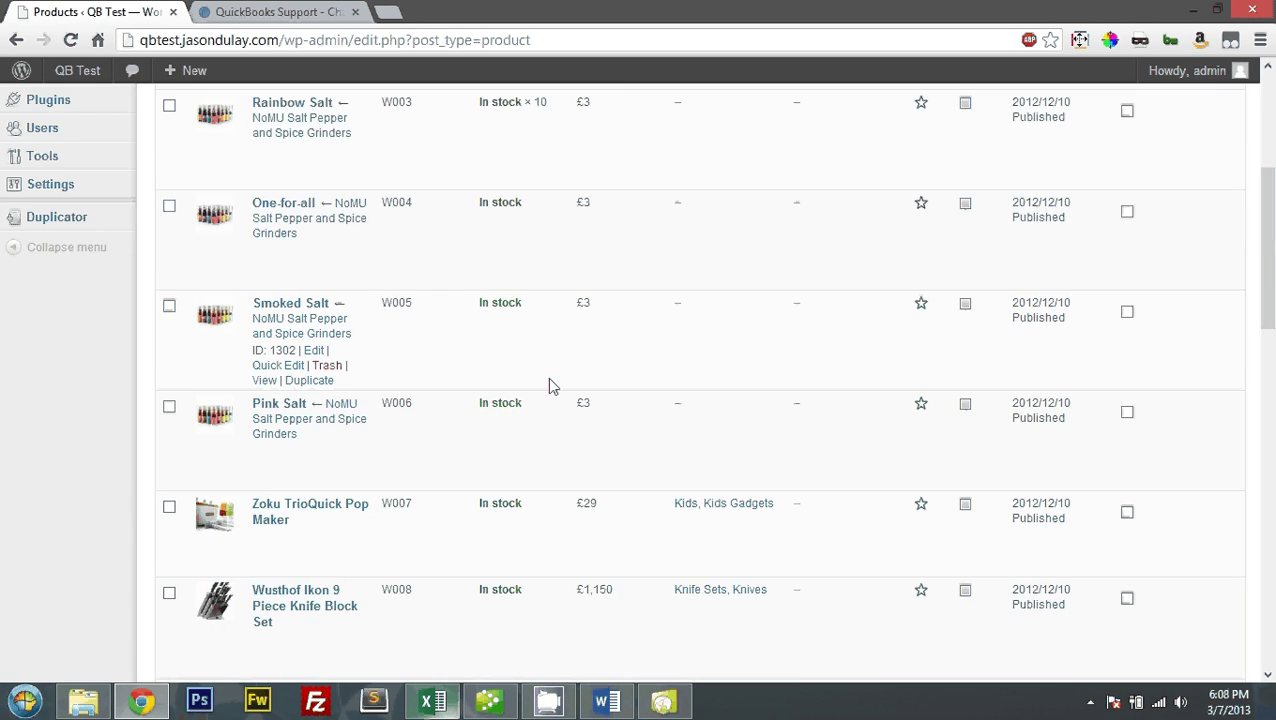
Step: Save all 40 inventory part records in QuickBooks and close the multiple-entry window
key("alt+Tab")
left_click(868, 526)
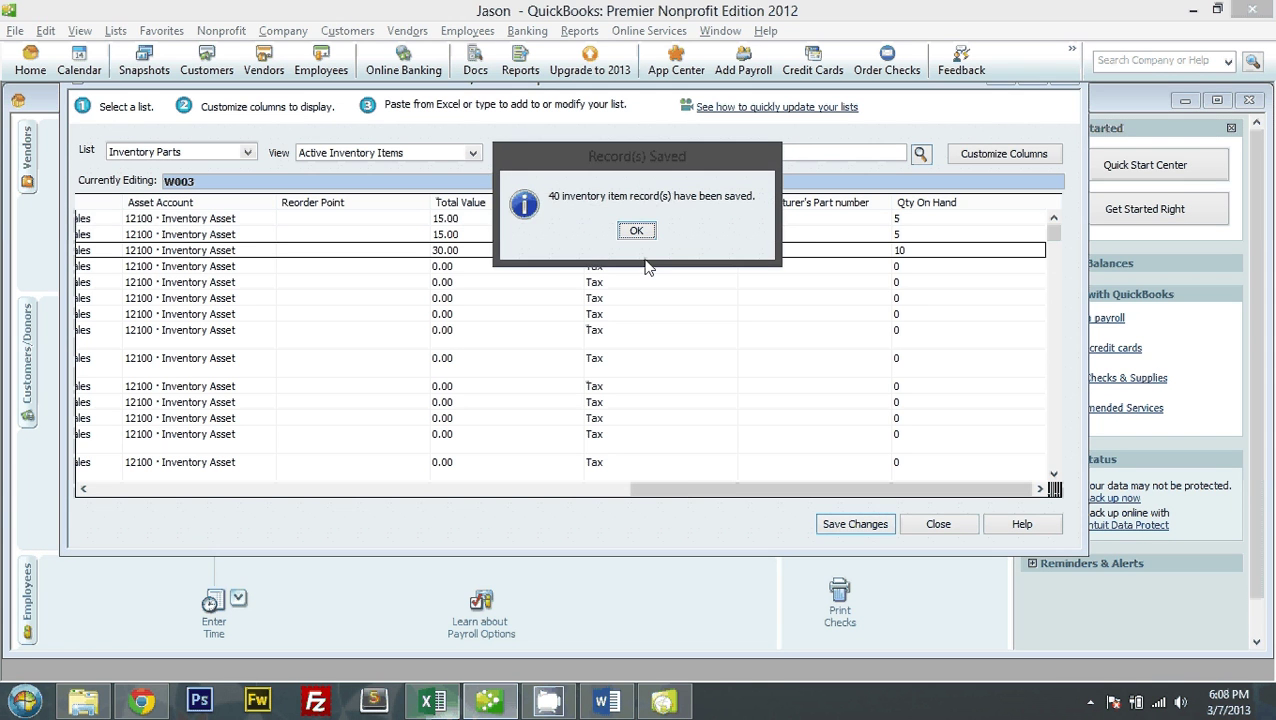
left_click(641, 228)
left_click(938, 524)
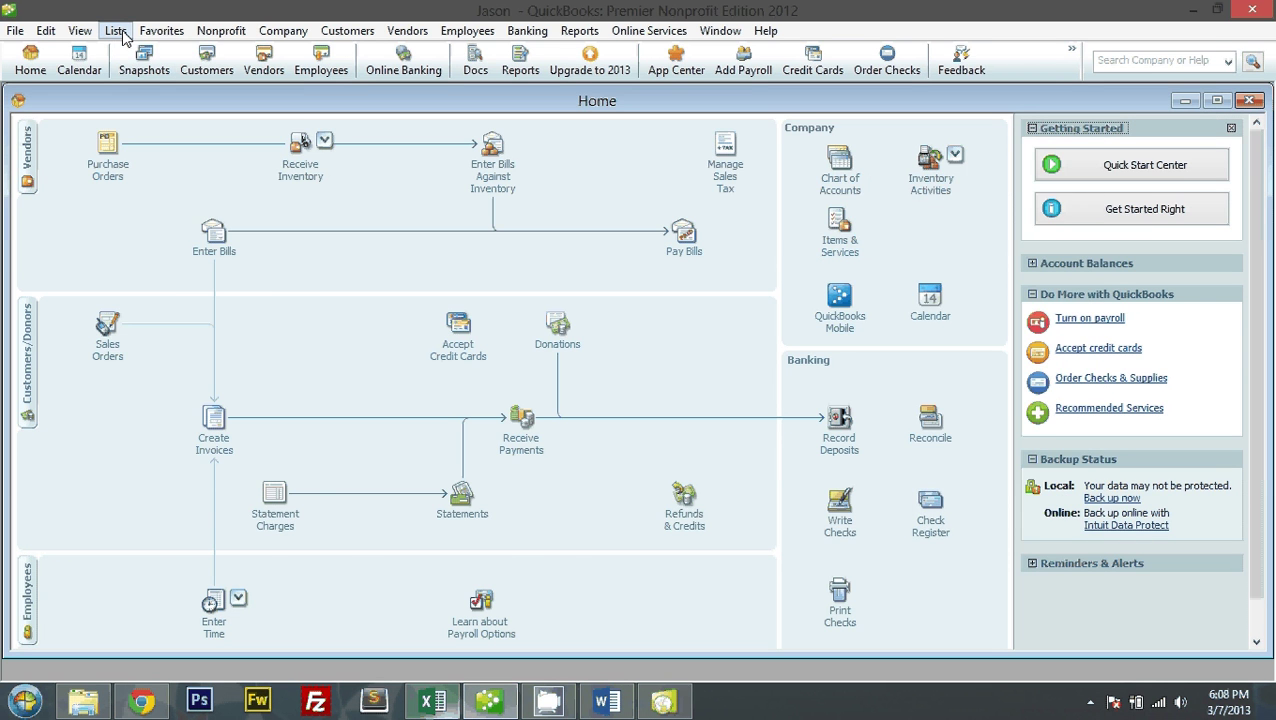
key("alt+Tab")
key("alt+Tab")
key("alt+Tab")
key("alt+Tab")
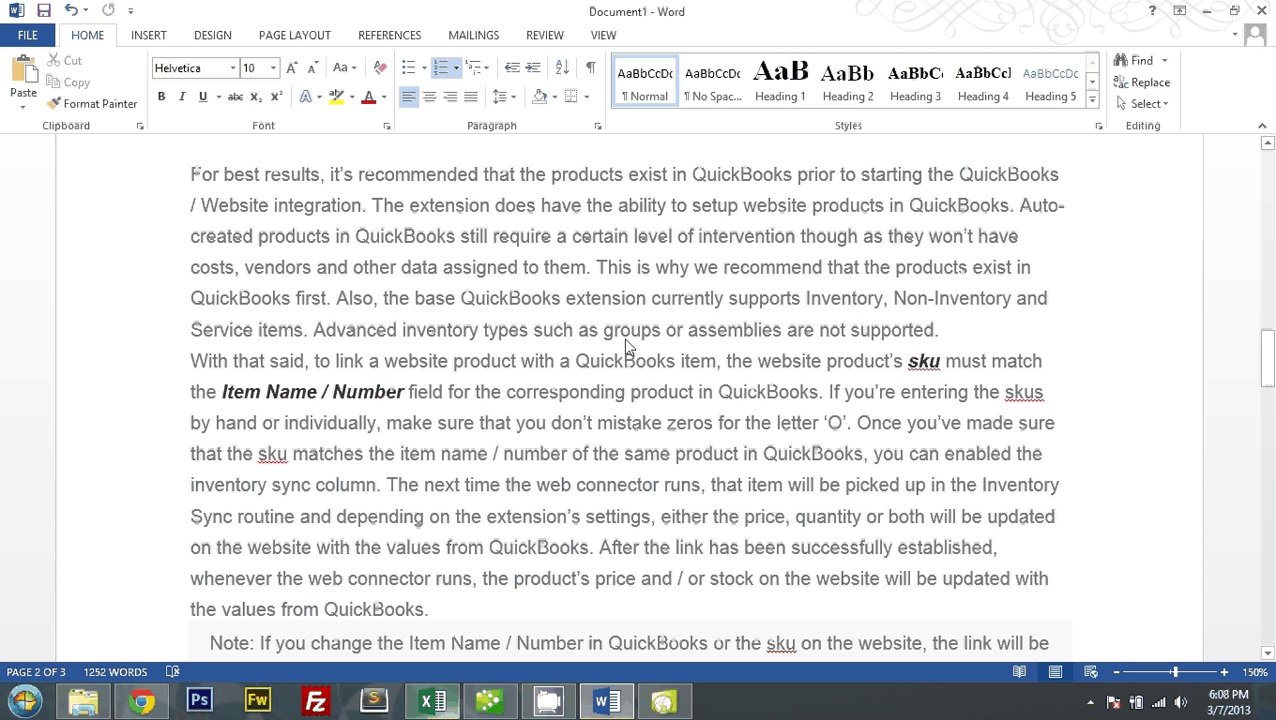
Step: Read the Word guide on SKU-to-item-name matching through its Sending Orders section
scroll(617, 378, "down", 1)
double_click(924, 316)
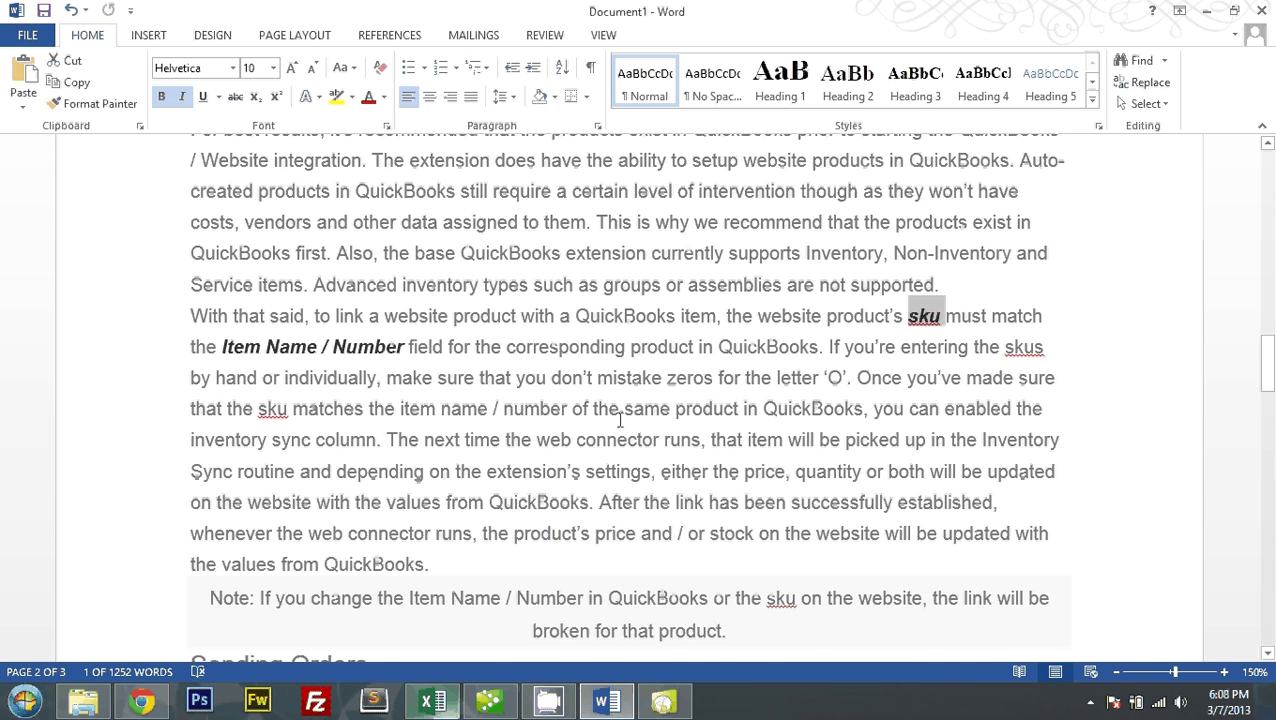
scroll(616, 415, "down", 3)
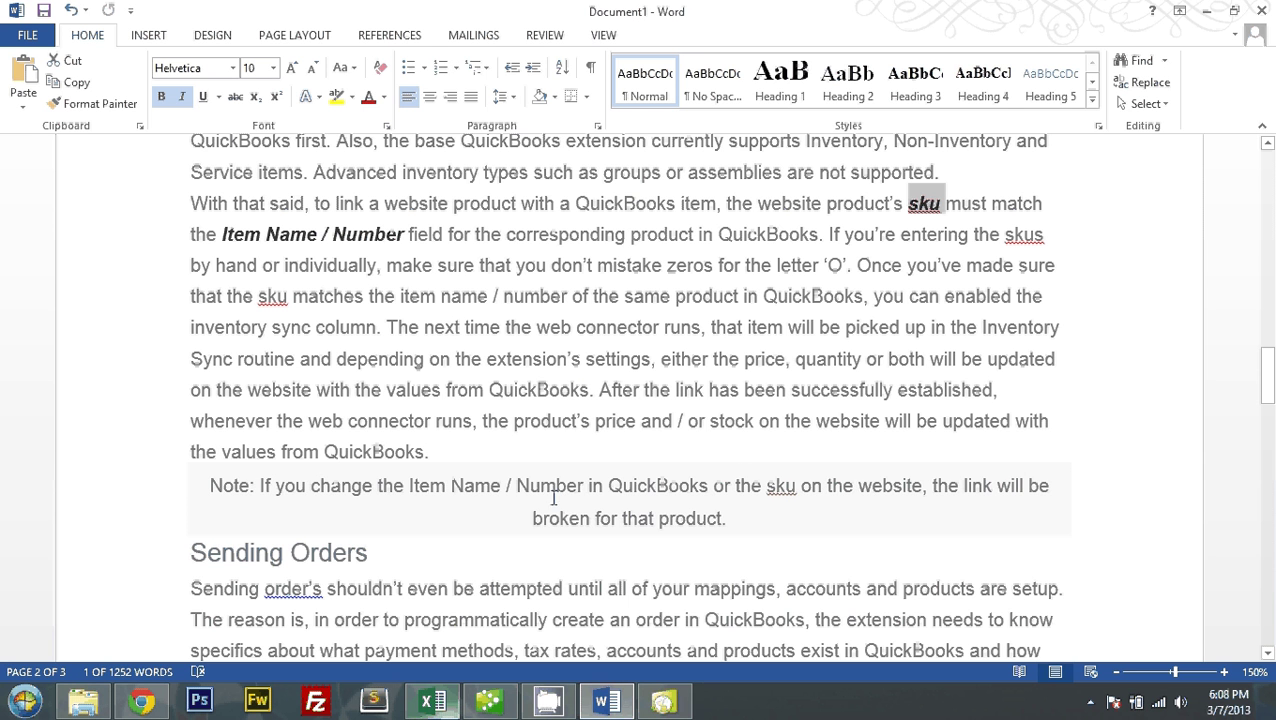
scroll(712, 498, "down", 1)
scroll(712, 494, "down", 1)
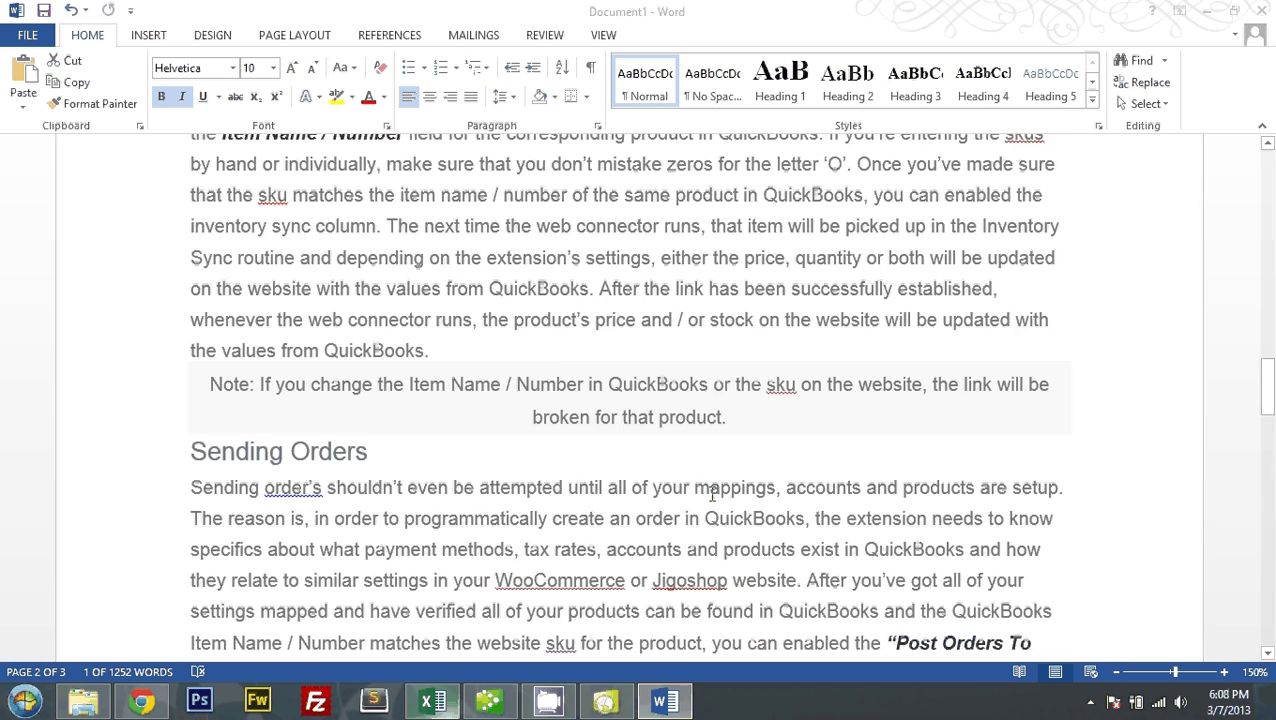
scroll(680, 540, "down", 2)
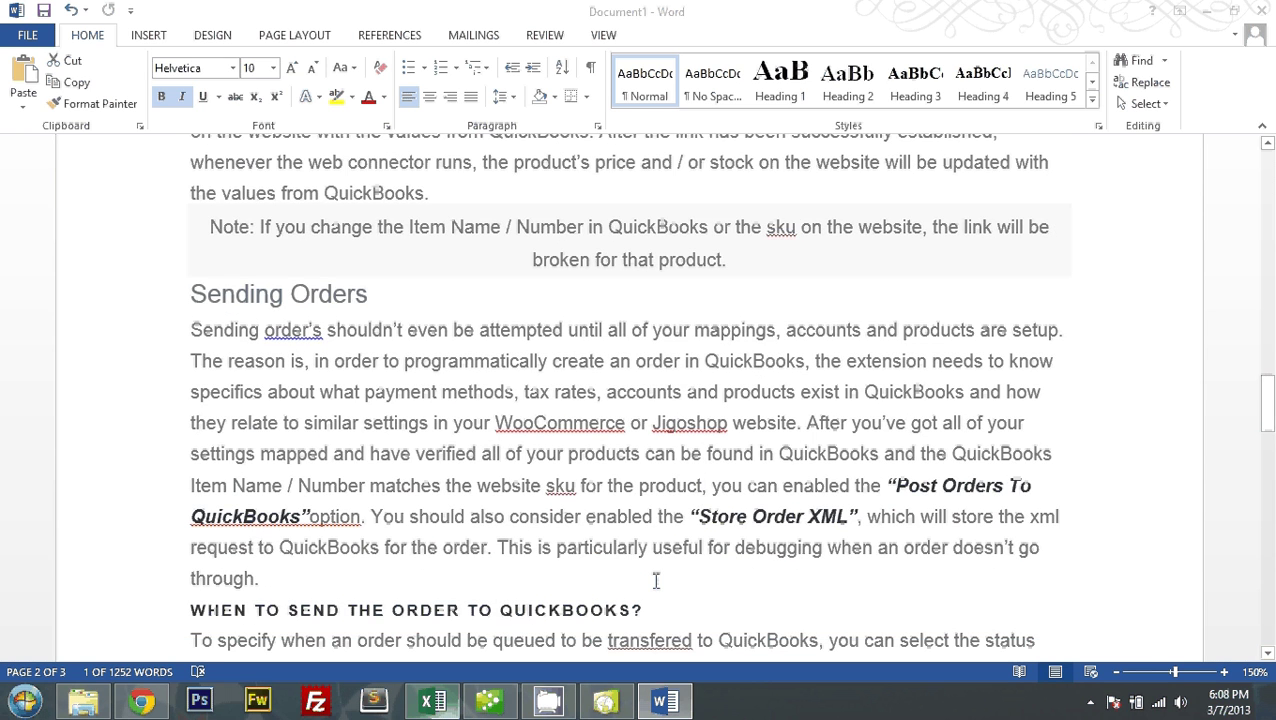
scroll(656, 580, "down", 2)
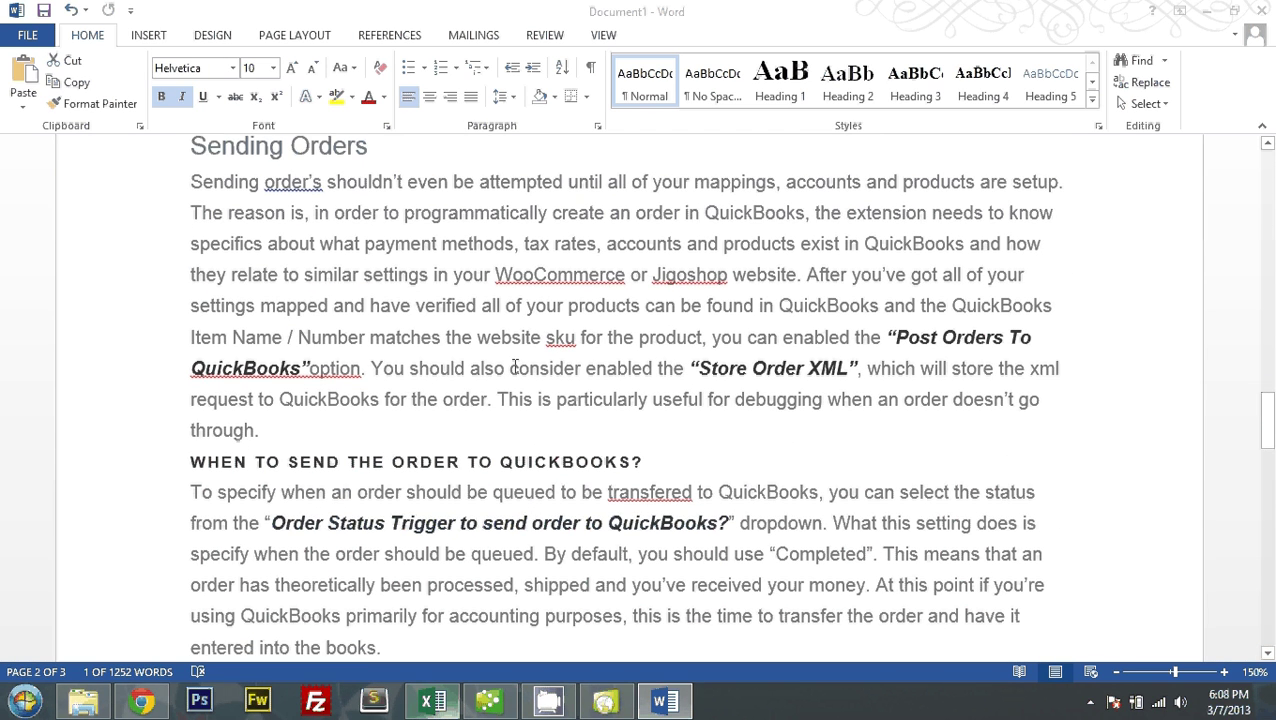
scroll(515, 366, "down", 1)
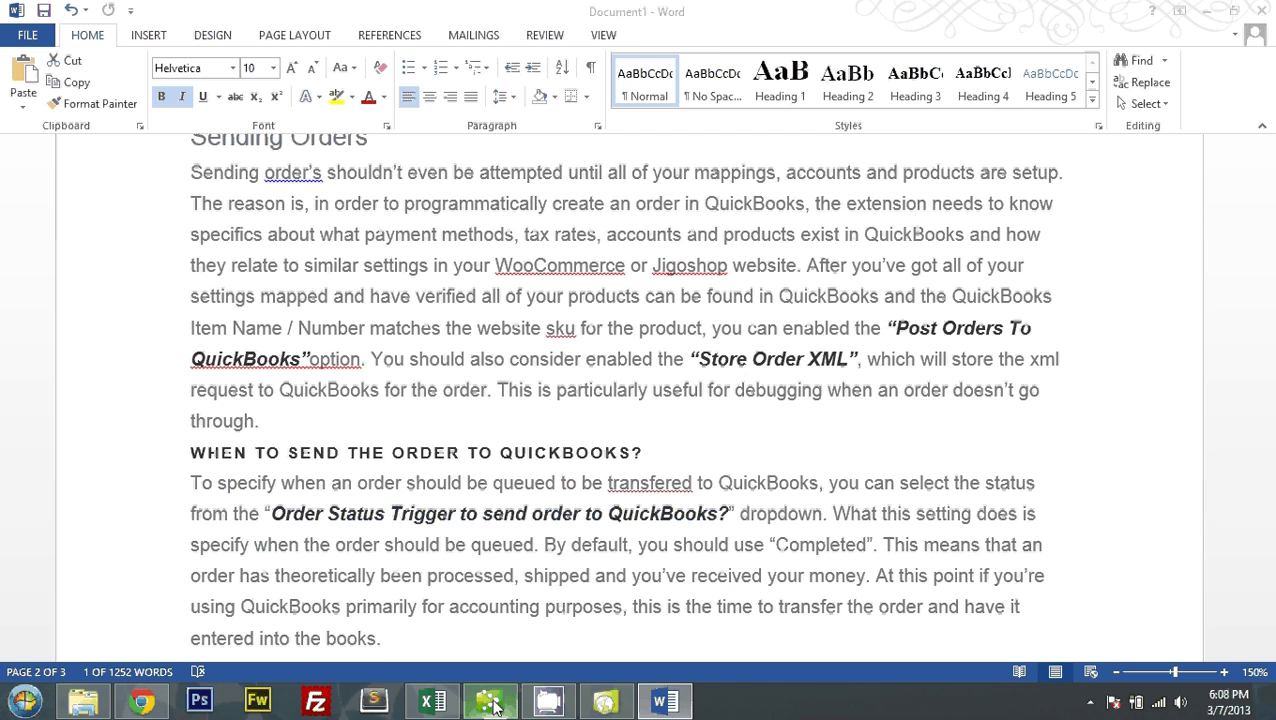
left_click(490, 703)
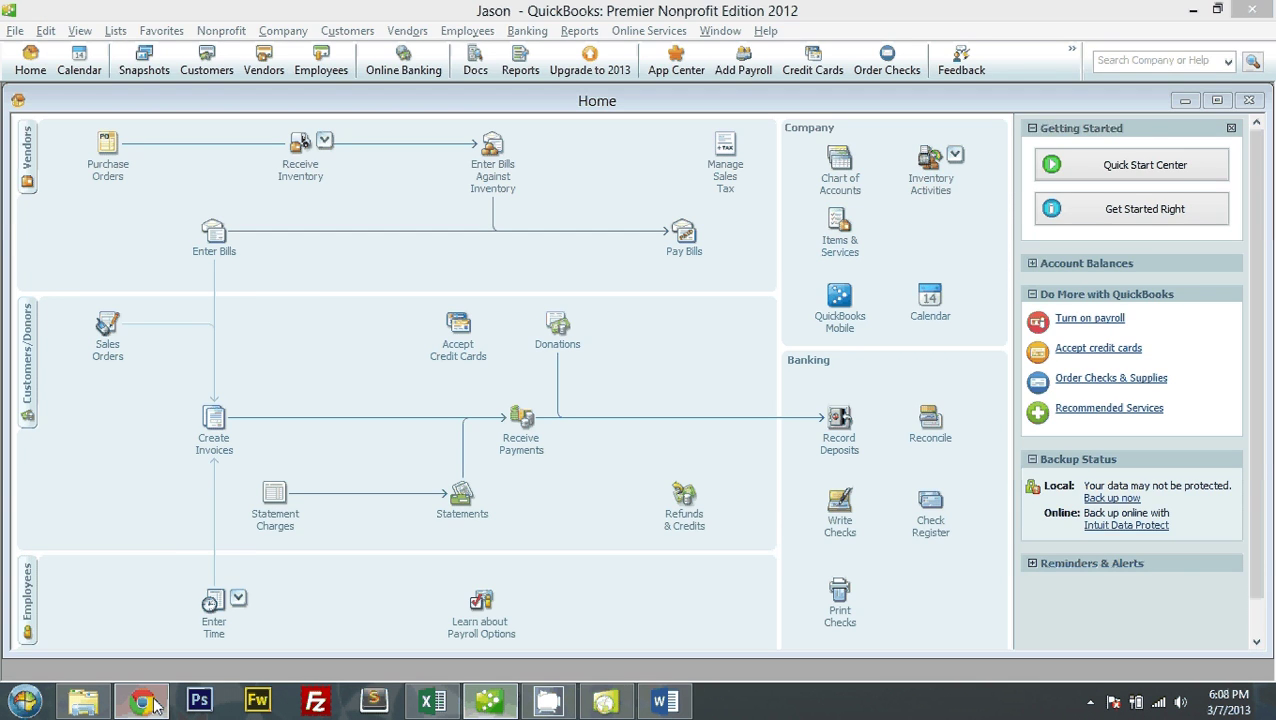
Step: Run Validate All Products under WooCommerce > Quickbooks > Product Sync and acknowledge the notice
left_click(143, 703)
mouse_move(90, 250)
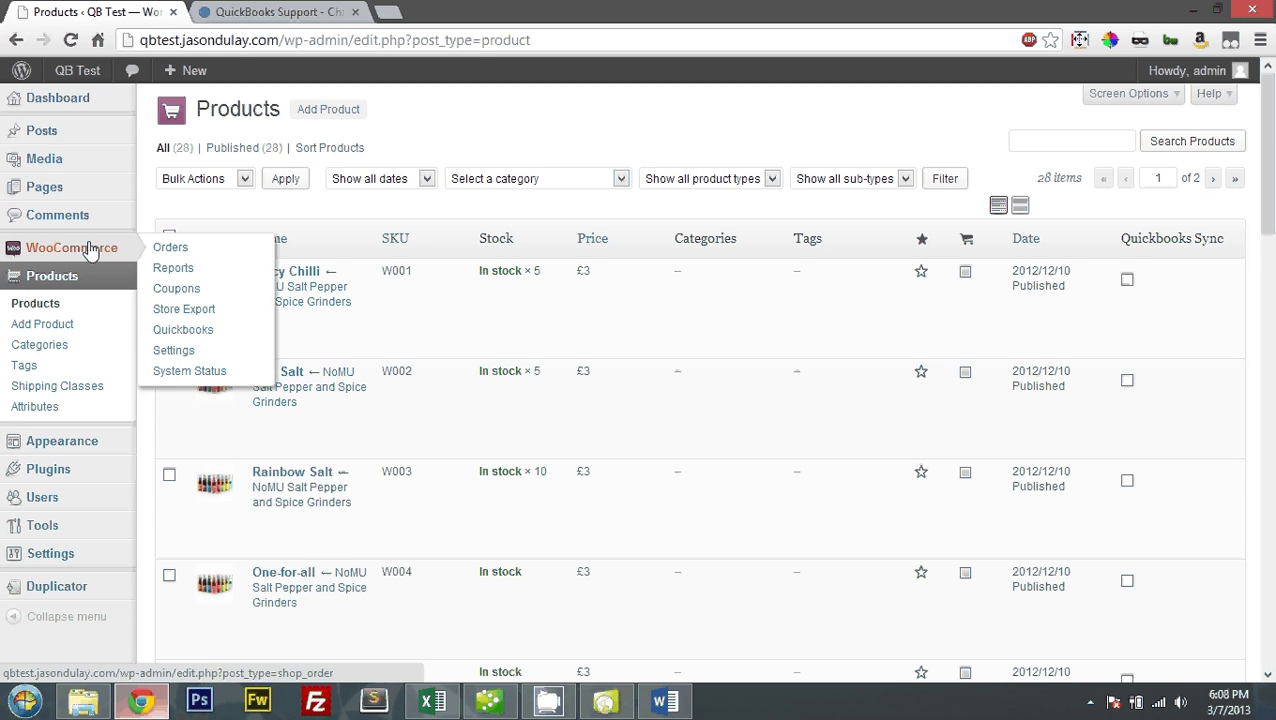
left_click(204, 334)
left_click(435, 128)
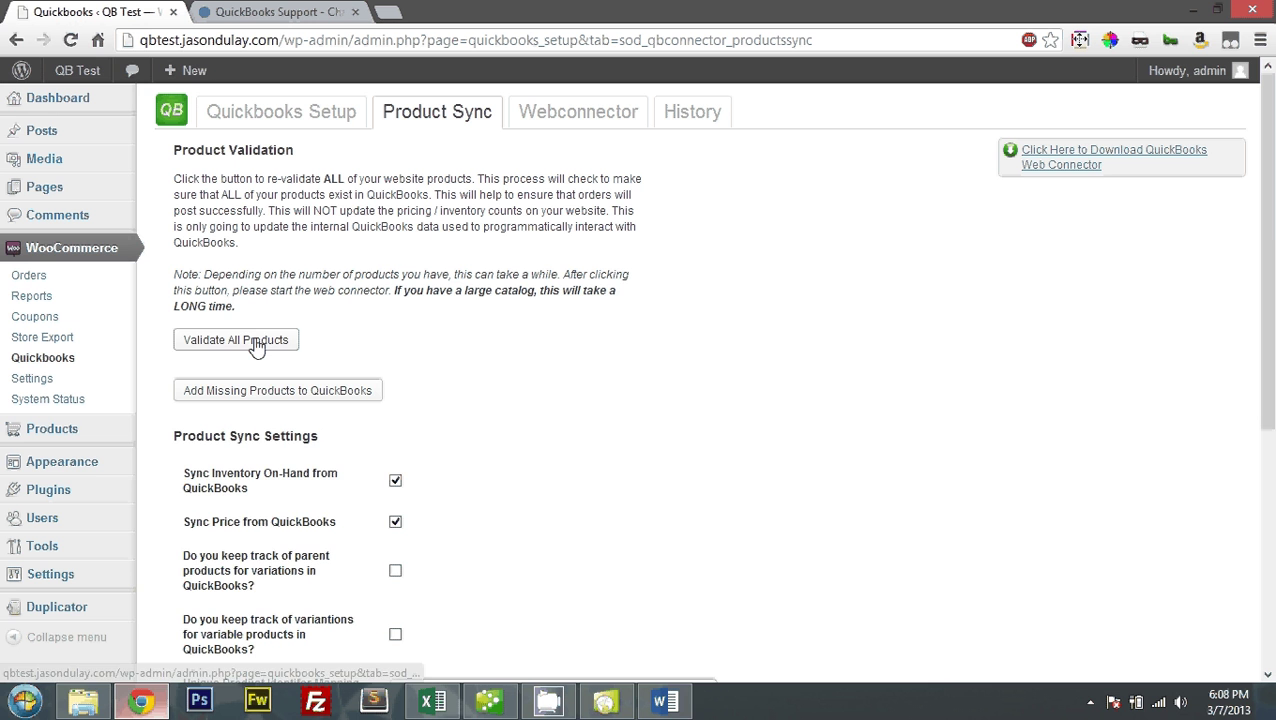
left_click(255, 343)
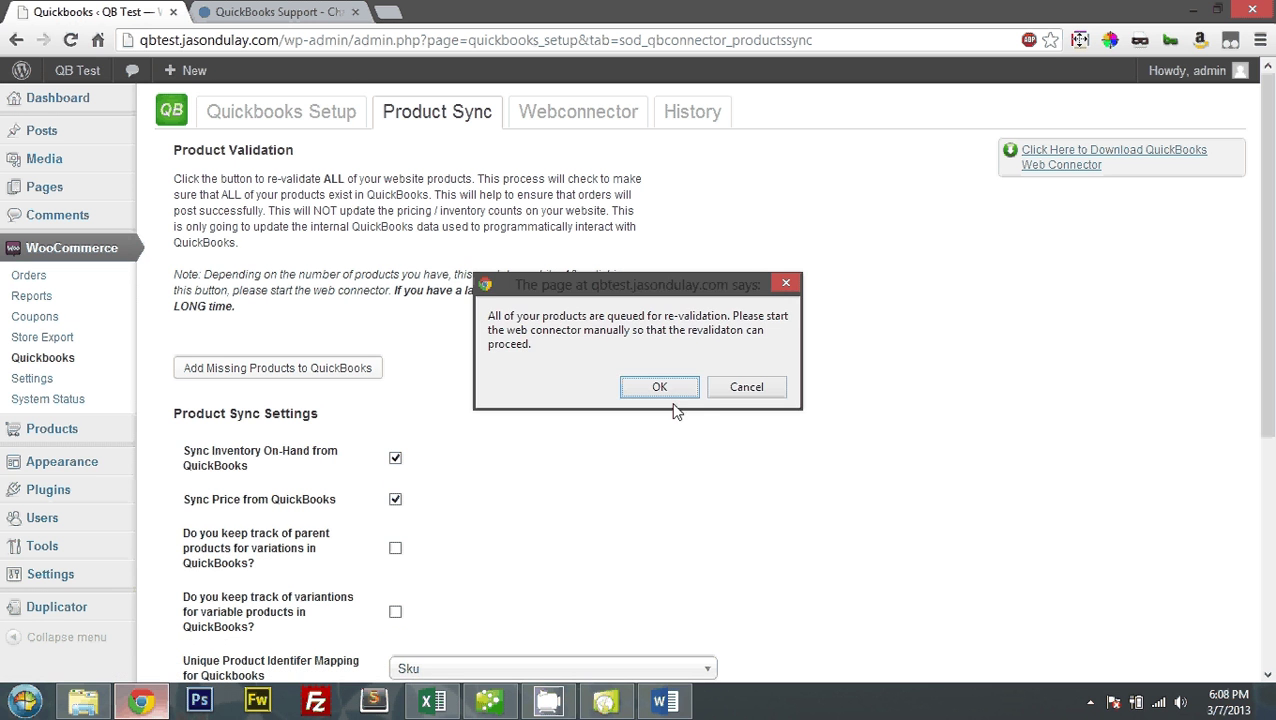
left_click(659, 387)
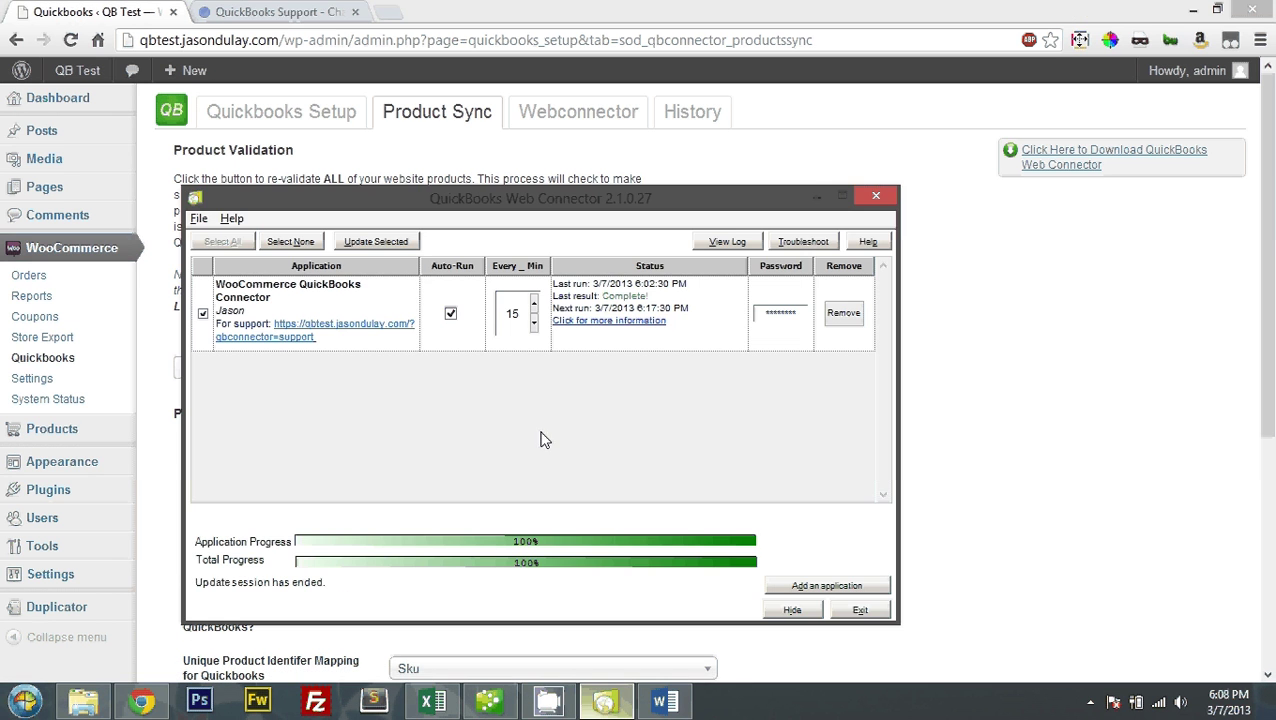
Step: Start a Web Connector update session for the WooCommerce QuickBooks Connector to validate website products
left_click(401, 244)
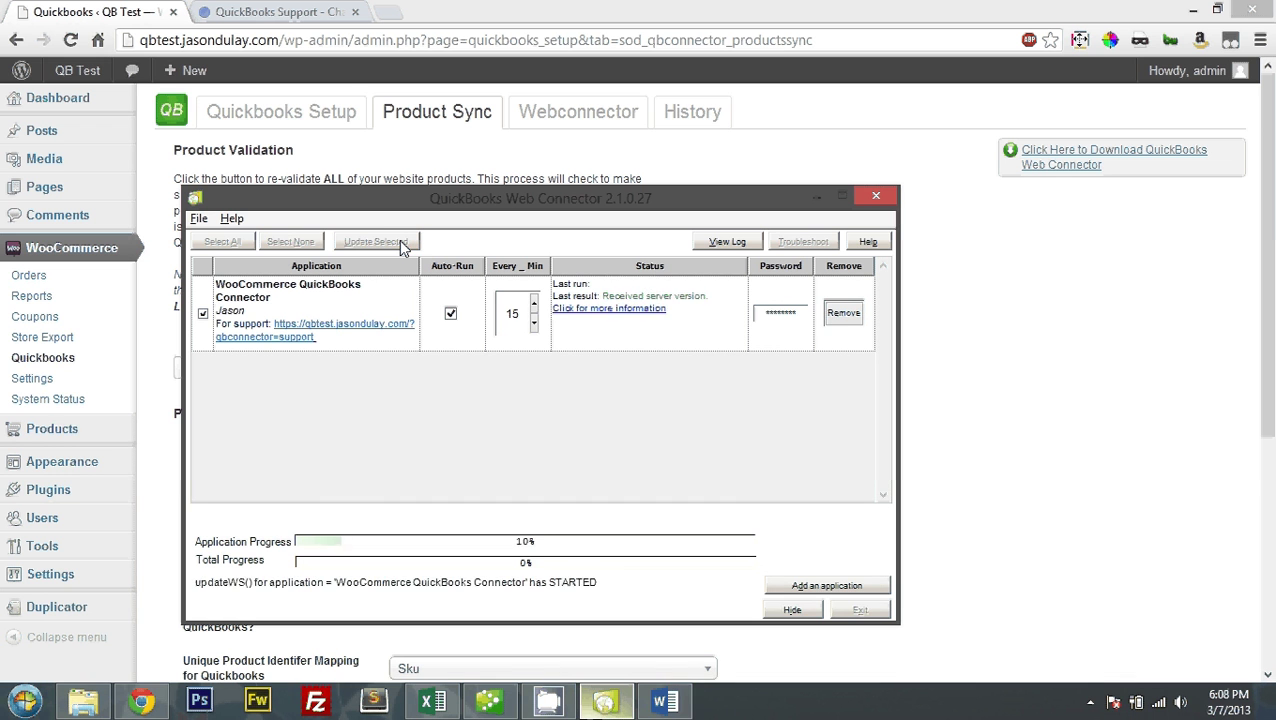